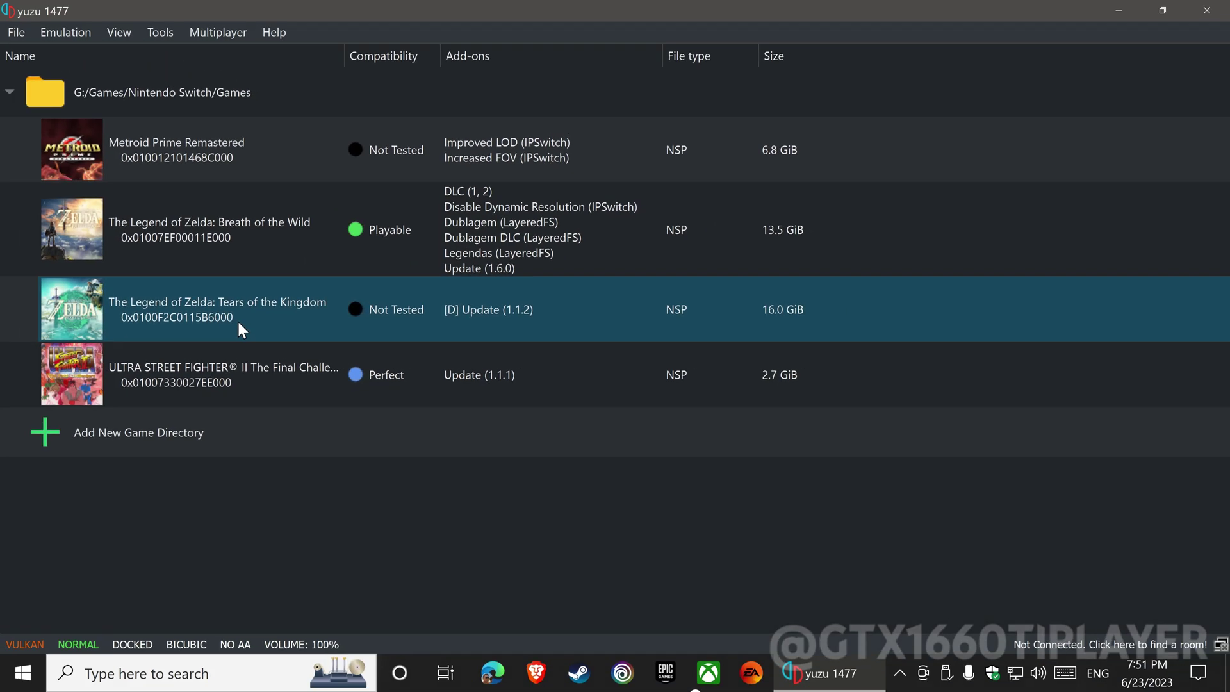
# Tick the 1.1.2 Update add-on in Tears of the Kingdom's Properties and confirm with OK
pyautogui.rightClick(237, 321)
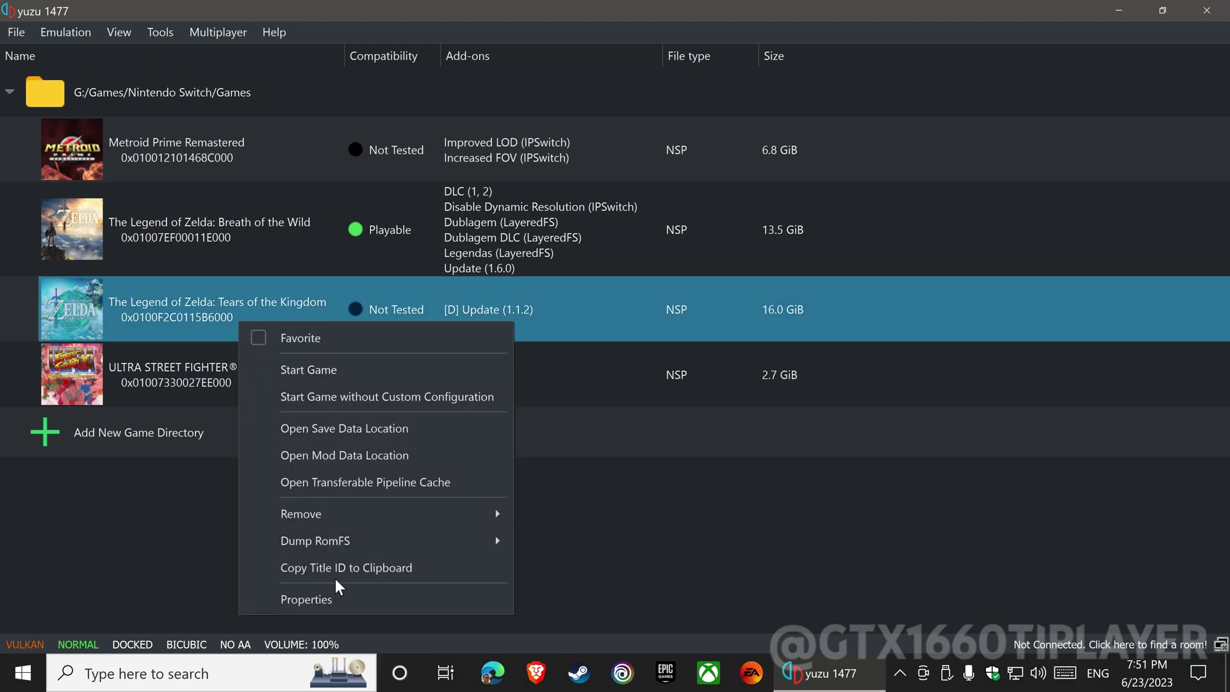
pyautogui.click(338, 603)
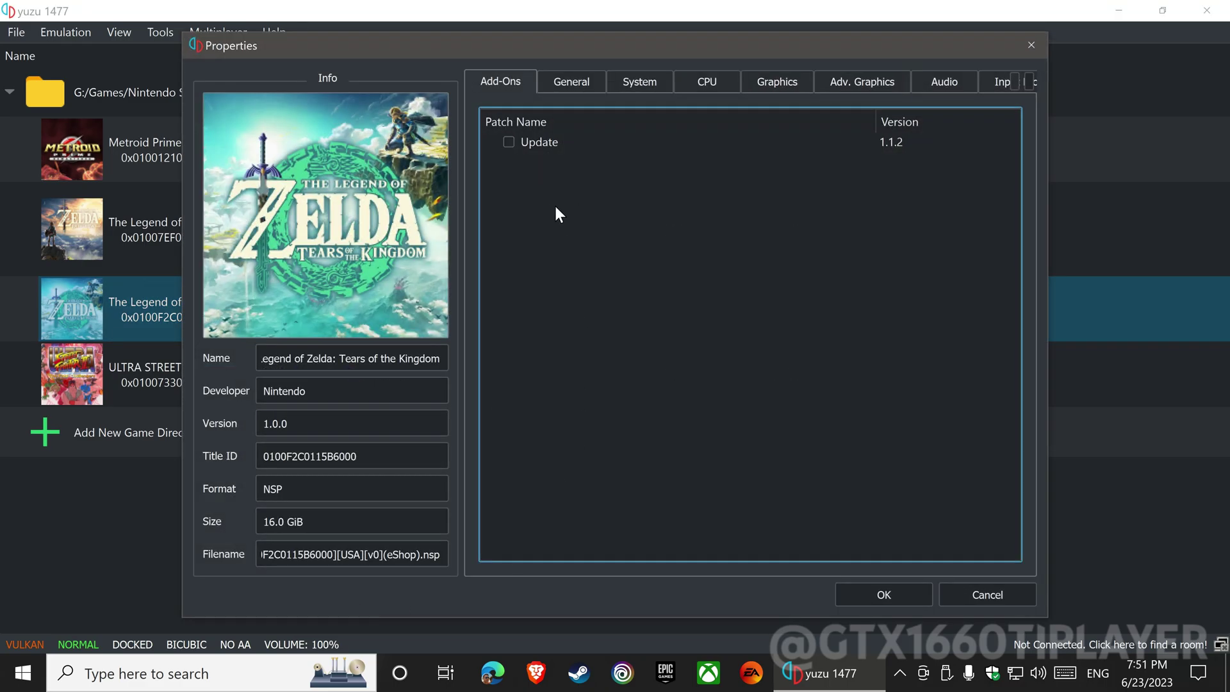
pyautogui.click(508, 143)
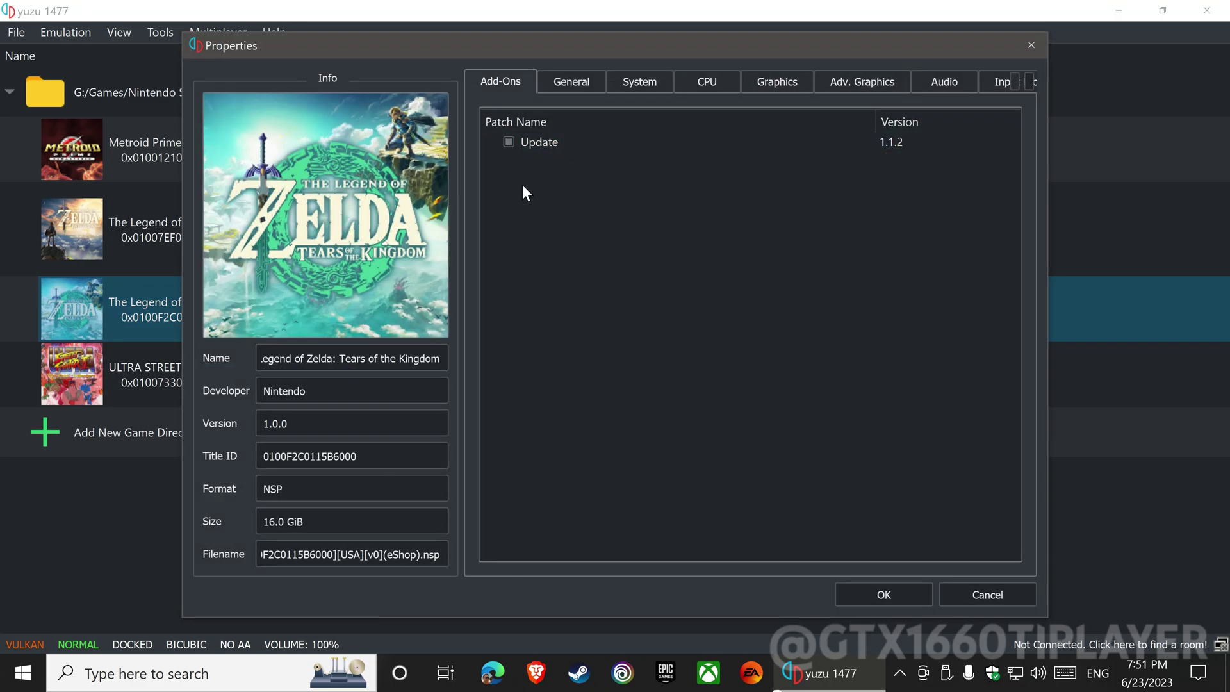
pyautogui.click(877, 596)
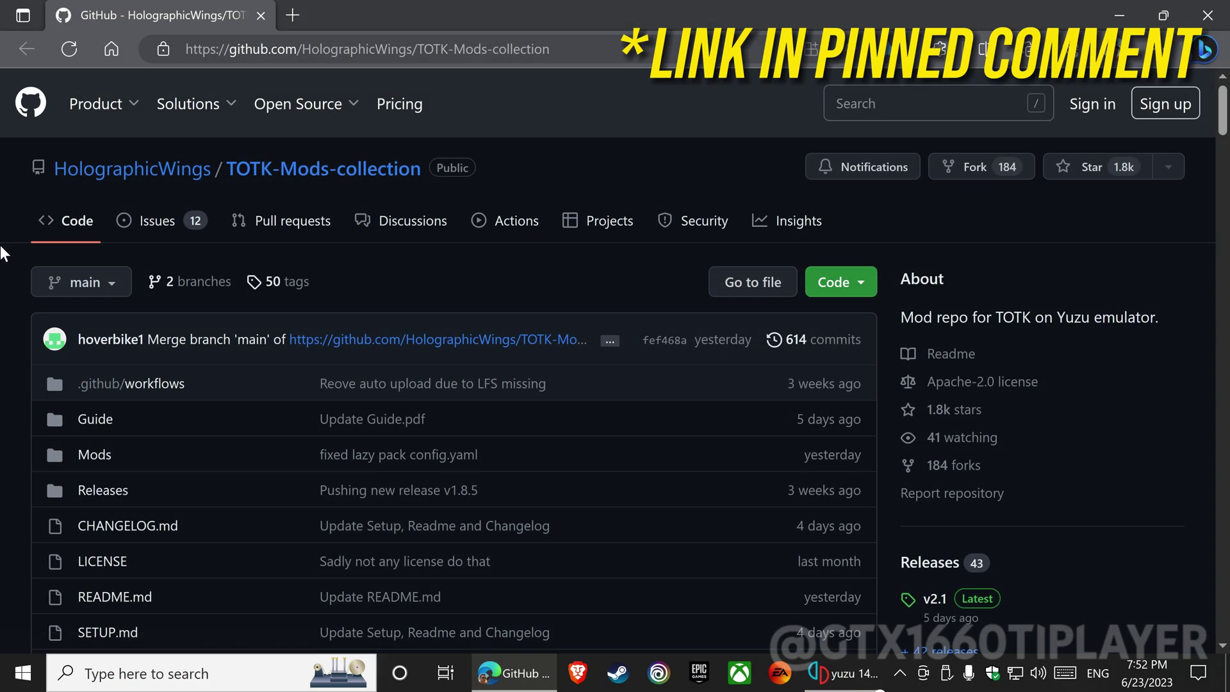
pyautogui.scroll(-3, 1, 344)
pyautogui.scroll(-5, 1, 350)
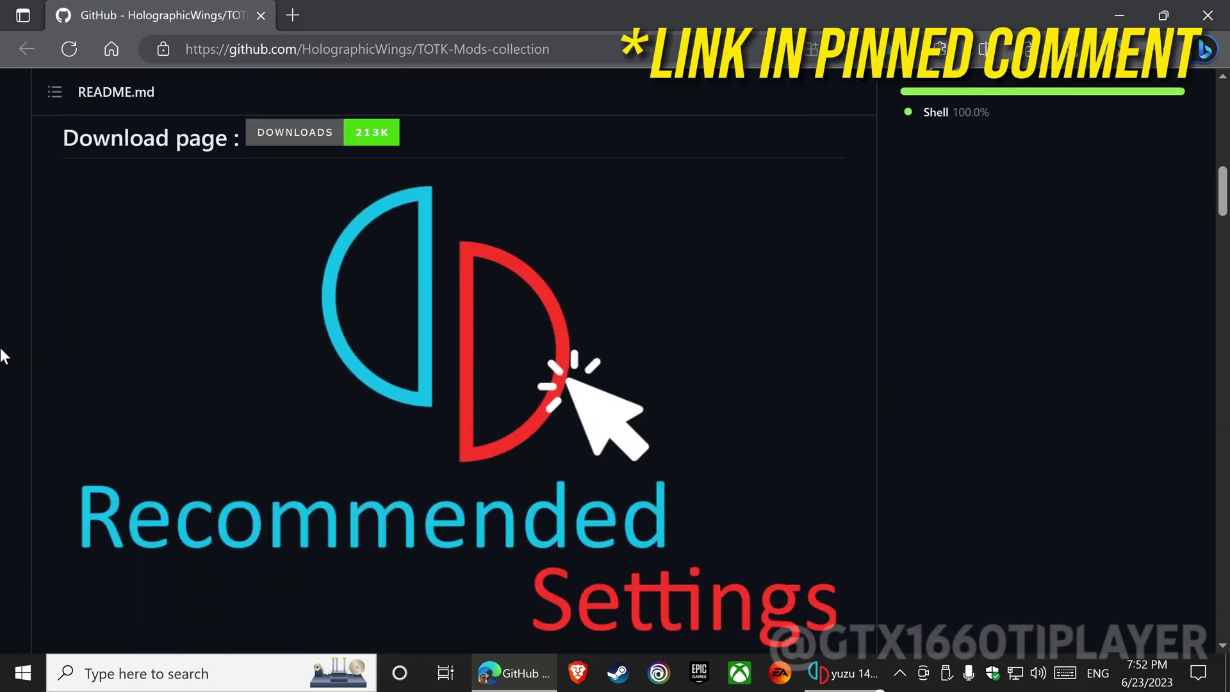
pyautogui.scroll(-5, 5, 351)
pyautogui.scroll(-5, 5, 351)
pyautogui.scroll(-5, 10, 355)
pyautogui.scroll(-5, 11, 360)
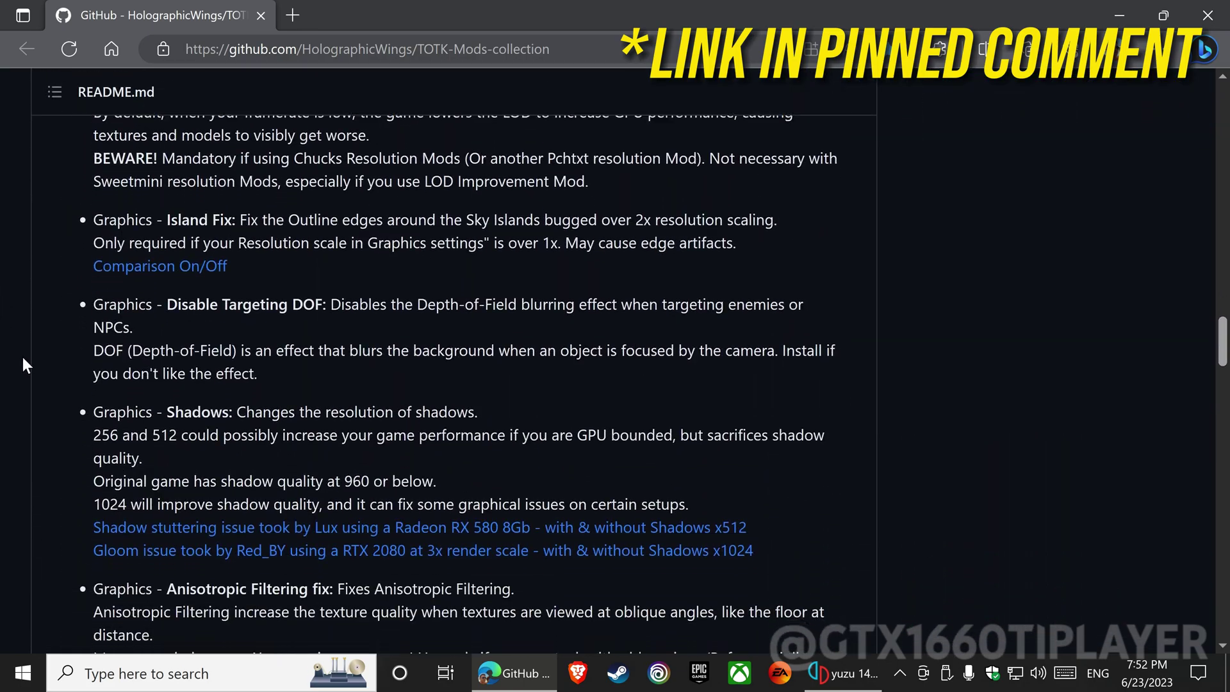
pyautogui.scroll(-4, 23, 357)
pyautogui.scroll(-3, 22, 355)
pyautogui.scroll(-4, 24, 356)
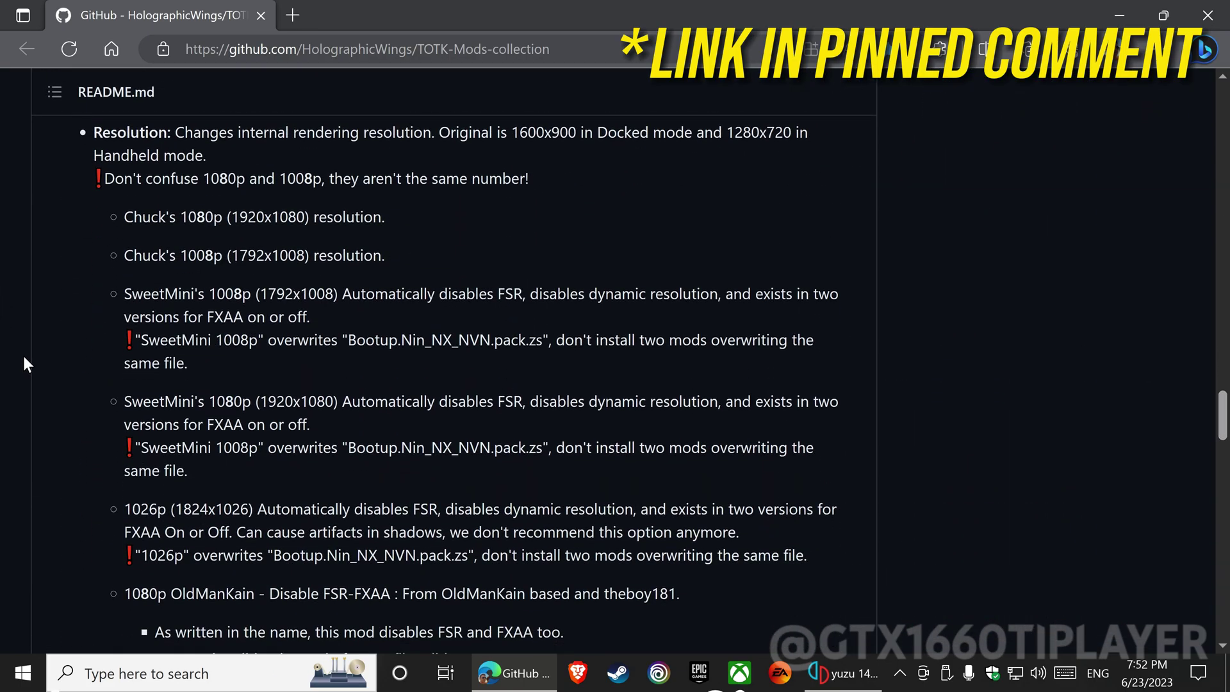
pyautogui.scroll(-4, 23, 356)
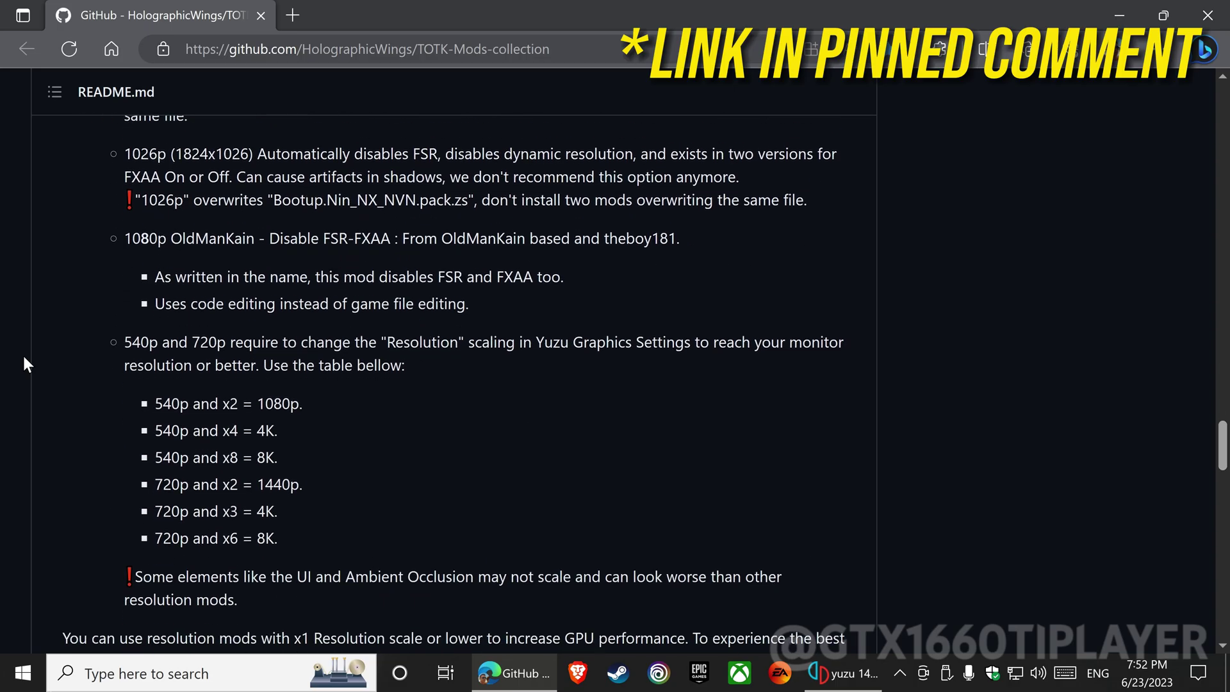
pyautogui.scroll(5, 23, 356)
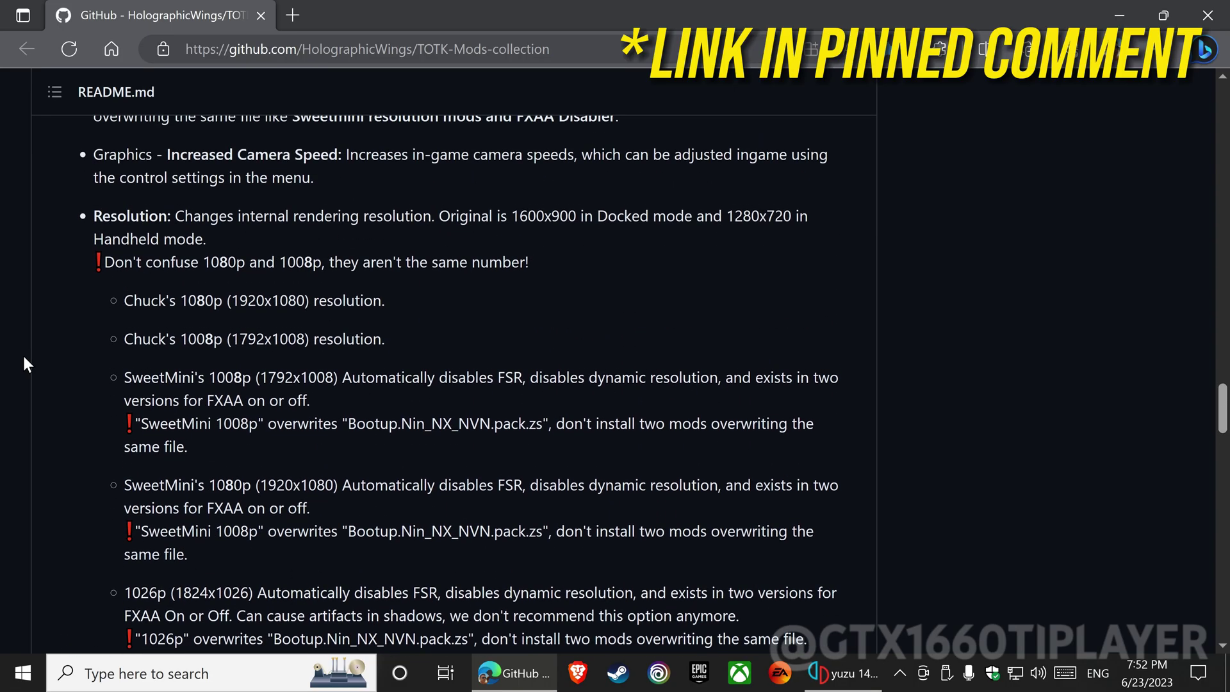
pyautogui.scroll(1, 23, 356)
pyautogui.scroll(5, 24, 356)
pyautogui.scroll(5, 27, 357)
pyautogui.scroll(3, 27, 356)
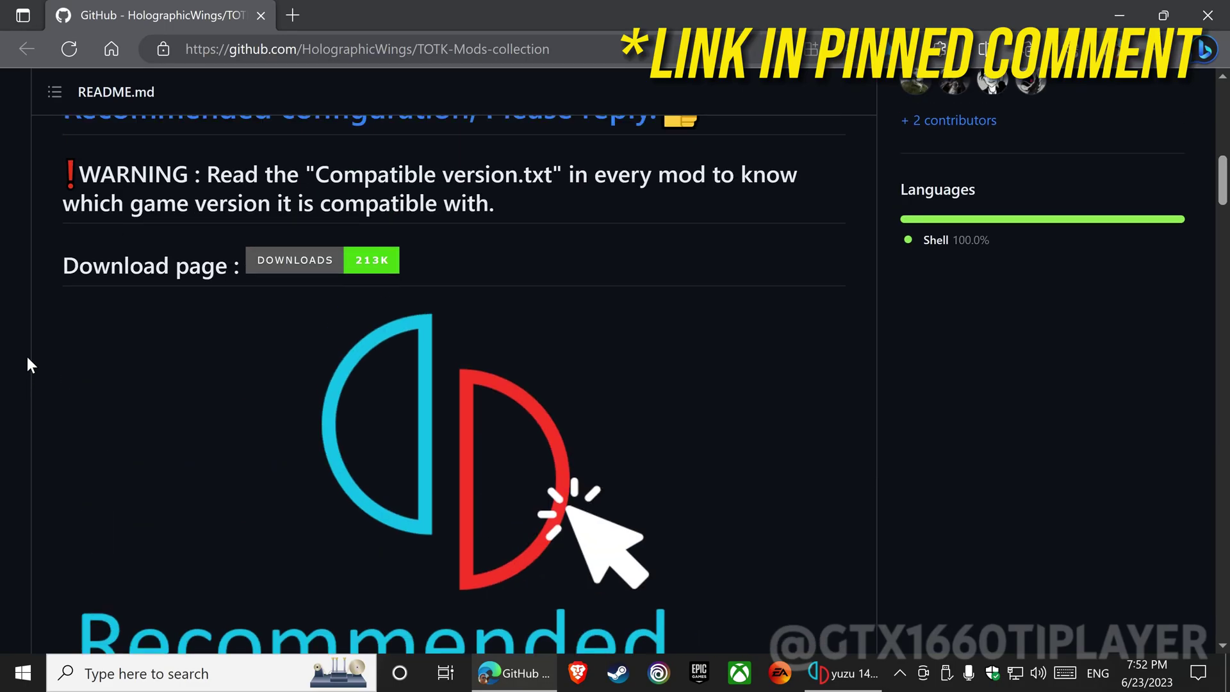
pyautogui.scroll(5, 27, 356)
pyautogui.scroll(1, 31, 359)
pyautogui.scroll(2, 32, 359)
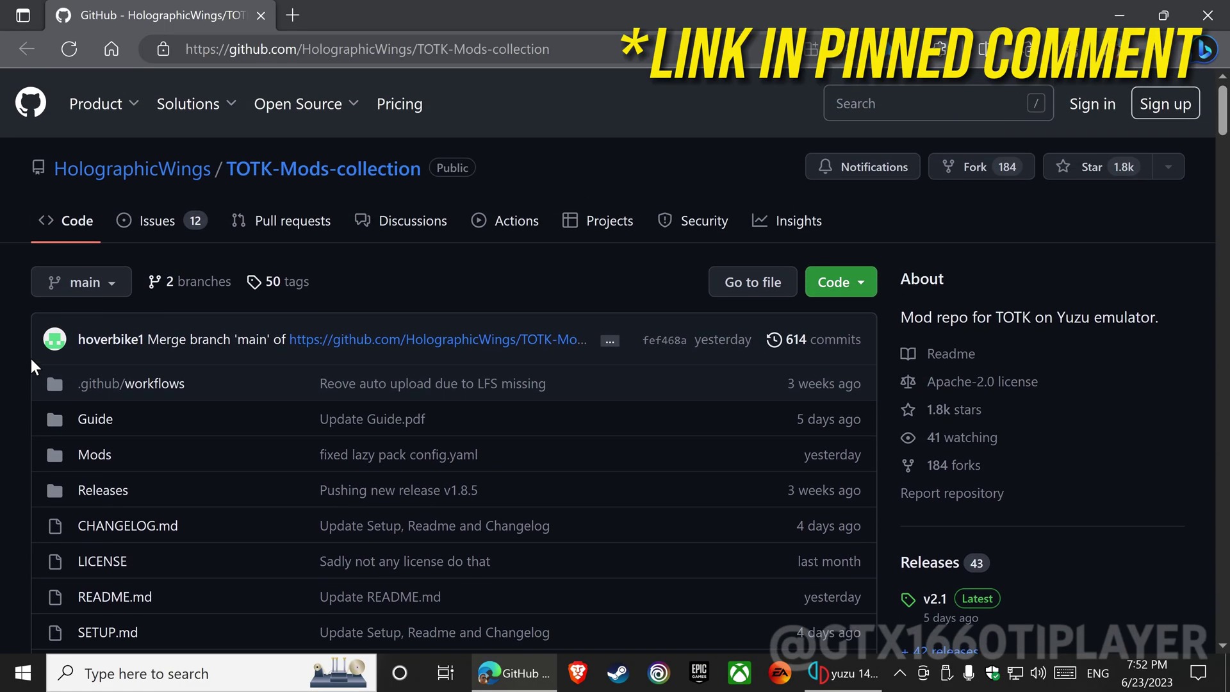
pyautogui.scroll(-2, 31, 359)
pyautogui.scroll(2, 576, 327)
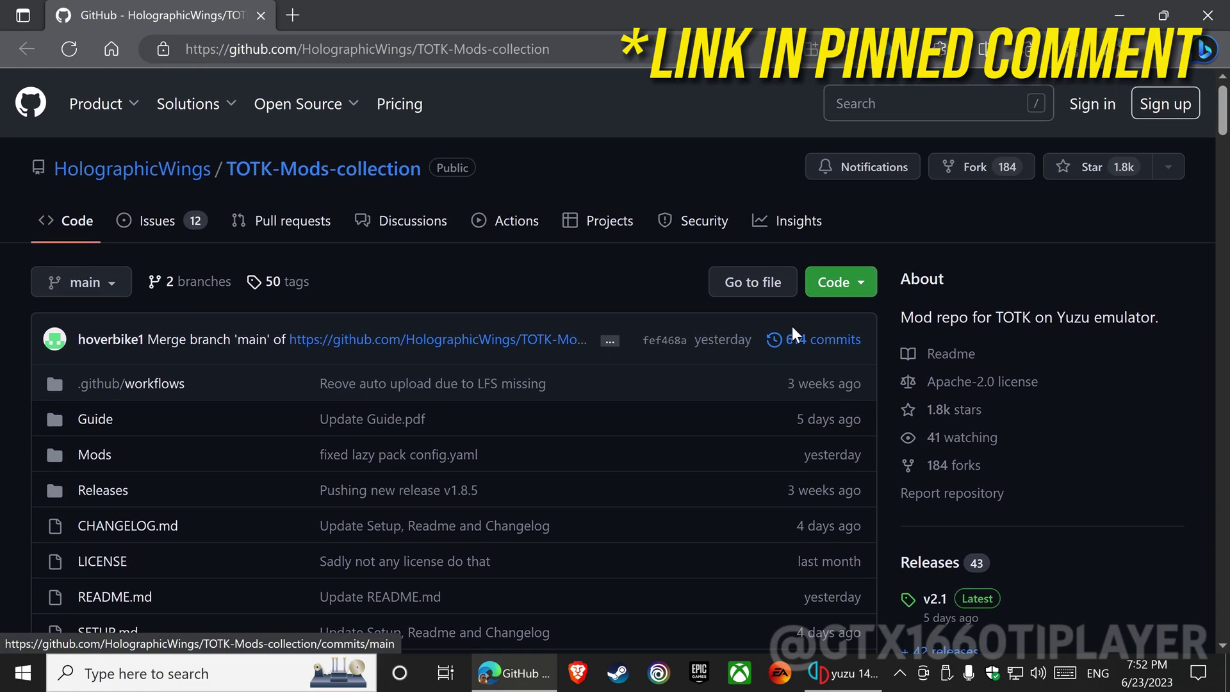
# Download the TOTK-Mods-collection repository from GitHub as a ZIP using Save As
pyautogui.click(862, 288)
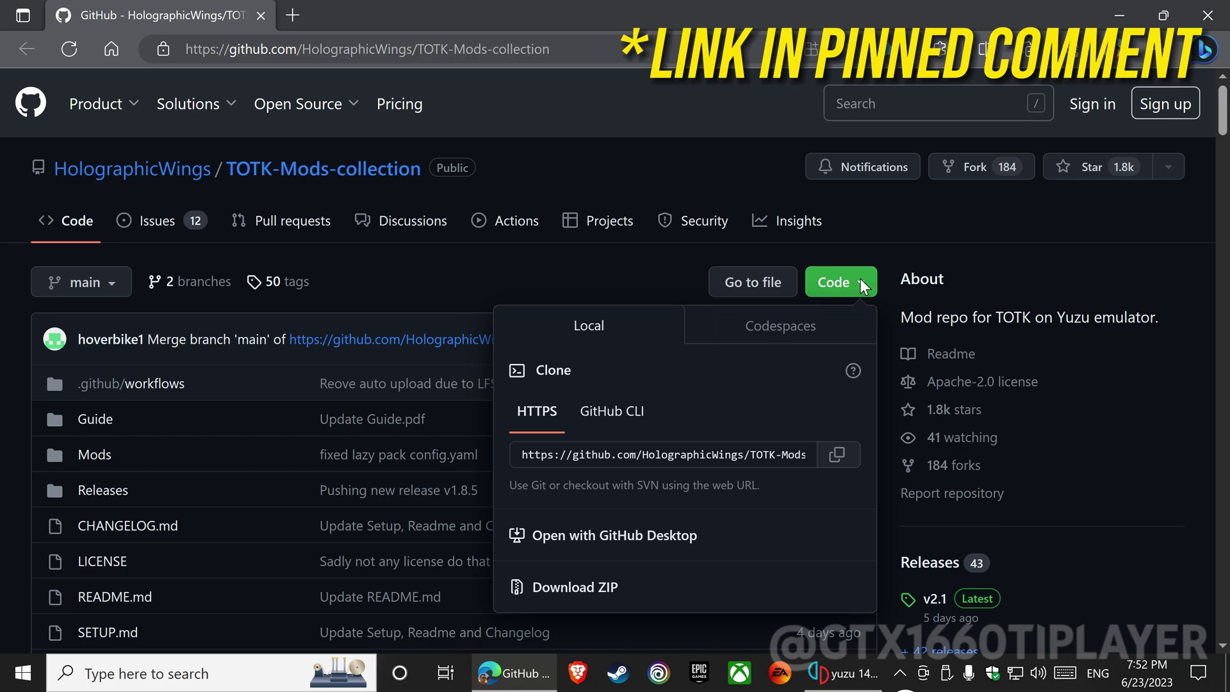
pyautogui.click(550, 591)
pyautogui.click(890, 158)
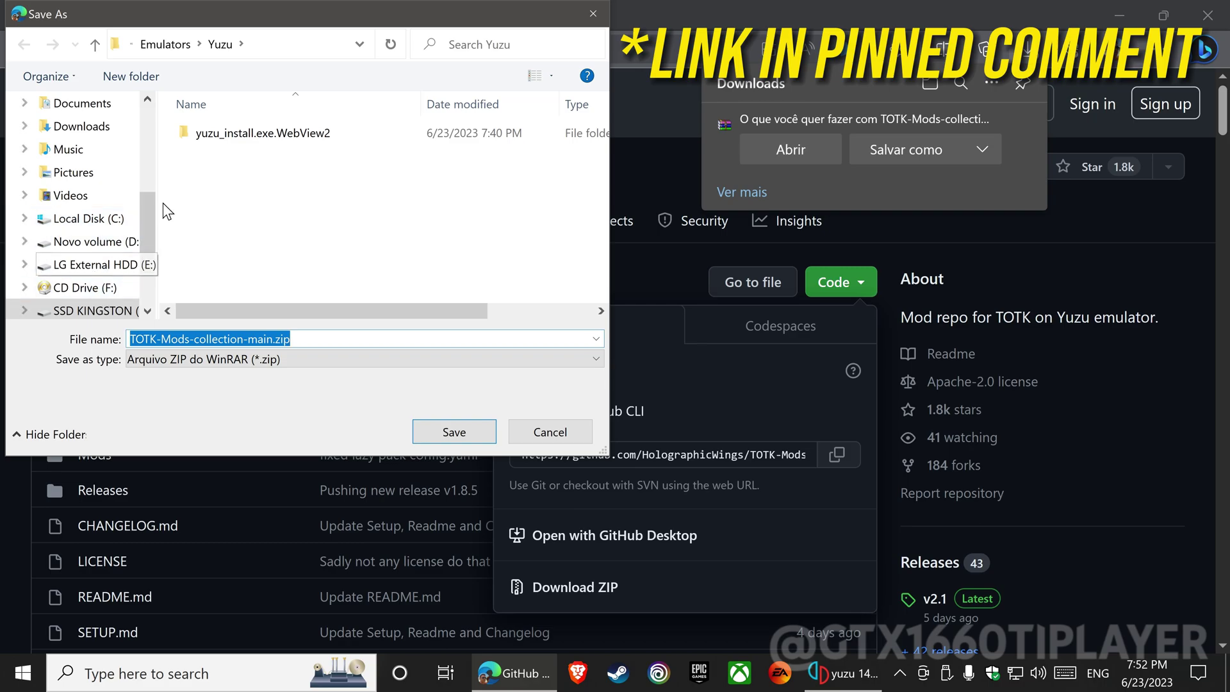
# Save the ZIP into Nintendo Switch\Mods\TOTK and open the folder holding it
pyautogui.click(162, 50)
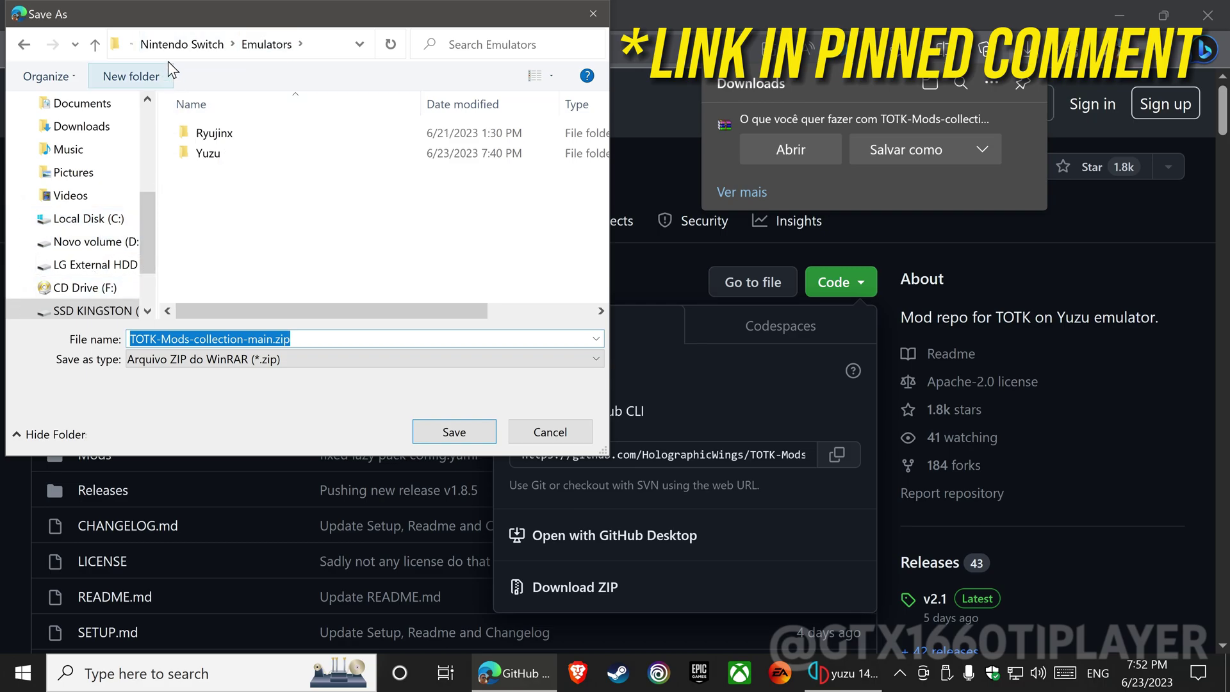
pyautogui.click(176, 47)
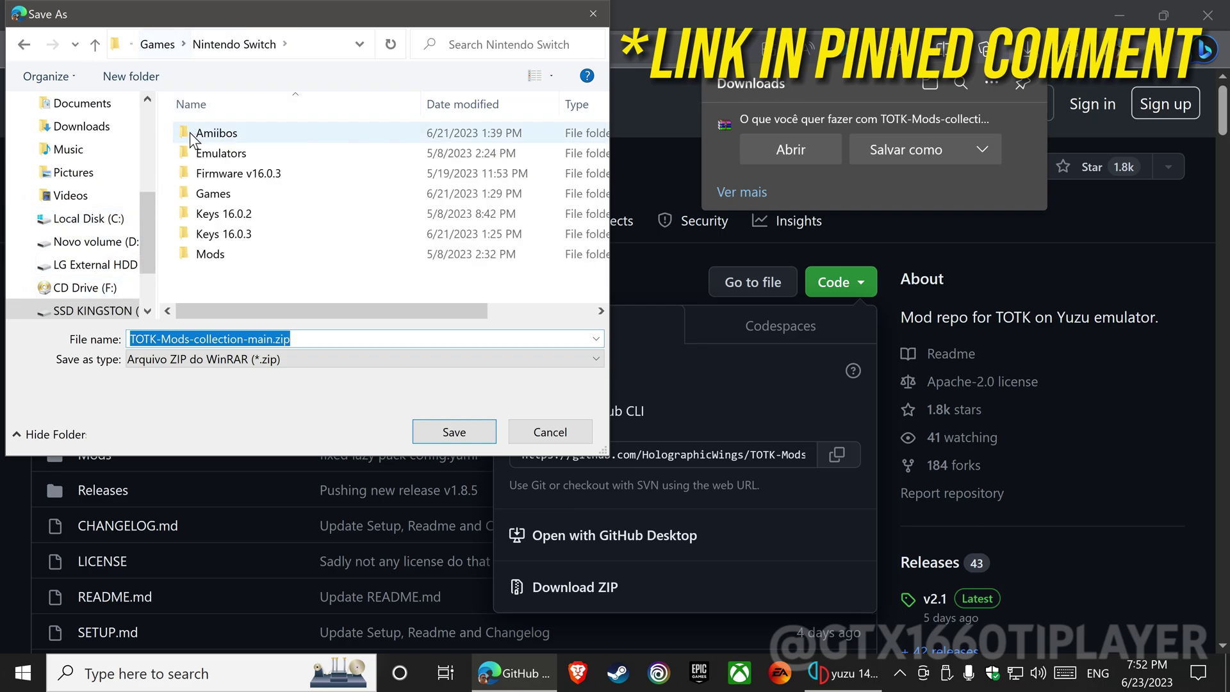
pyautogui.doubleClick(202, 254)
pyautogui.doubleClick(201, 181)
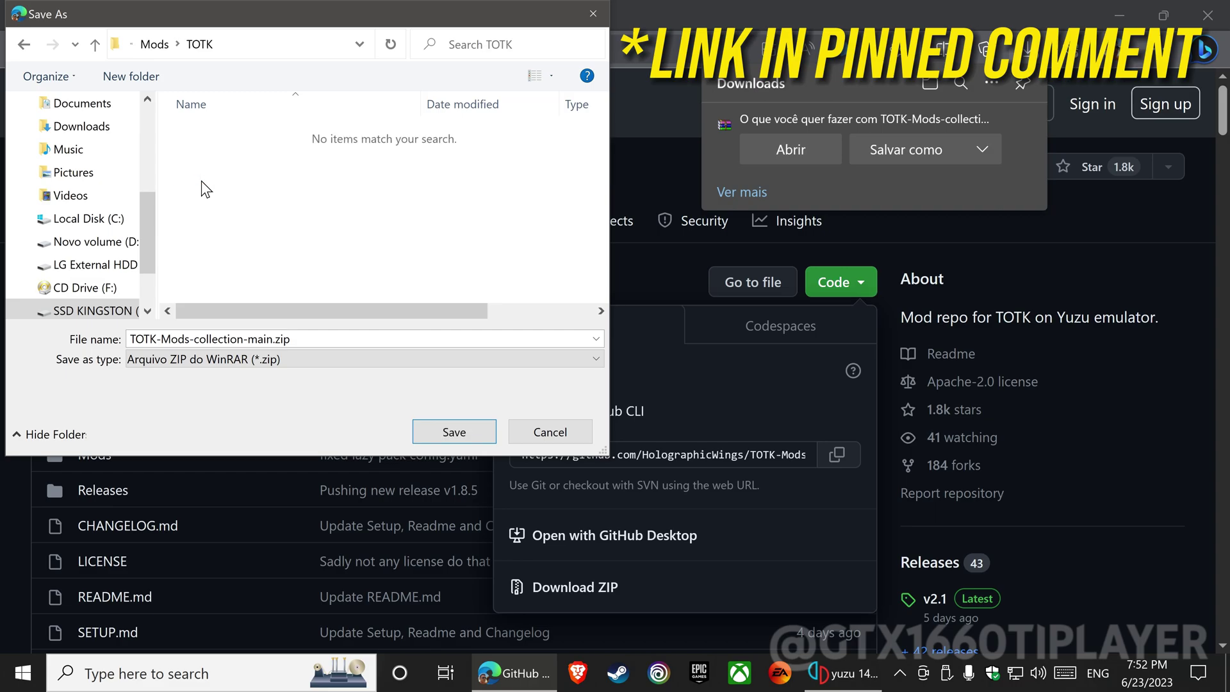
pyautogui.click(452, 433)
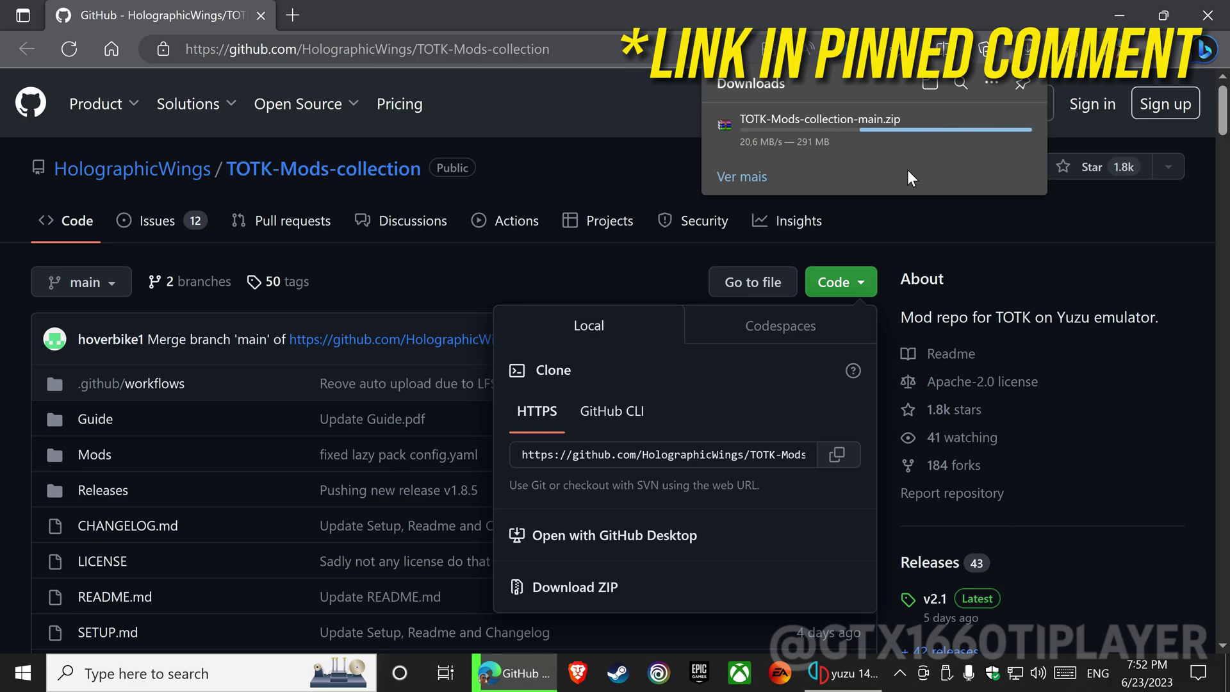
pyautogui.click(962, 130)
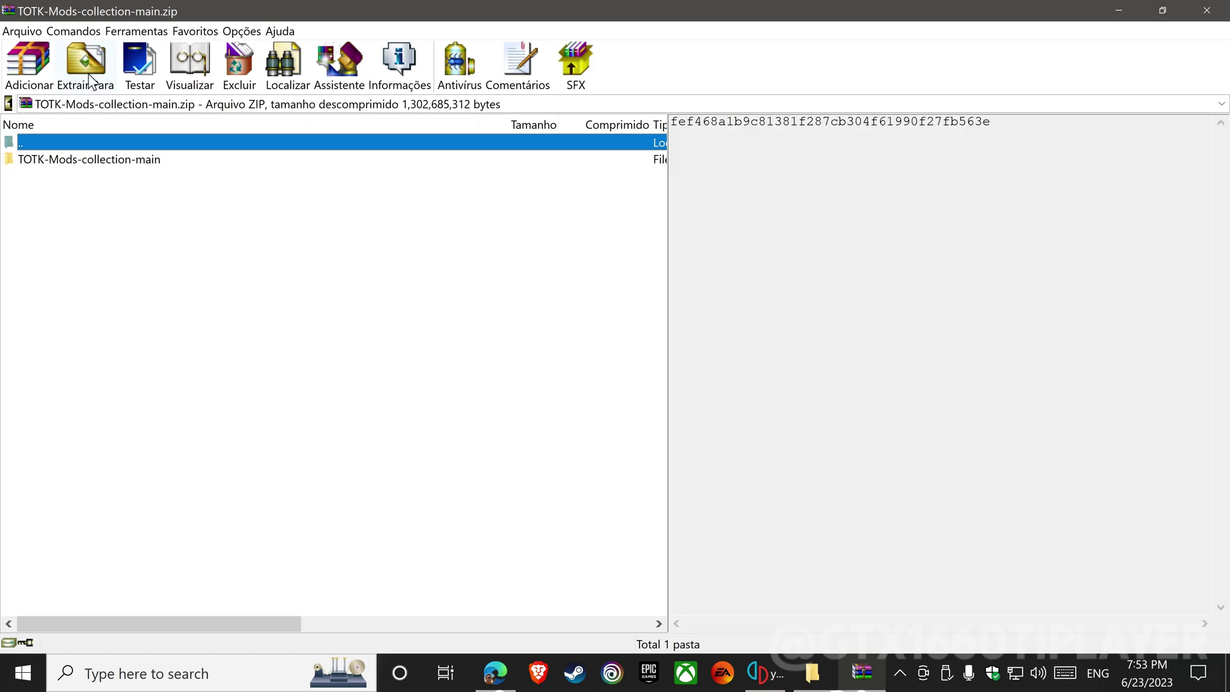
# Extract the mods ZIP with WinRAR into the default TOTK-Mods-collection-main folder
pyautogui.click(88, 75)
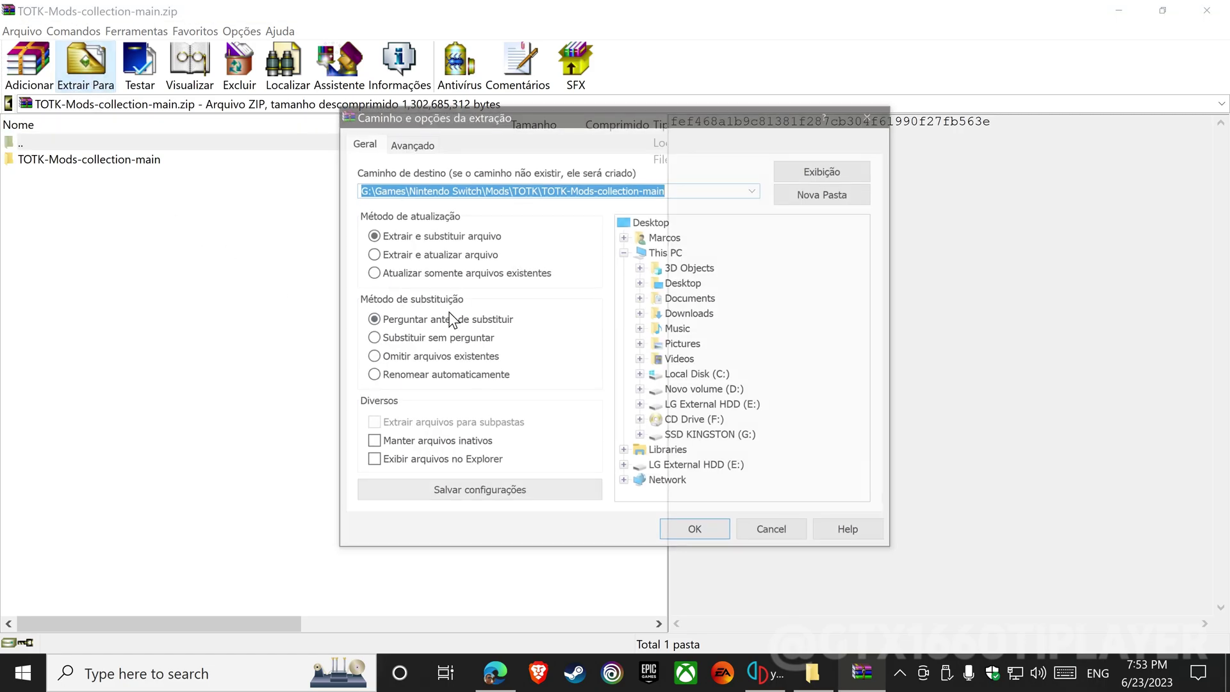
pyautogui.click(696, 529)
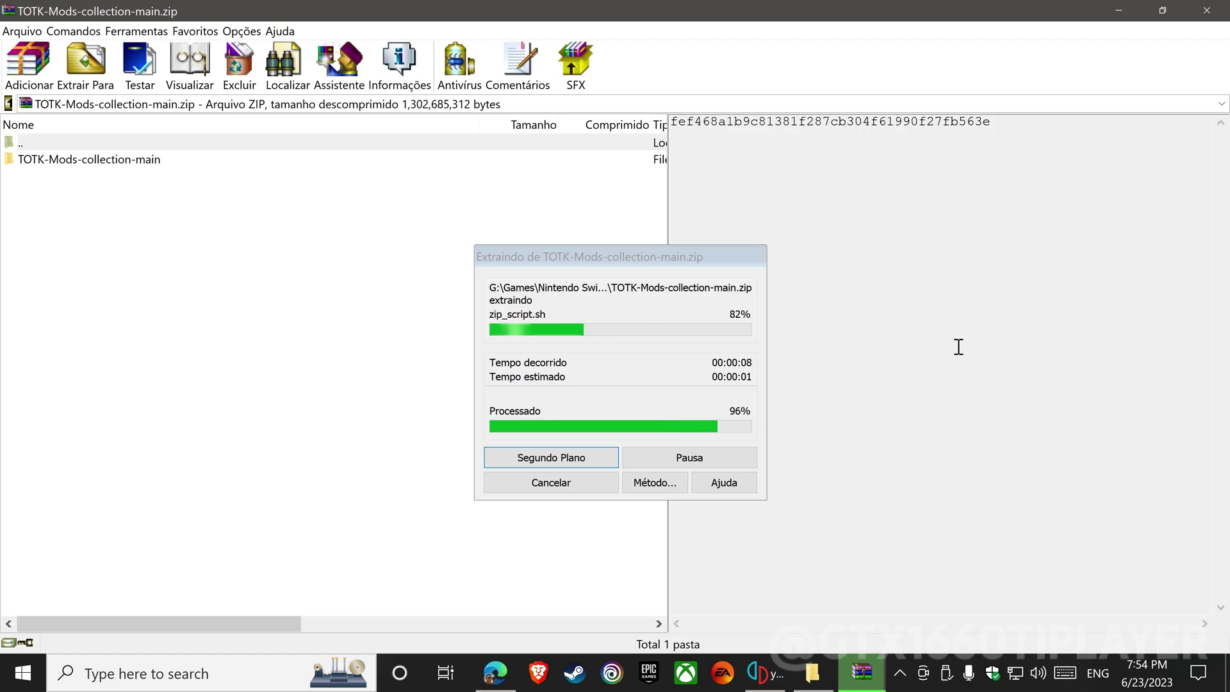
# Close WinRAR and delete the downloaded mods ZIP from the TOTK folder
pyautogui.click(1204, 12)
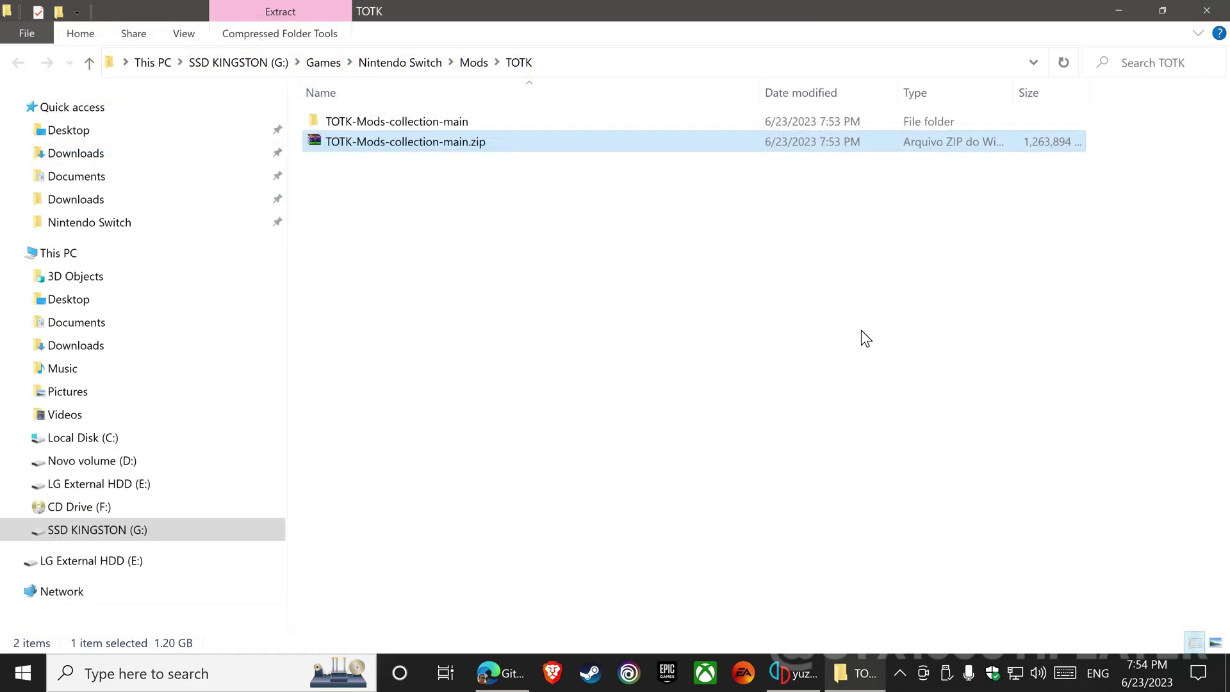
pyautogui.click(366, 259)
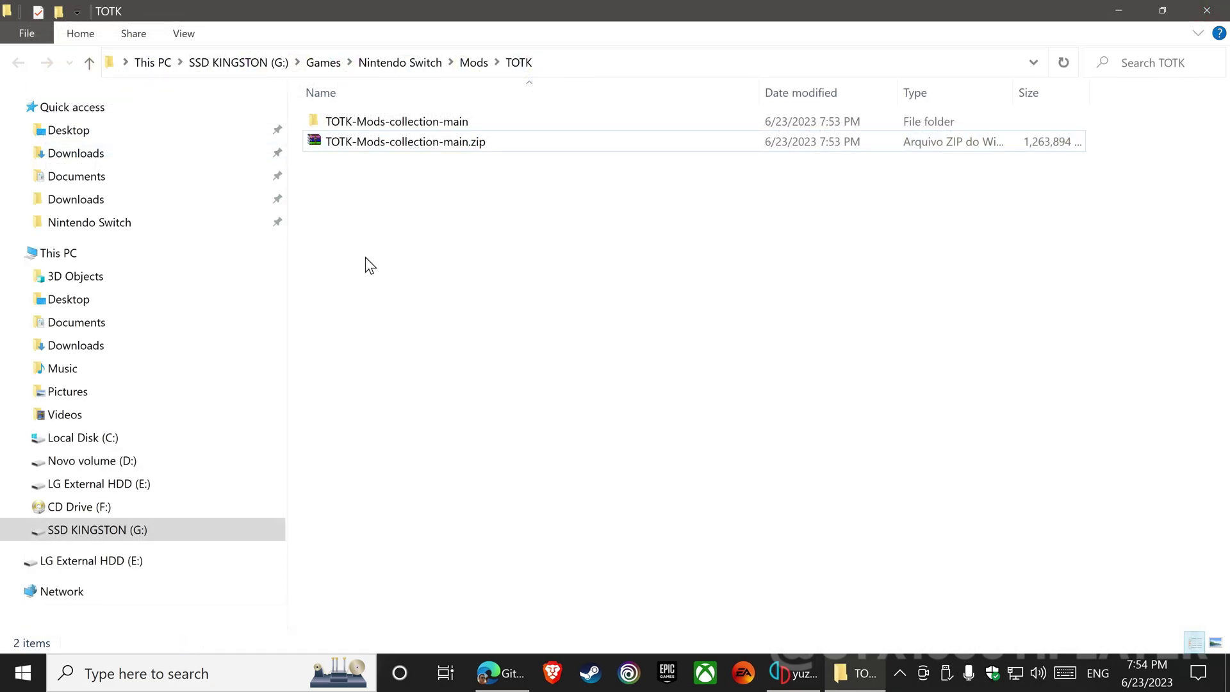
pyautogui.click(358, 141)
pyautogui.rightClick(361, 146)
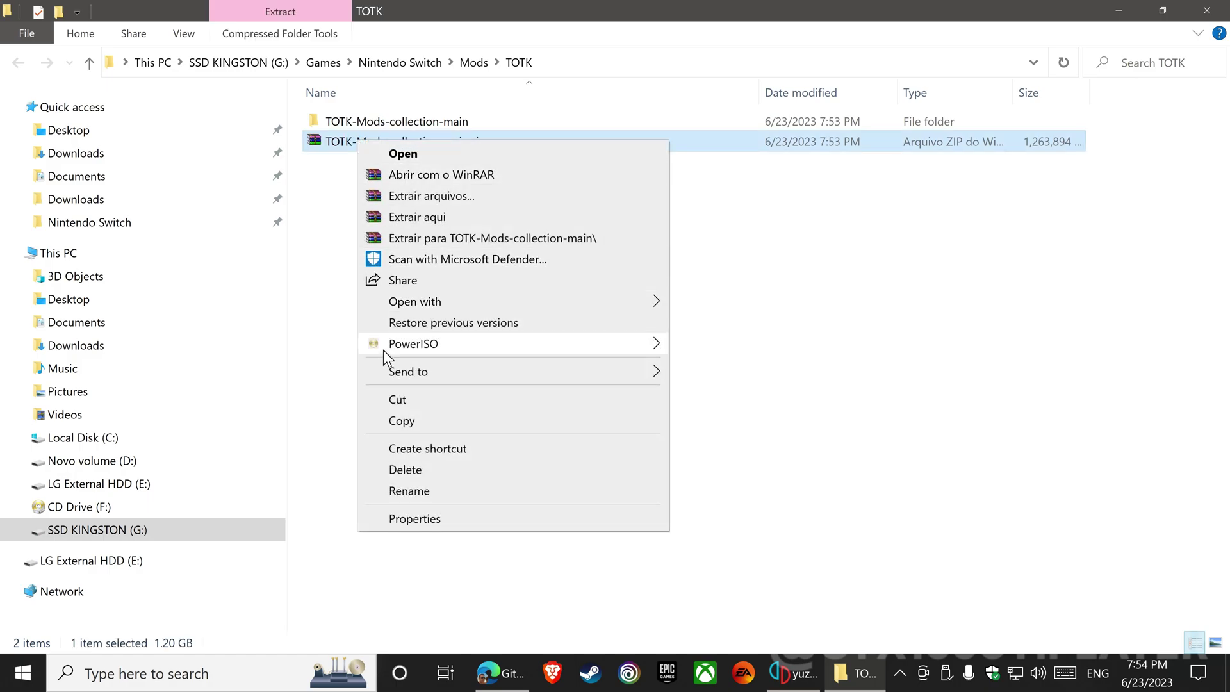
pyautogui.click(388, 472)
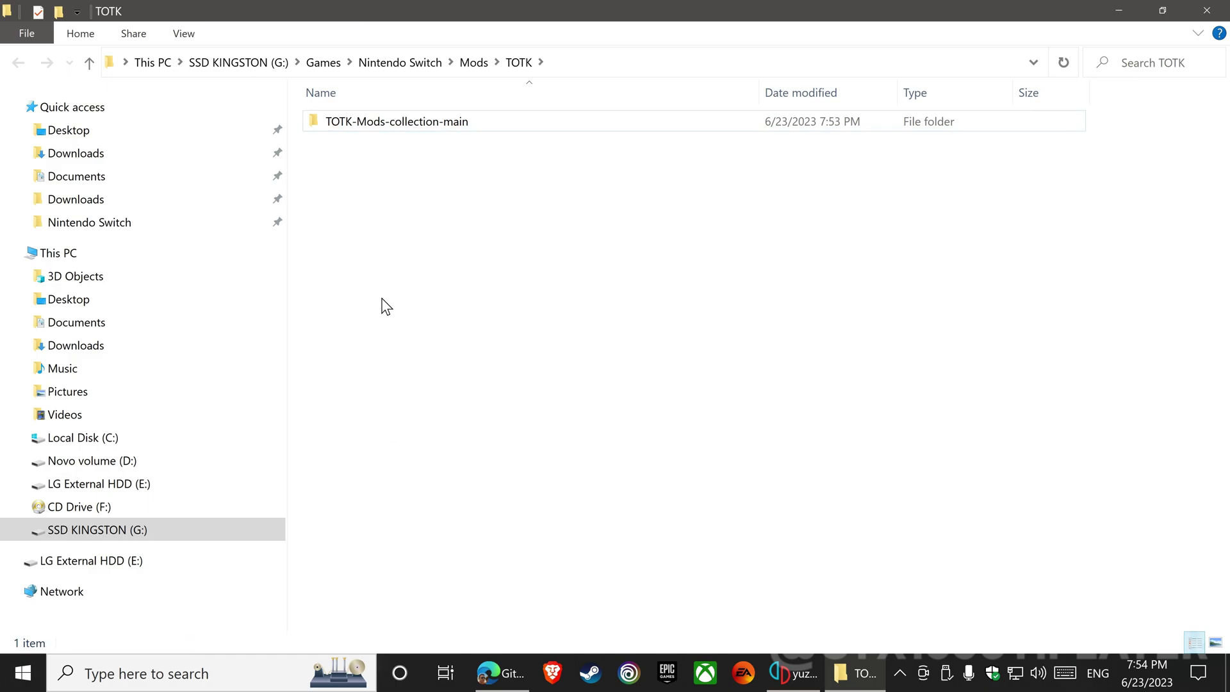
# Browse to TOTK-Mods-collection-main > Mods > Controller UI Mods and widen the Name column
pyautogui.doubleClick(357, 130)
pyautogui.doubleClick(371, 132)
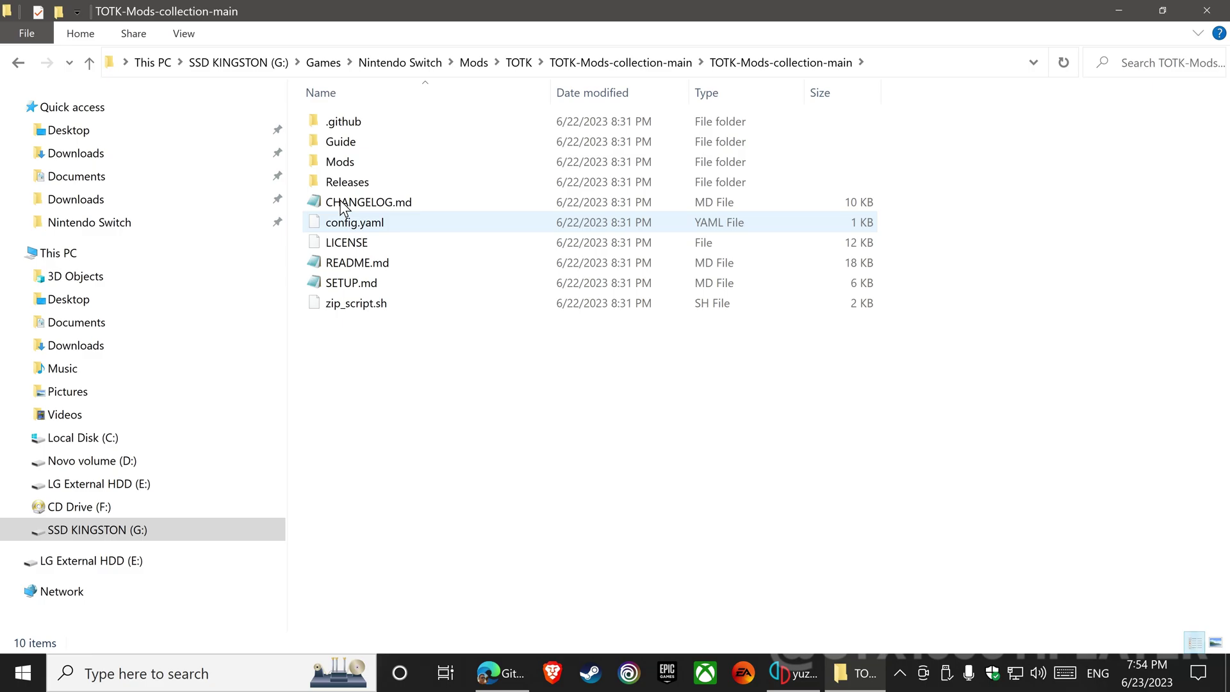
pyautogui.doubleClick(339, 163)
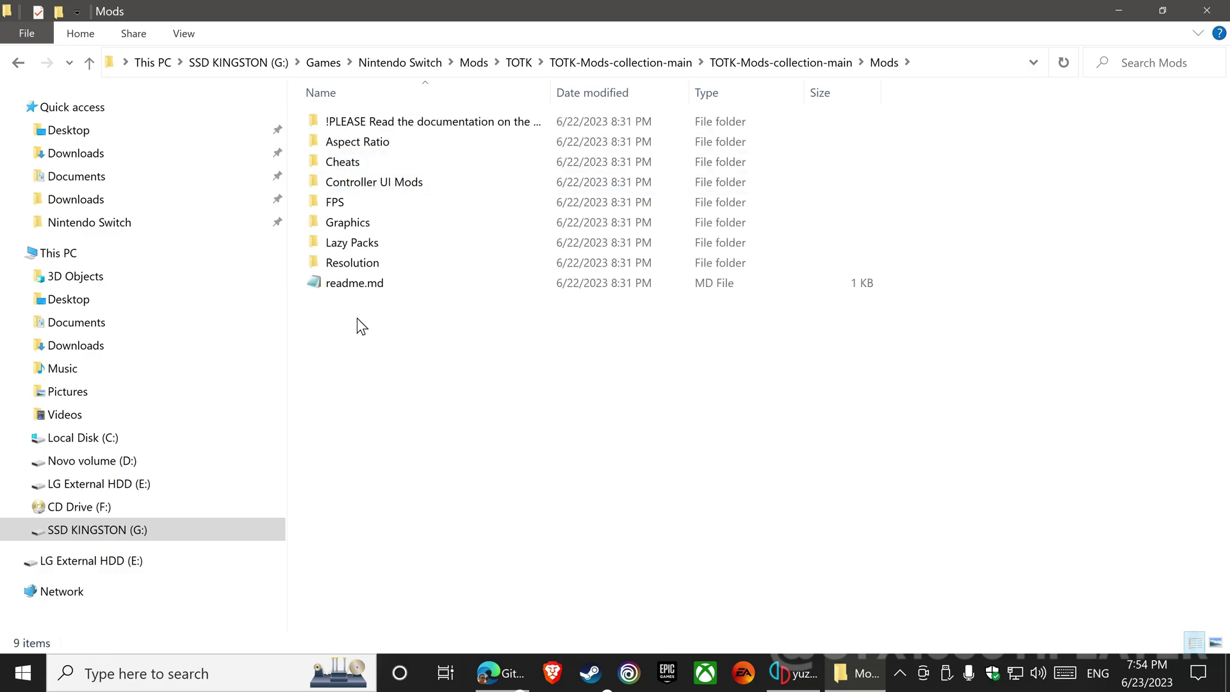
pyautogui.doubleClick(341, 185)
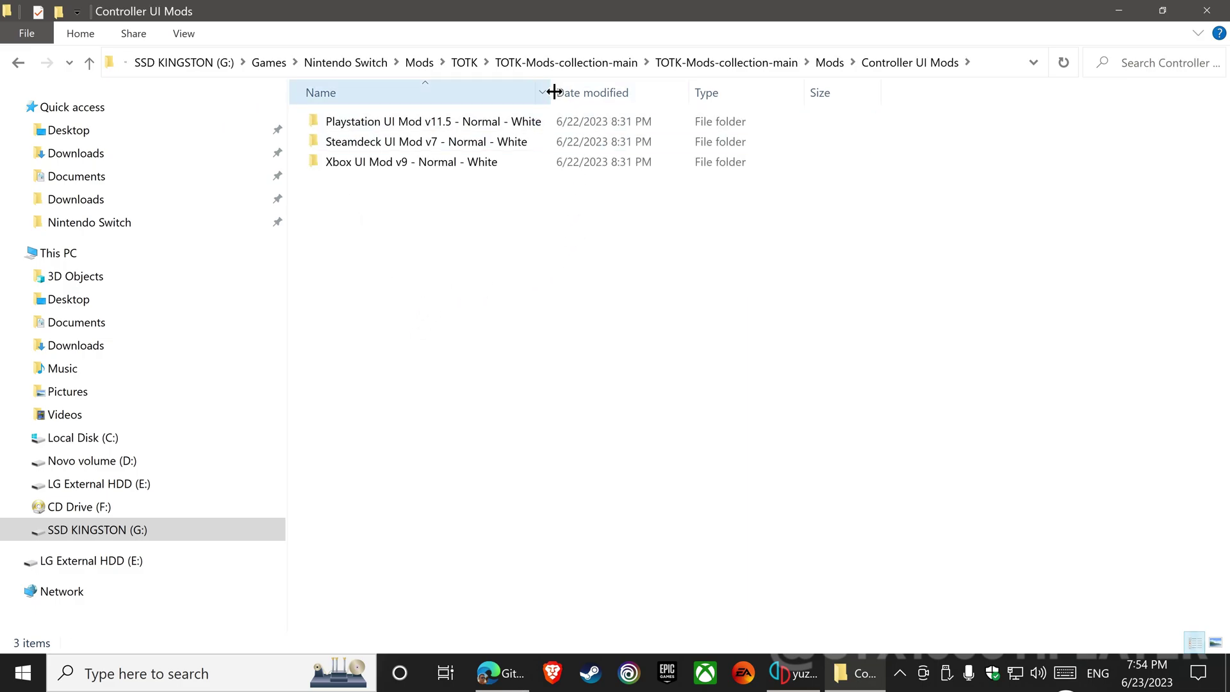
pyautogui.moveTo(552, 92); pyautogui.dragTo(615, 116)
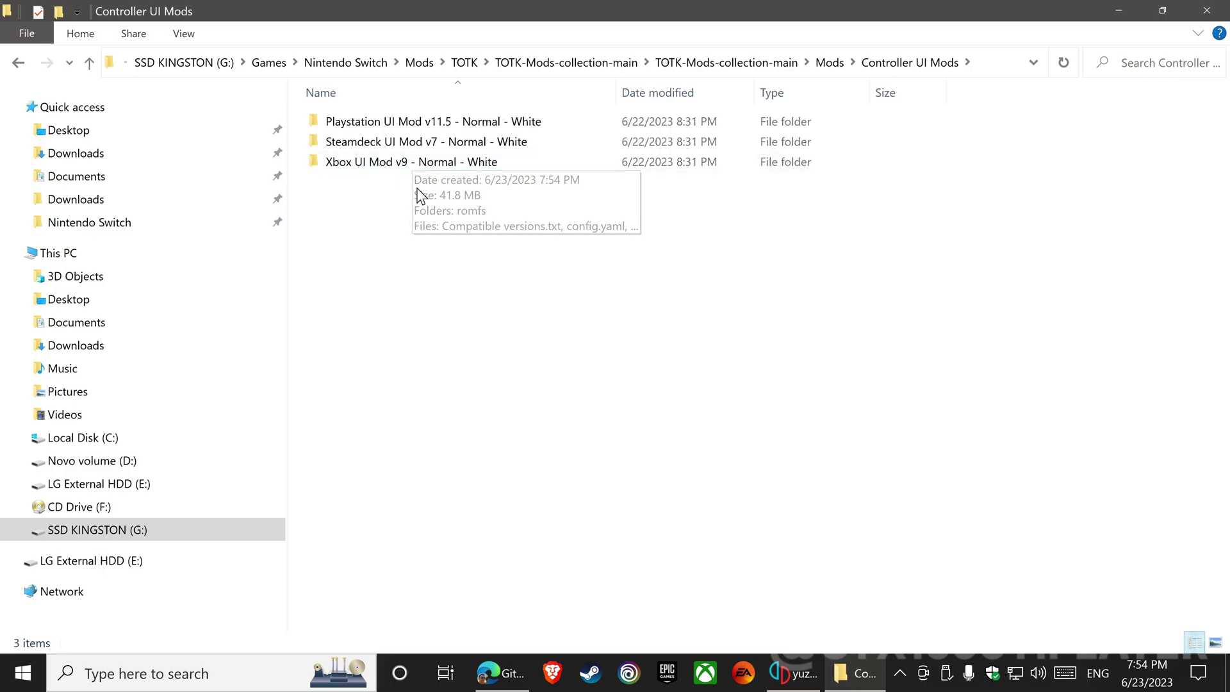
# Copy the Xbox UI Mod v9 - Normal - White folder
pyautogui.click(391, 165)
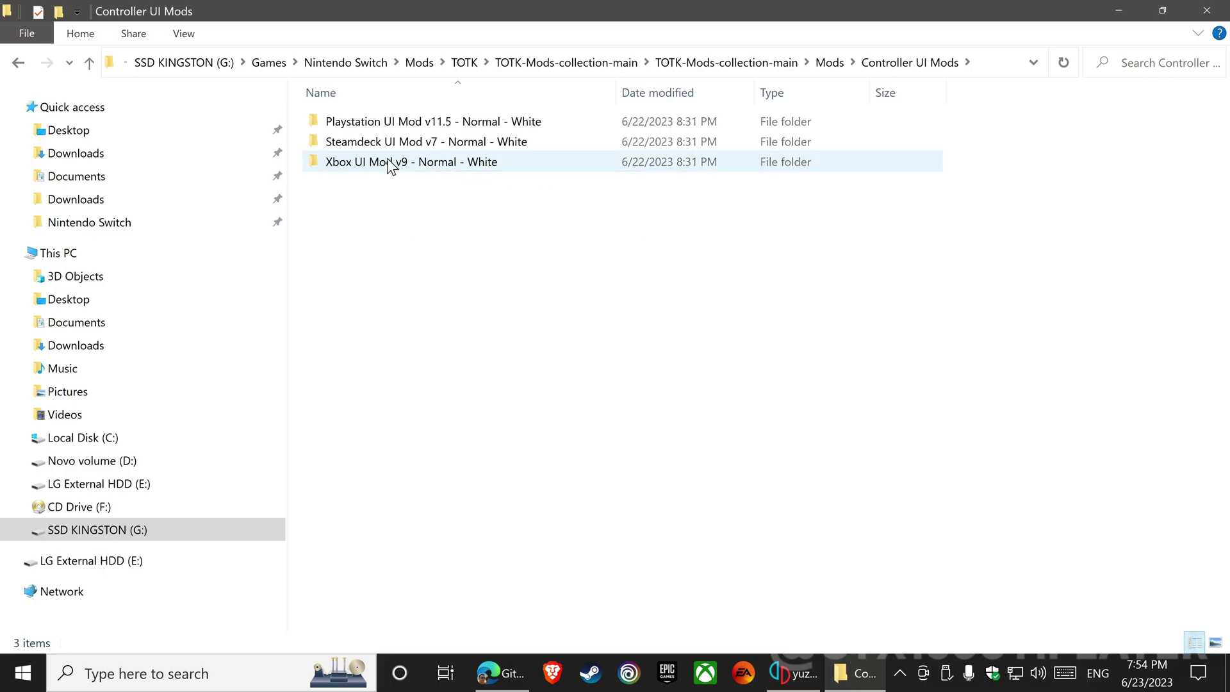
pyautogui.rightClick(426, 165)
pyautogui.click(468, 543)
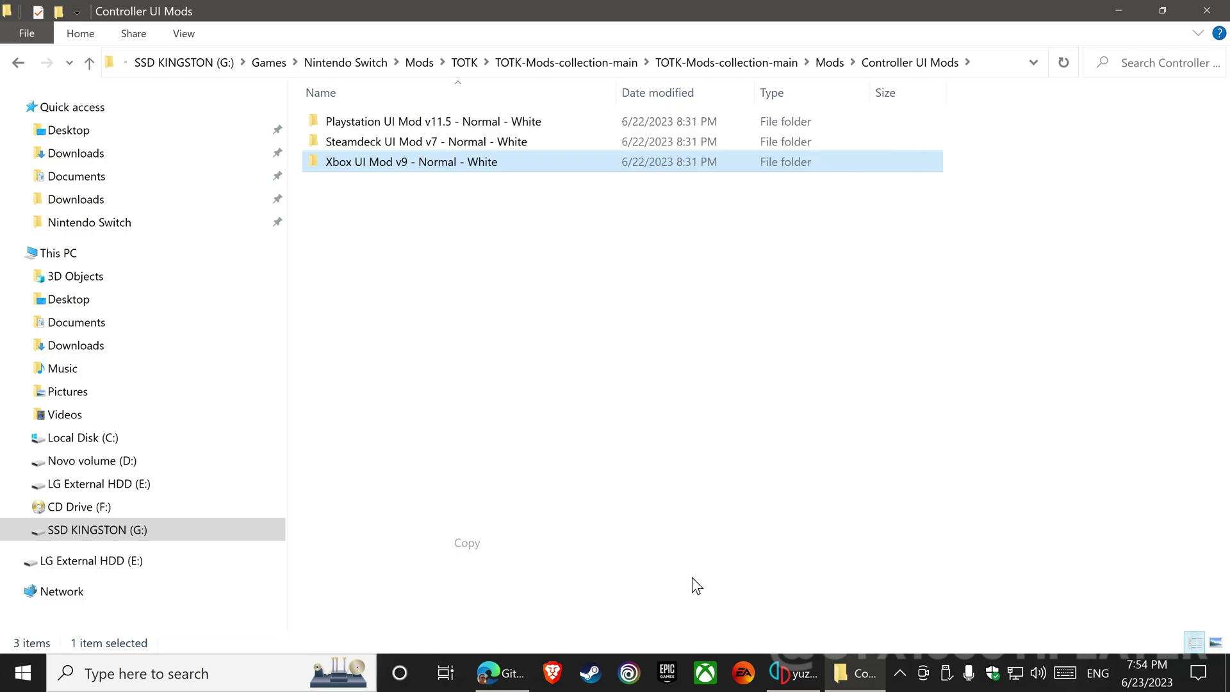
pyautogui.click(790, 673)
# Paste the Xbox UI Mod v9 folder into Tears of the Kingdom's mod data location
pyautogui.rightClick(158, 319)
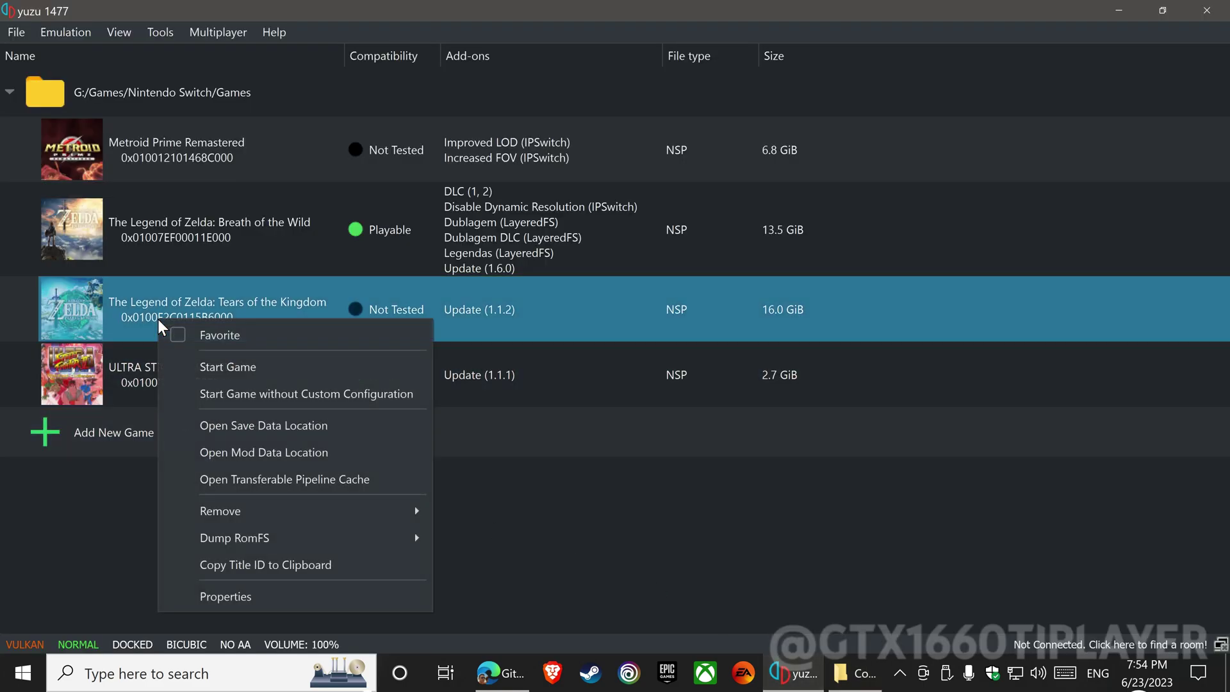
pyautogui.click(196, 456)
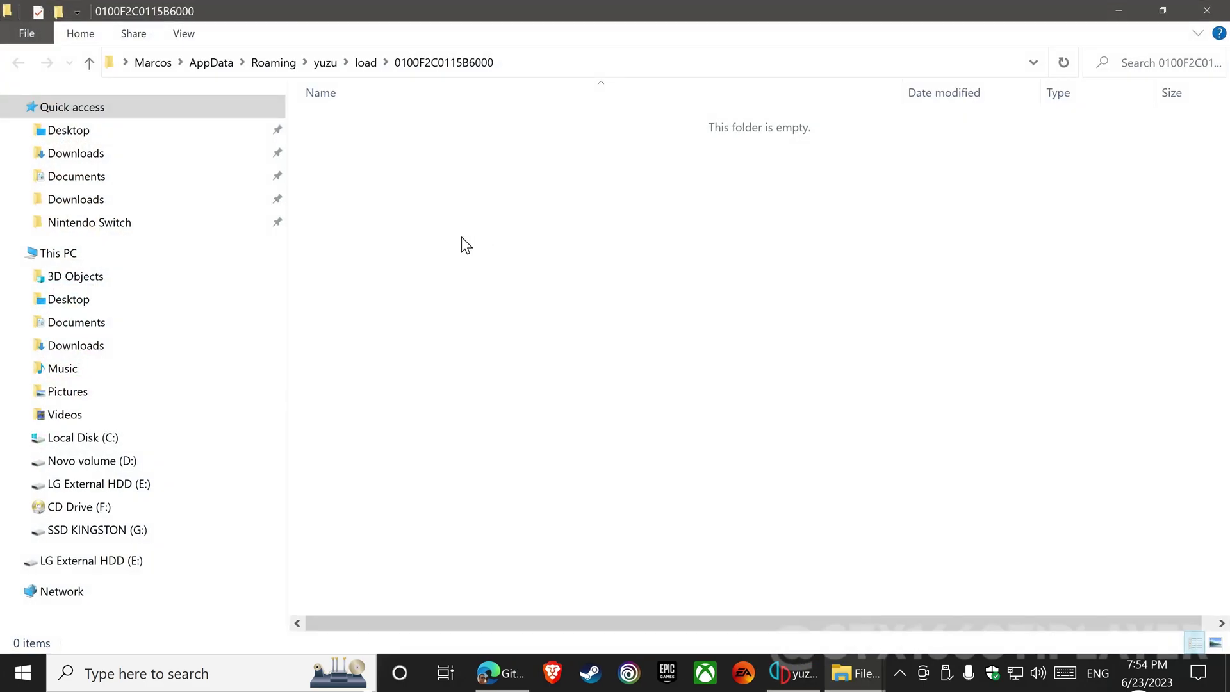
pyautogui.rightClick(357, 186)
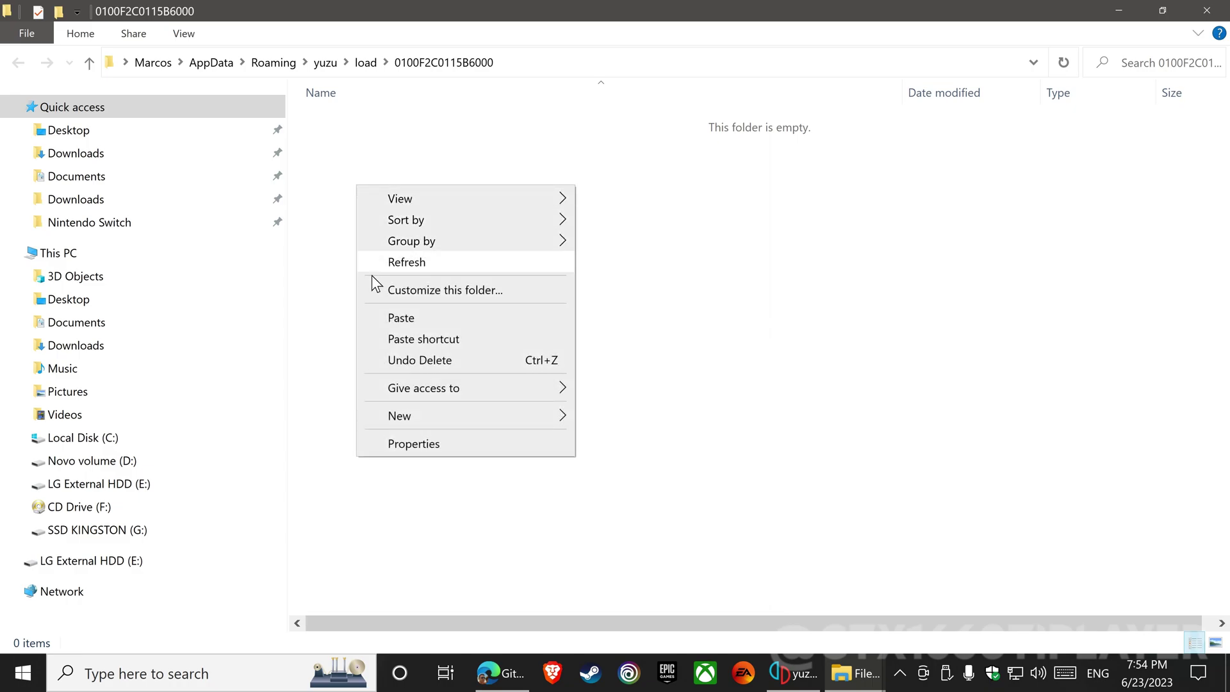
pyautogui.click(380, 324)
pyautogui.click(449, 308)
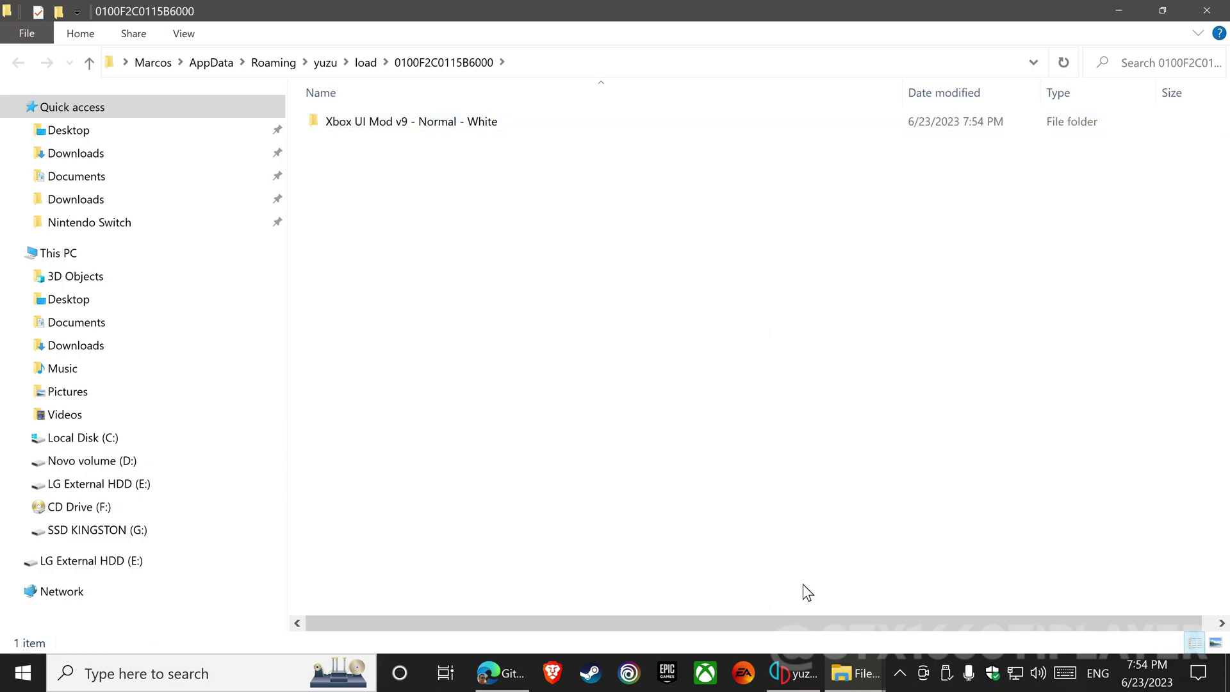
pyautogui.click(855, 676)
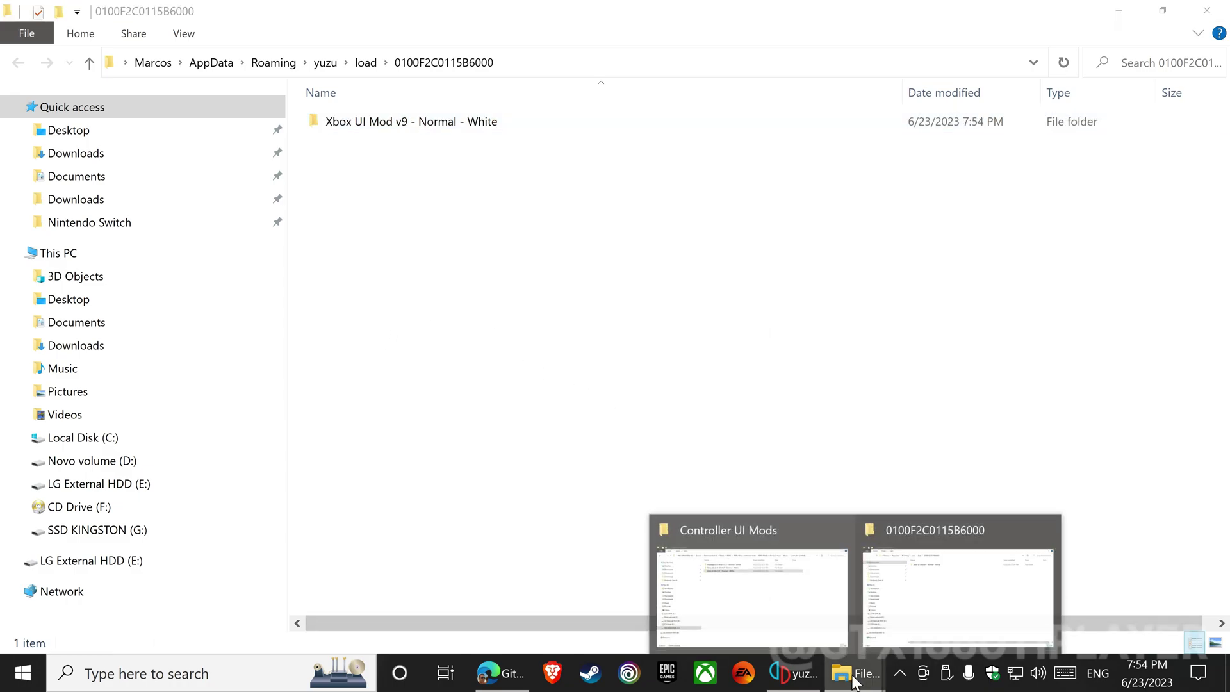
pyautogui.click(783, 611)
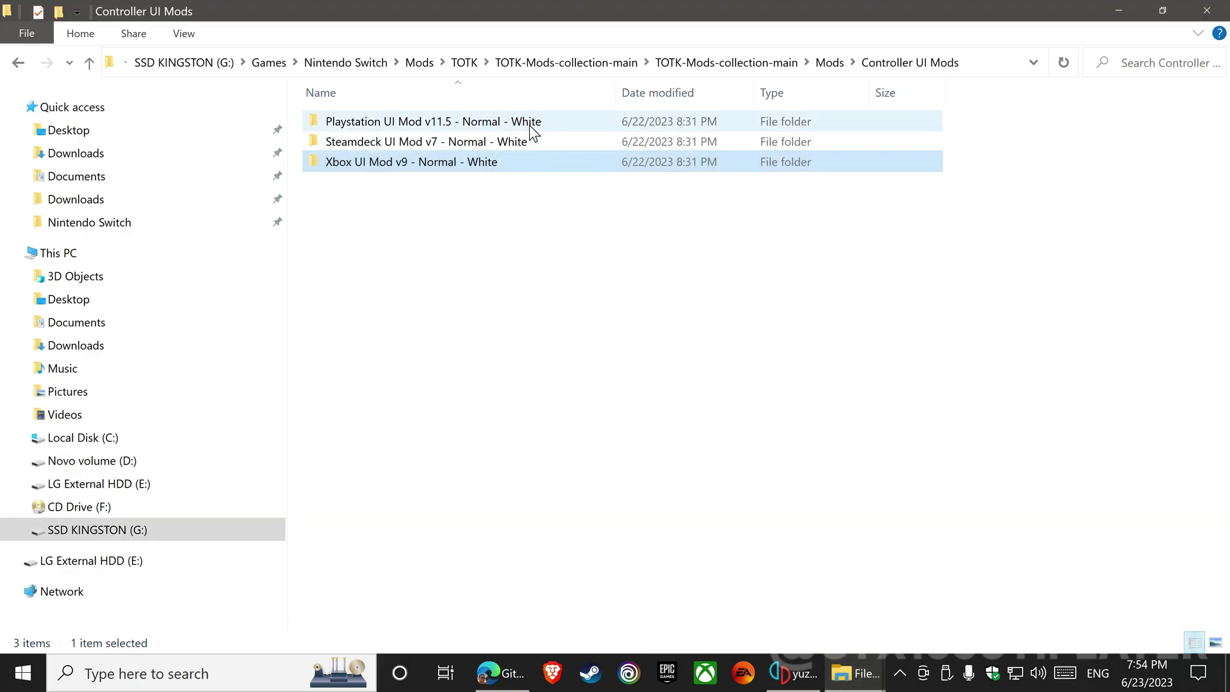
# In Mods > FPS, copy the 30fps Static and 60fps Static folders
pyautogui.click(705, 64)
pyautogui.doubleClick(326, 163)
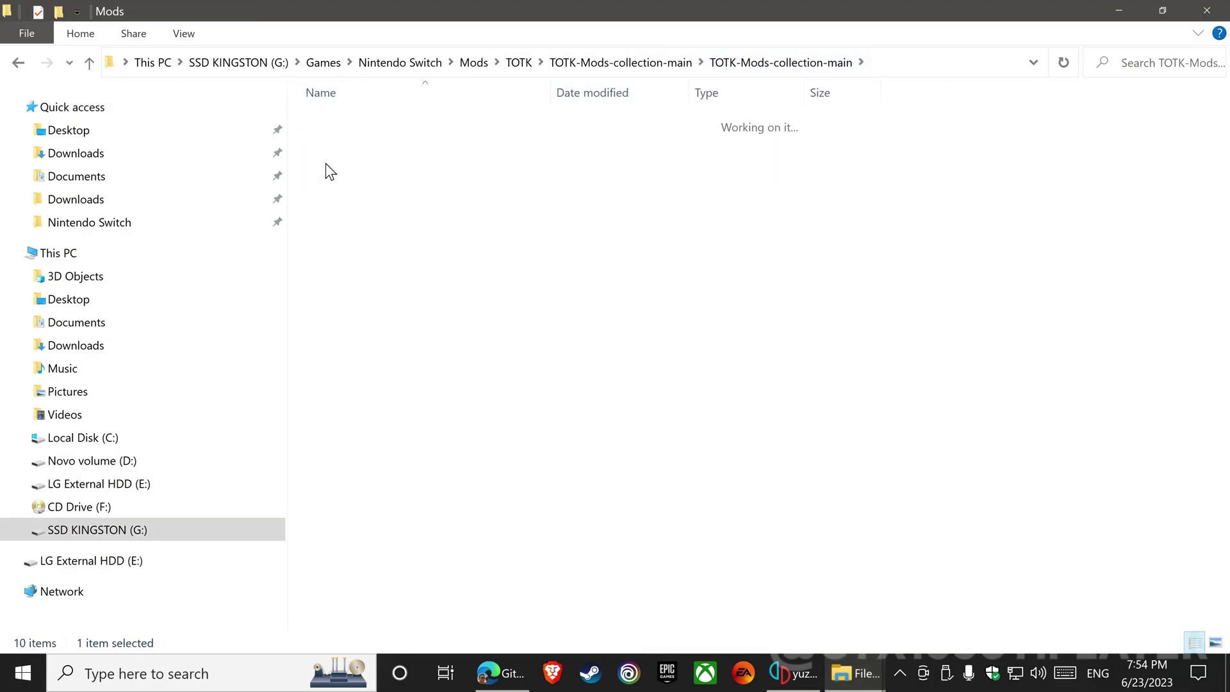
pyautogui.doubleClick(341, 201)
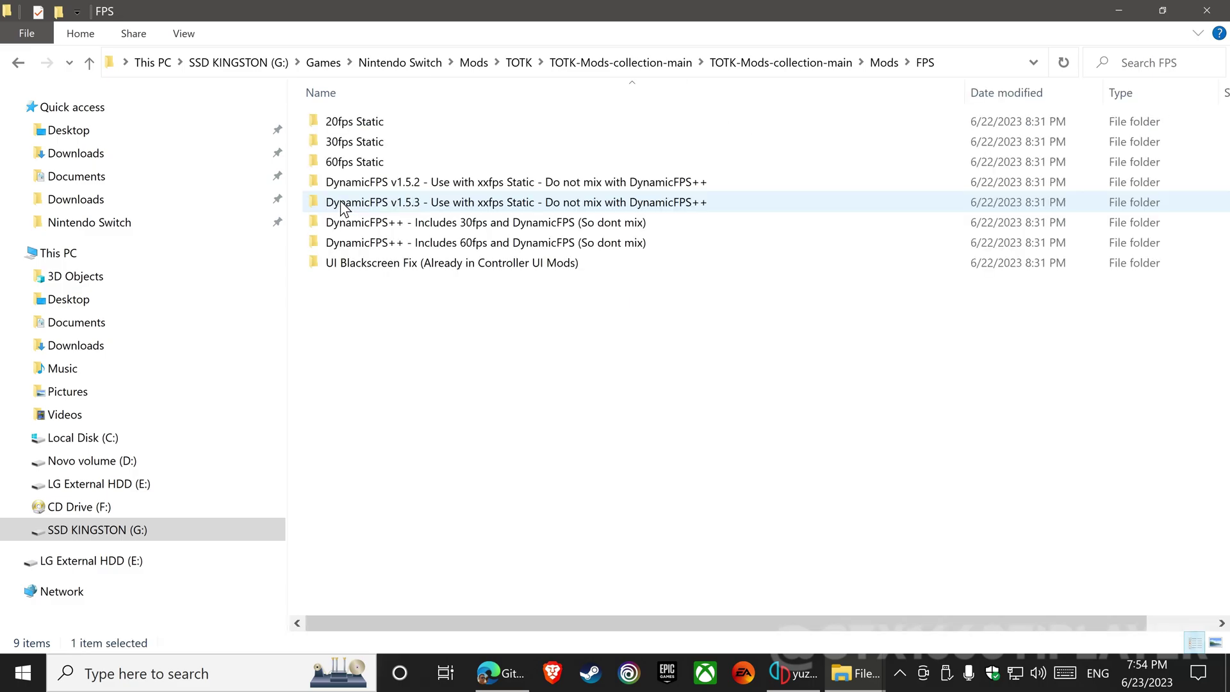
pyautogui.click(371, 164)
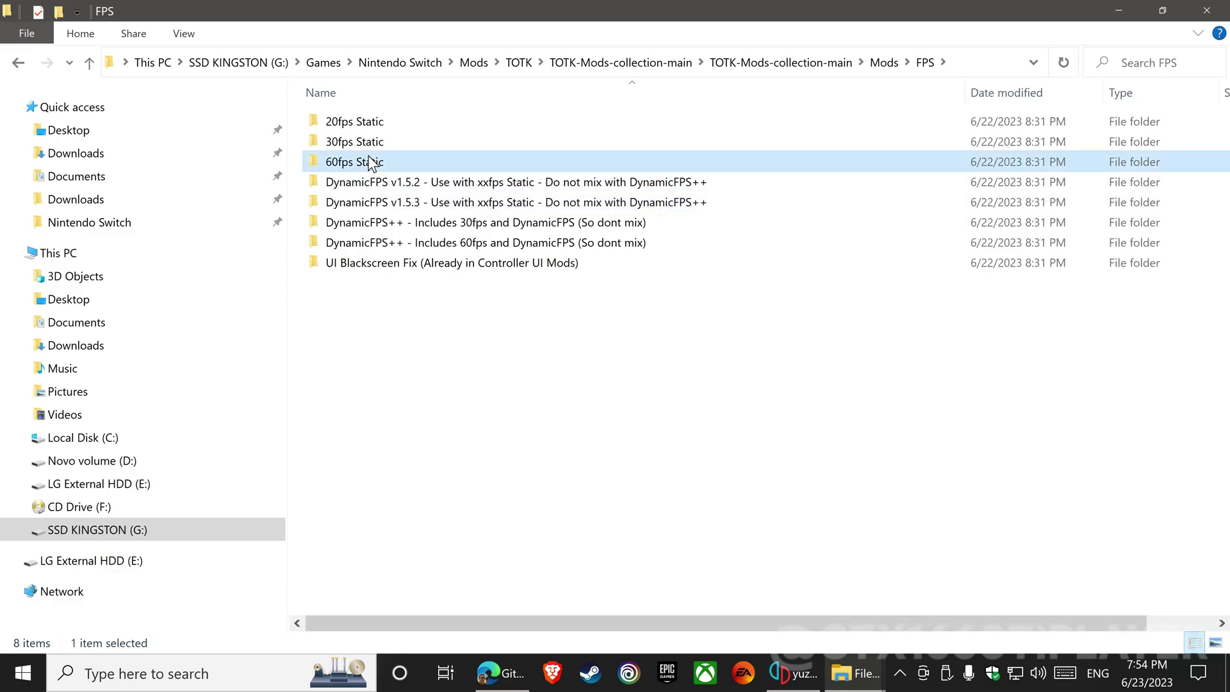
pyautogui.keyDown('ctrl'); pyautogui.click(368, 150); pyautogui.keyUp('ctrl')
pyautogui.rightClick(369, 149)
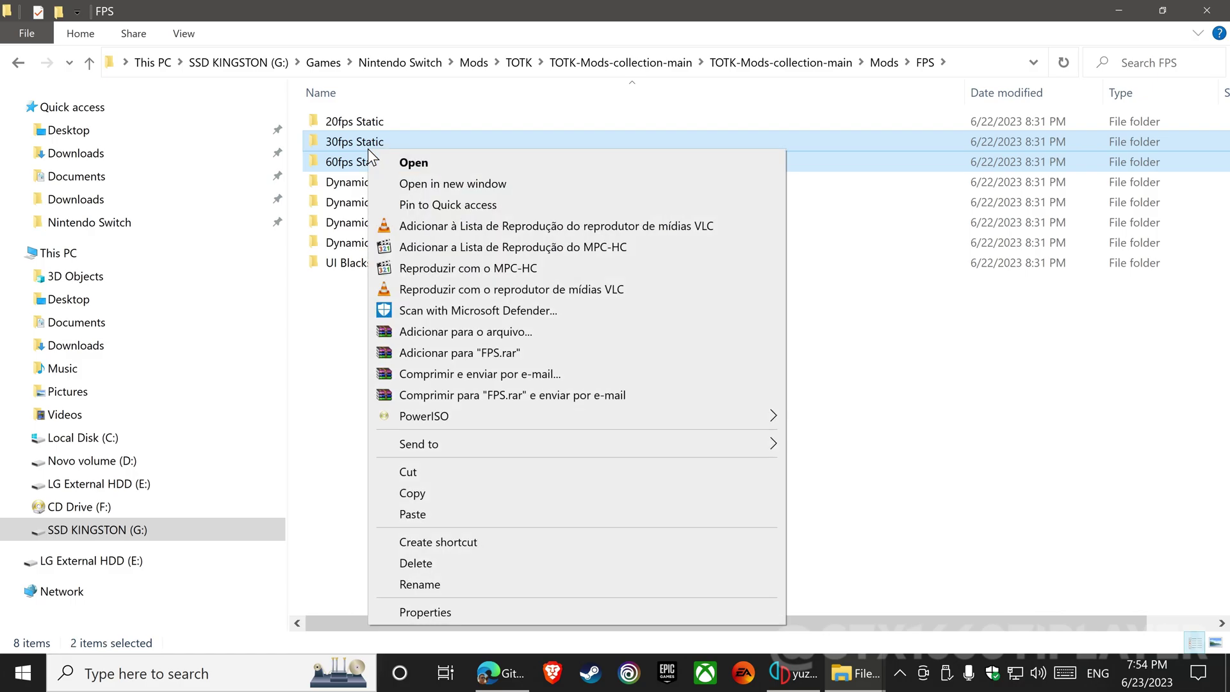
pyautogui.click(413, 496)
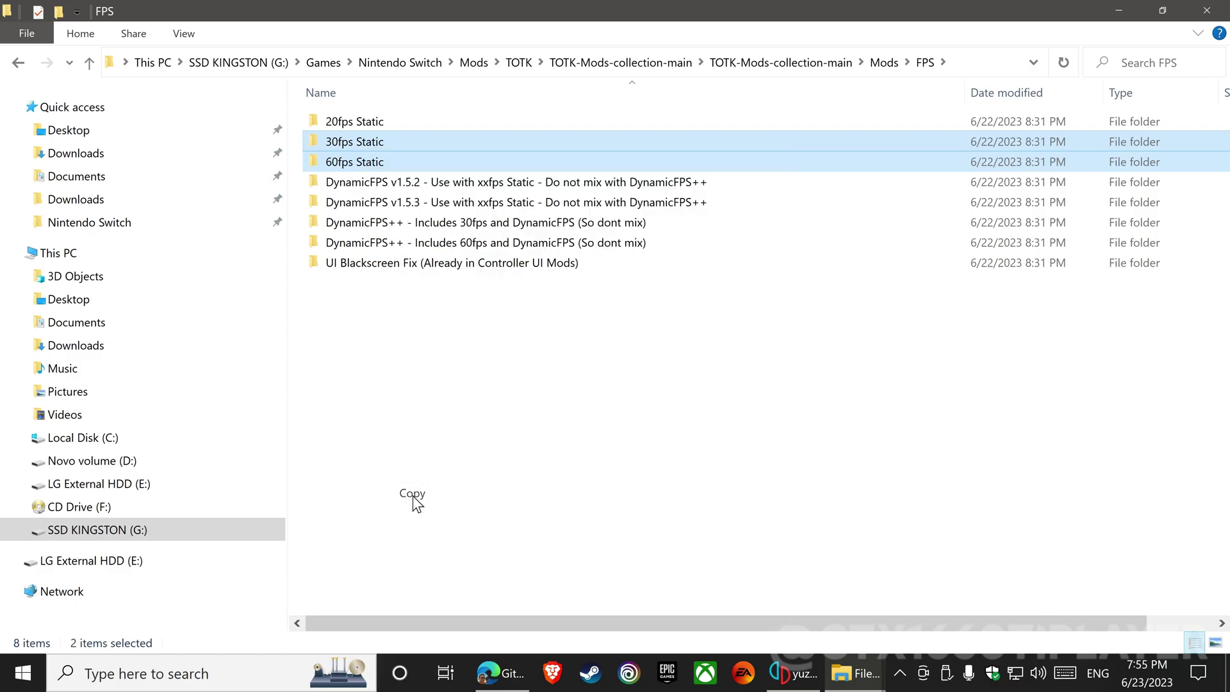
# Paste both FPS folders into the game's mod folder, then return to the FPS window
pyautogui.click(852, 677)
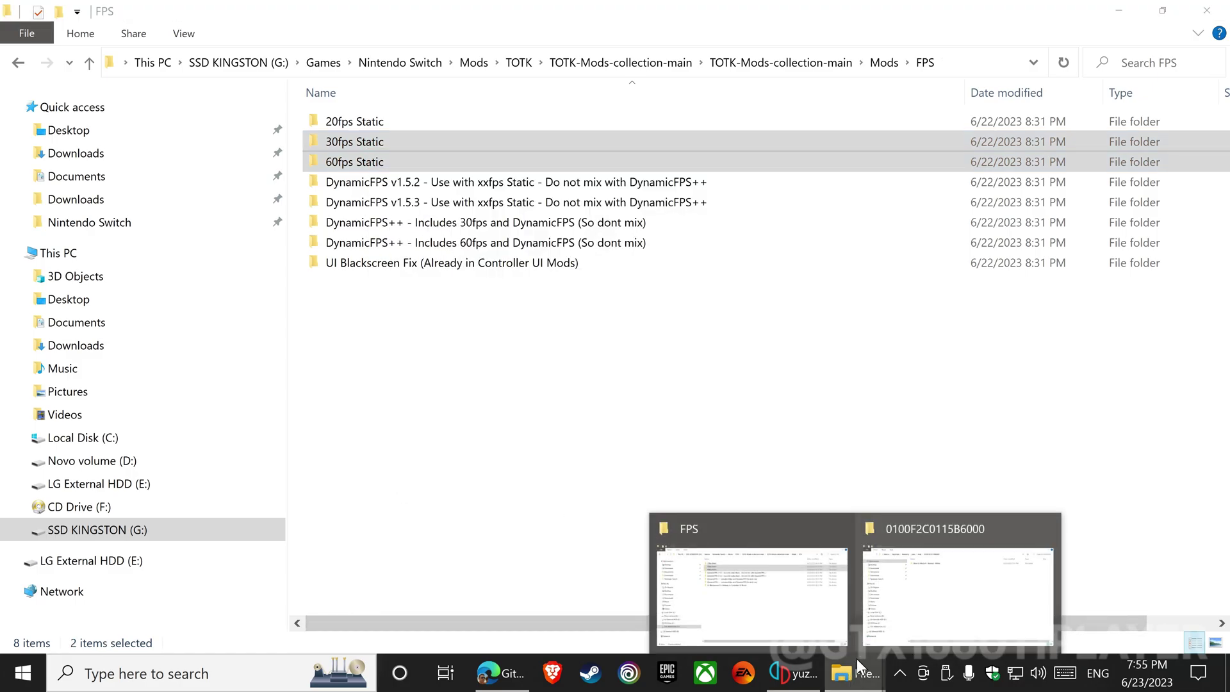
pyautogui.click(904, 619)
pyautogui.rightClick(334, 154)
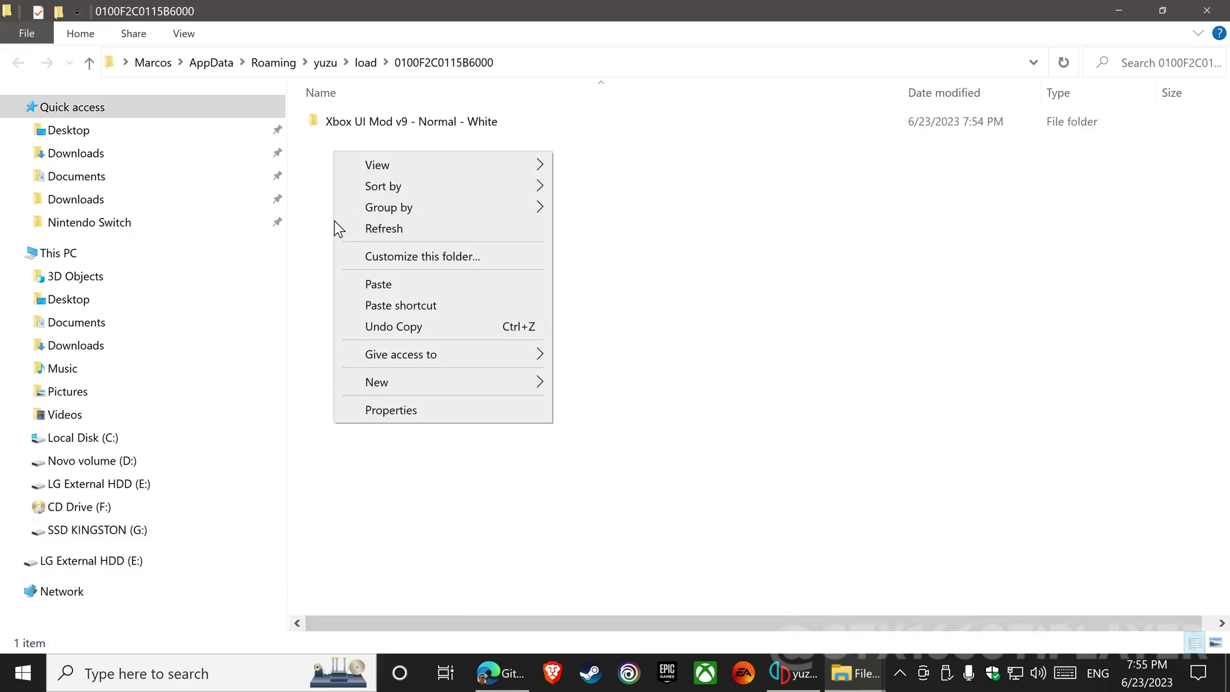
pyautogui.click(357, 286)
pyautogui.click(377, 278)
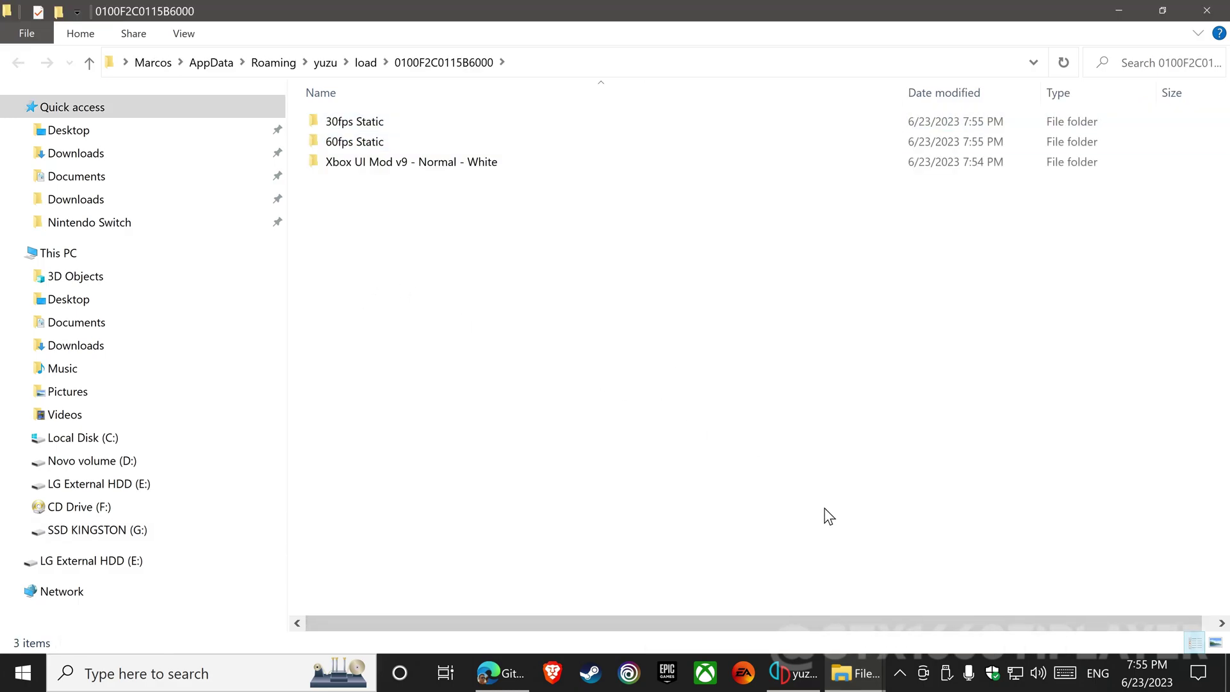
pyautogui.click(855, 673)
pyautogui.click(779, 608)
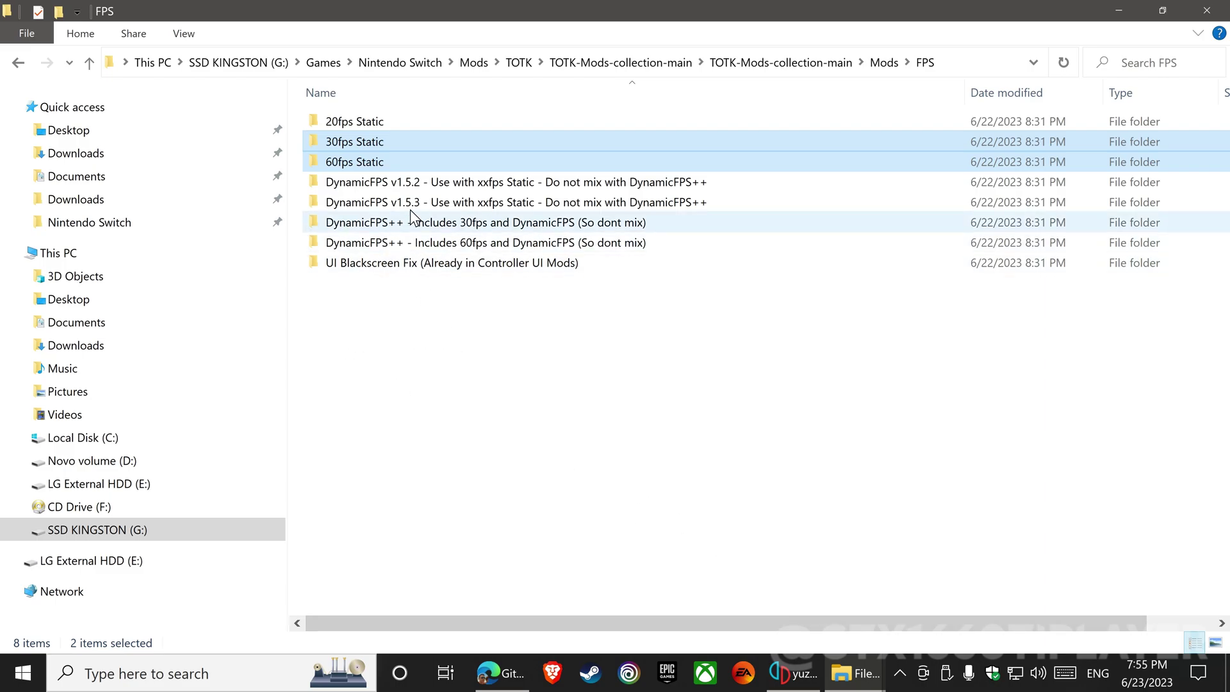
# Copy the DynamicFPS v1.5.3 folder and paste it into the game's mod folder
pyautogui.click(411, 204)
pyautogui.rightClick(413, 203)
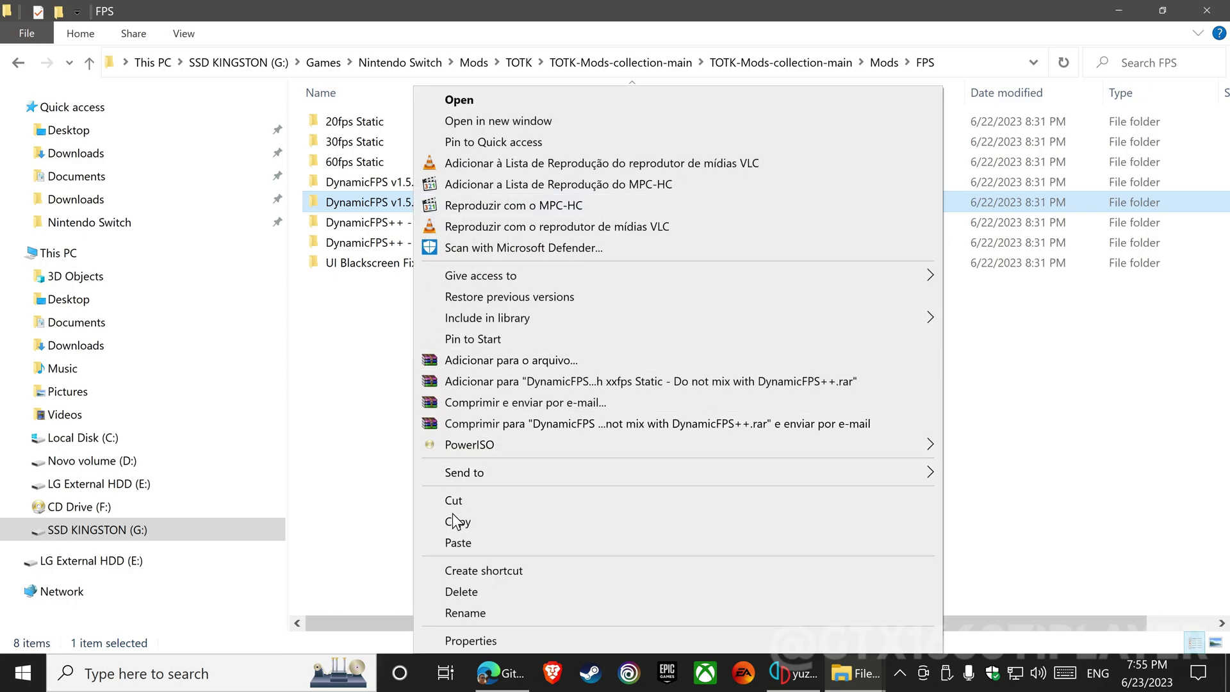
pyautogui.click(457, 521)
pyautogui.click(863, 673)
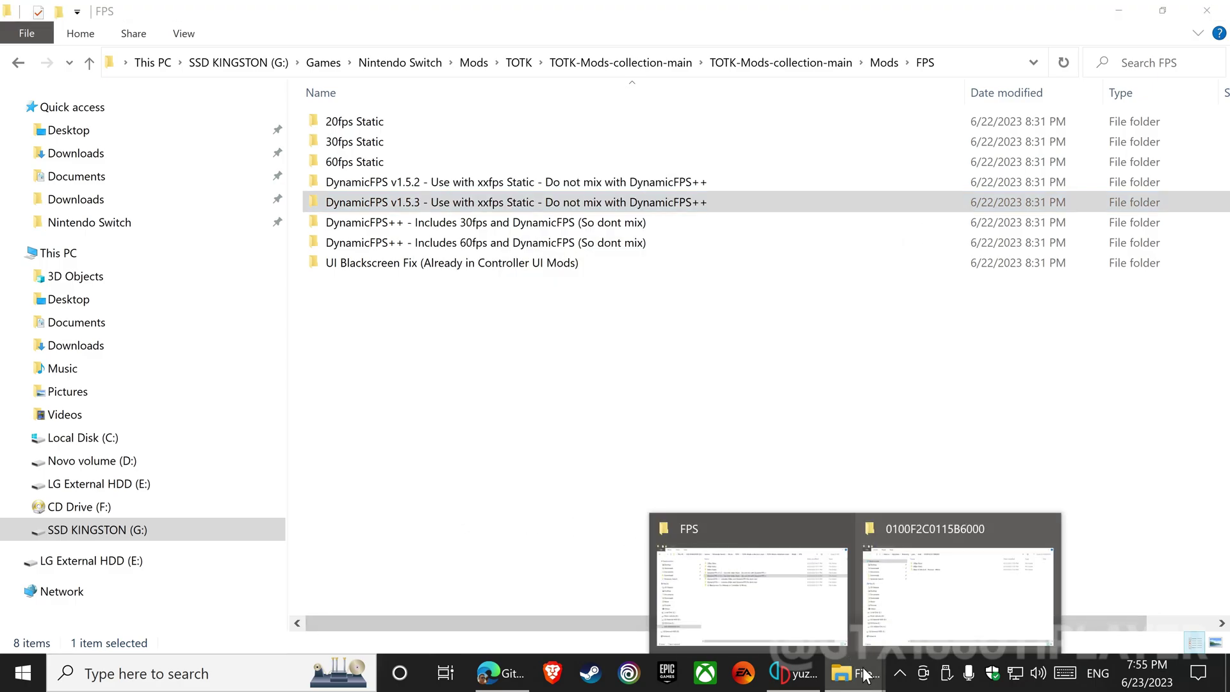
pyautogui.click(937, 611)
pyautogui.rightClick(398, 221)
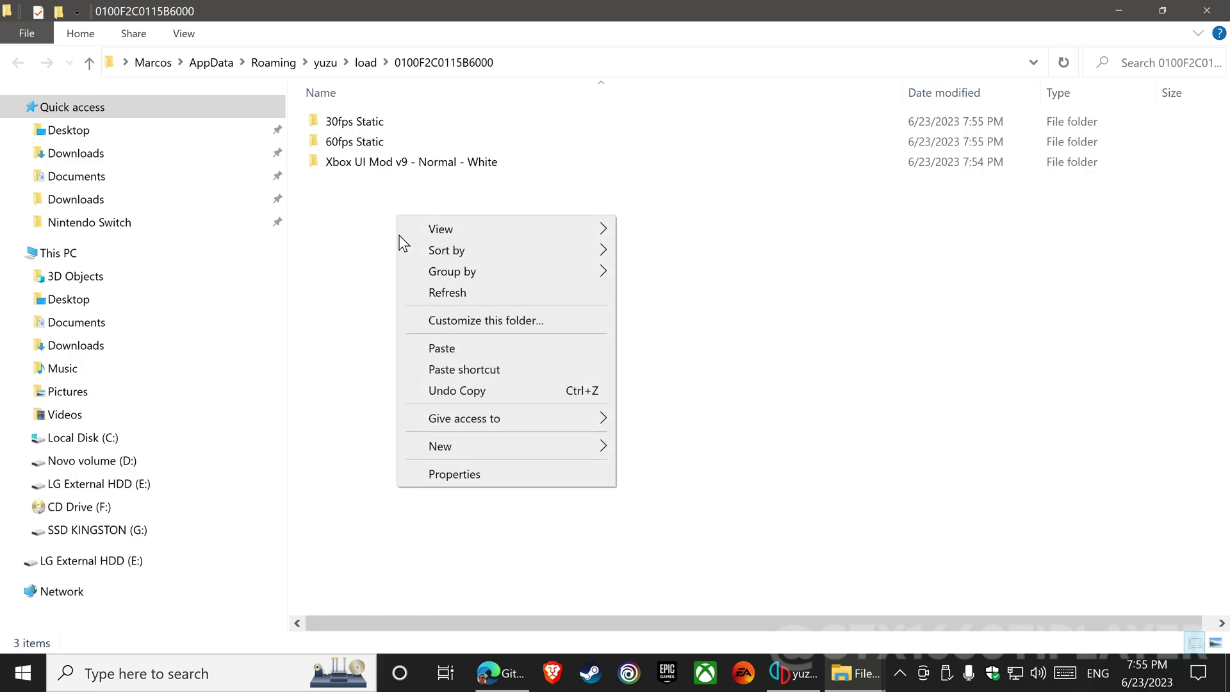
pyautogui.click(419, 350)
pyautogui.click(398, 302)
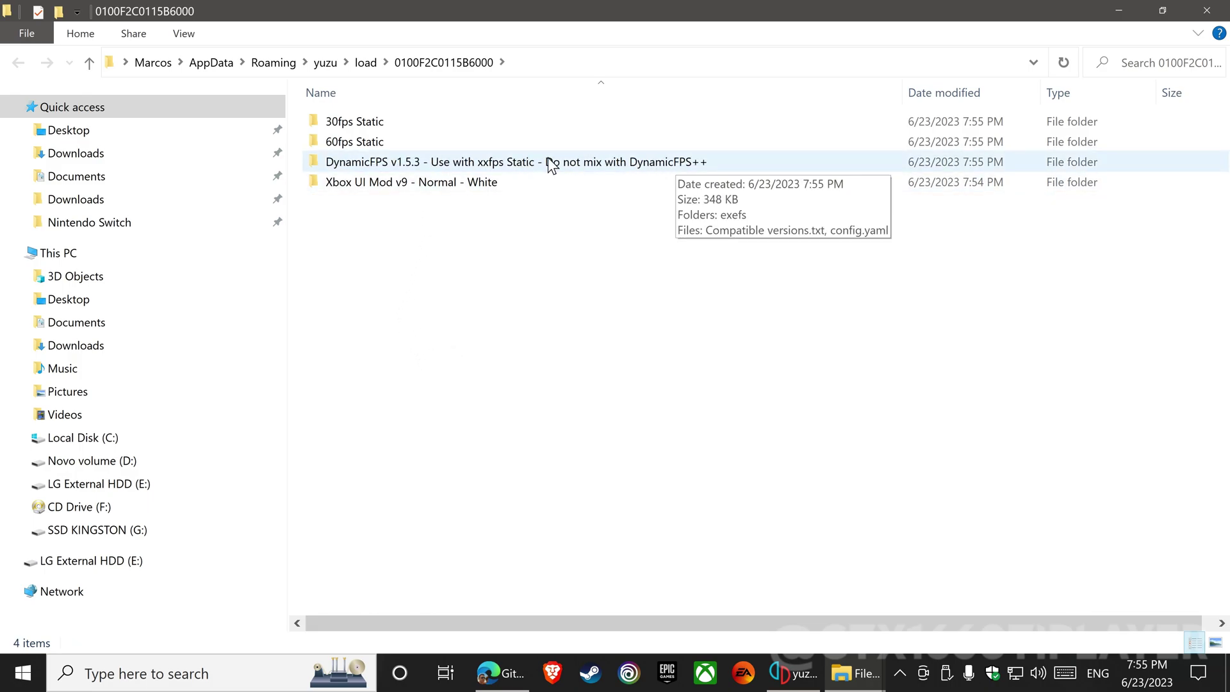
# Clear the FPS folder selection and check the mod folder's contents
pyautogui.click(851, 673)
pyautogui.click(809, 620)
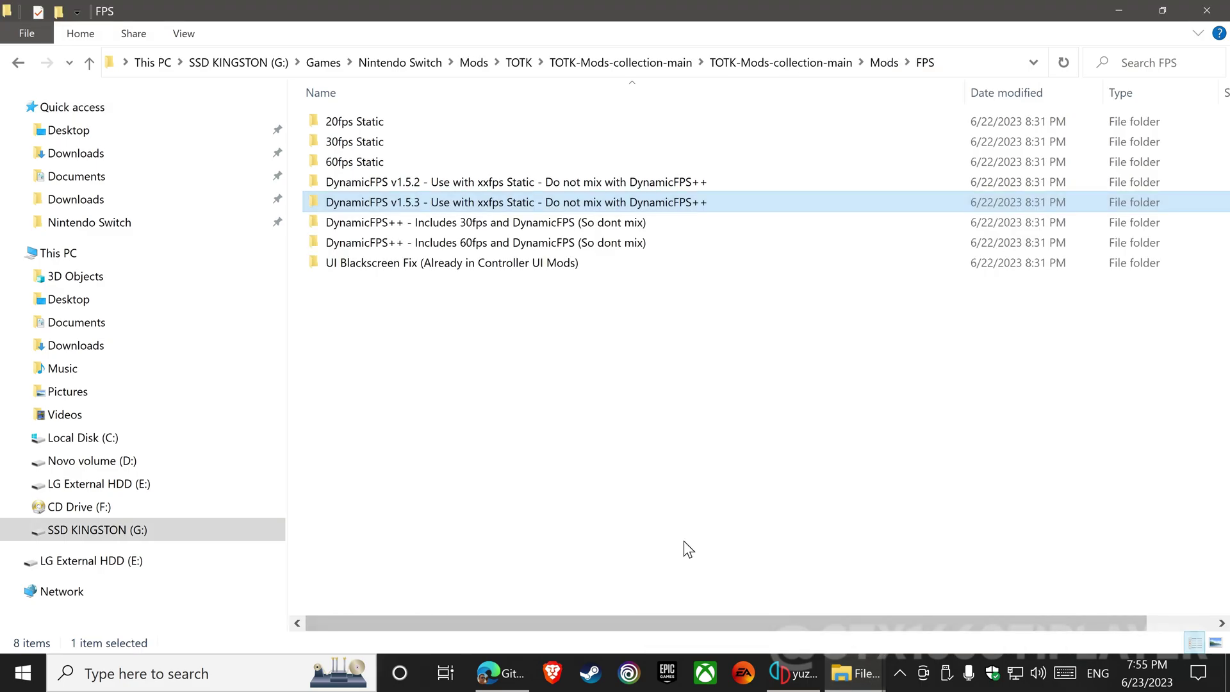
pyautogui.click(477, 380)
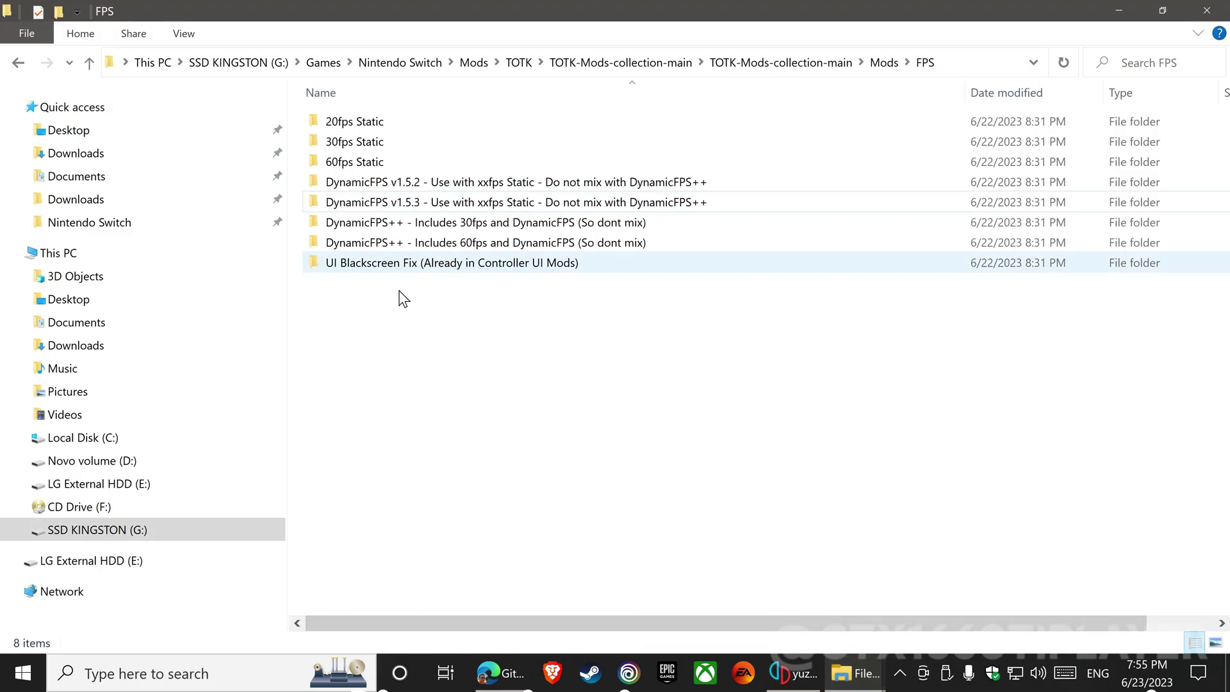
pyautogui.click(852, 673)
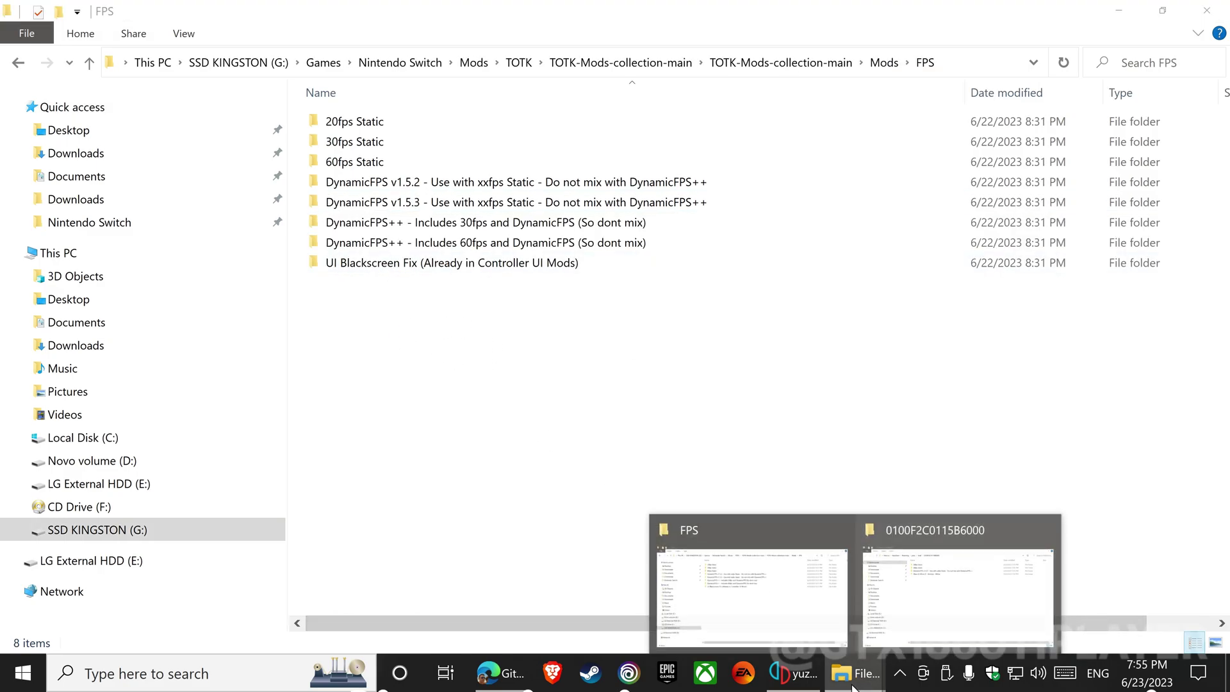
pyautogui.click(942, 618)
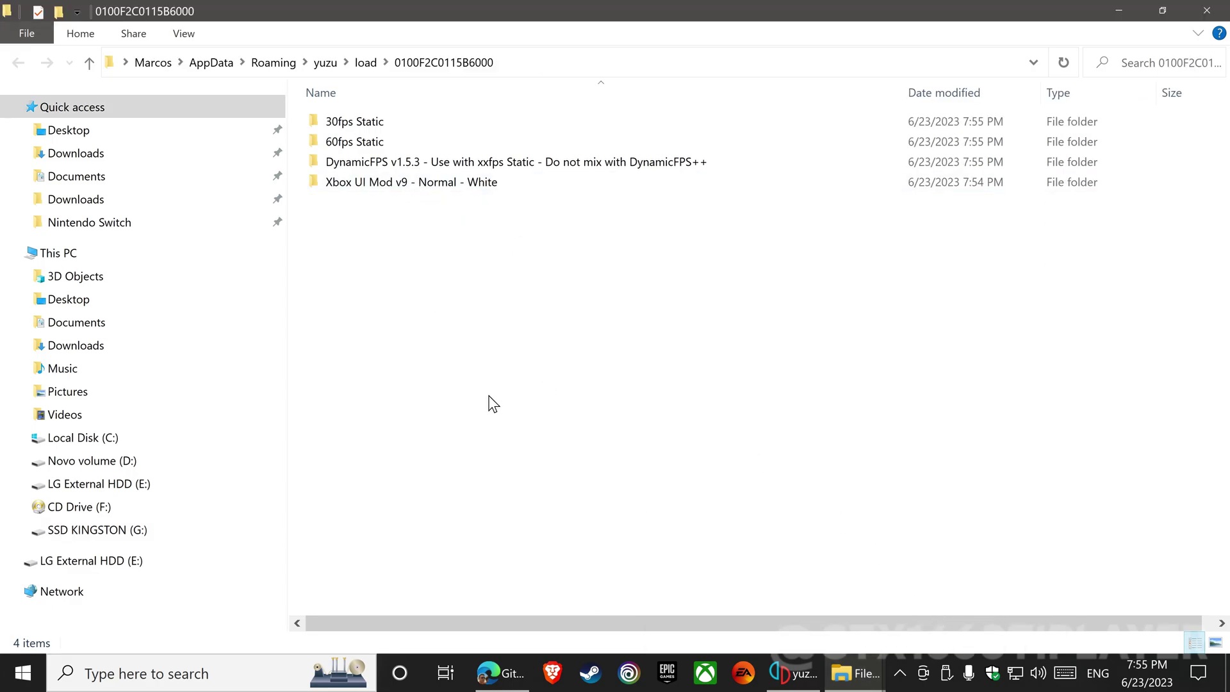
pyautogui.moveTo(854, 672)
pyautogui.click(802, 625)
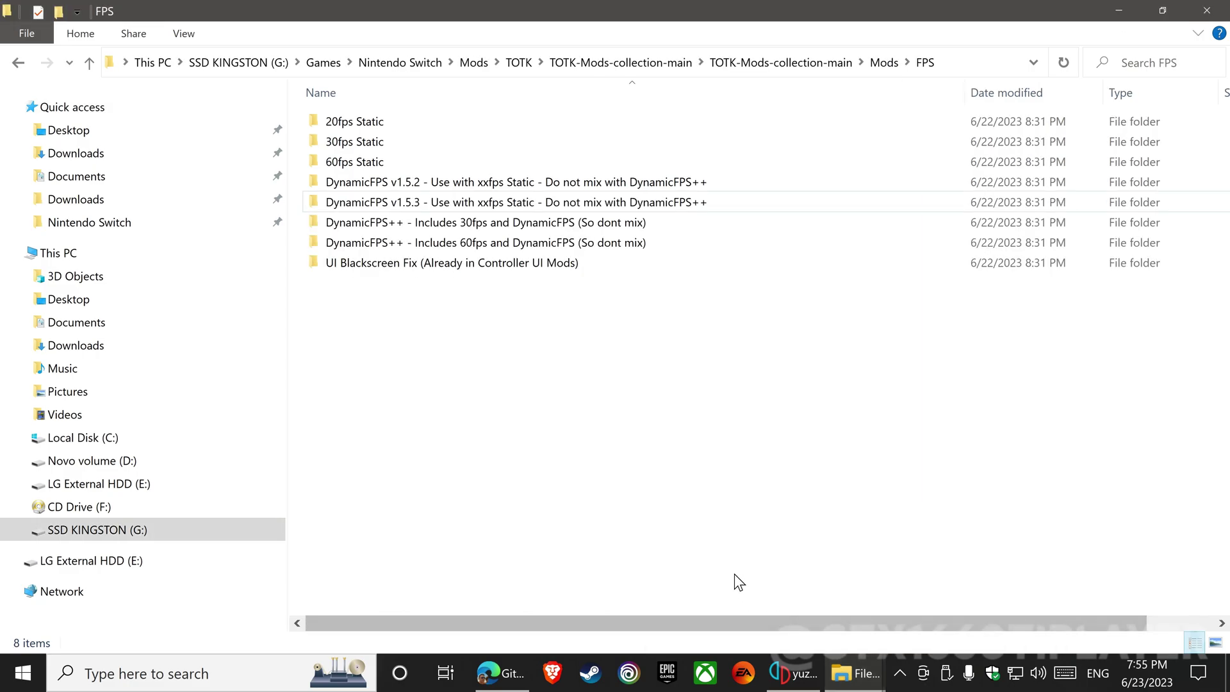
# In Graphics, select the anisotropic, camera, FSR, FXAA, LOD, Island Fix and three Shadows mods
pyautogui.click(882, 62)
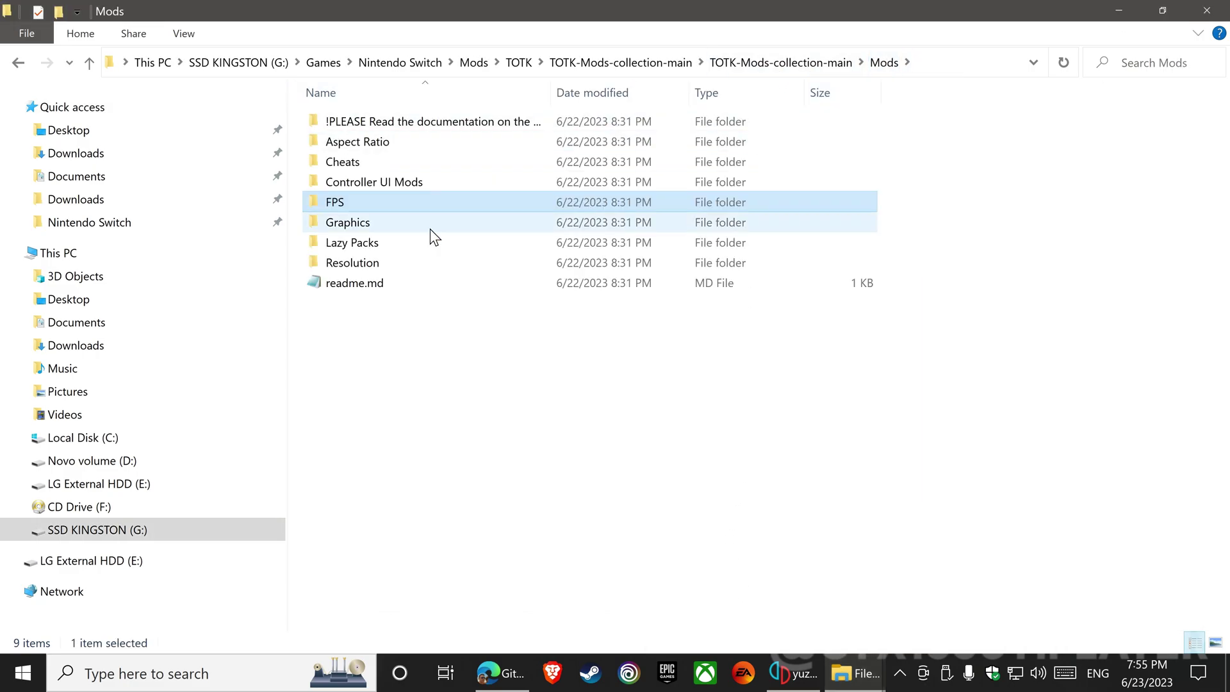
pyautogui.doubleClick(341, 228)
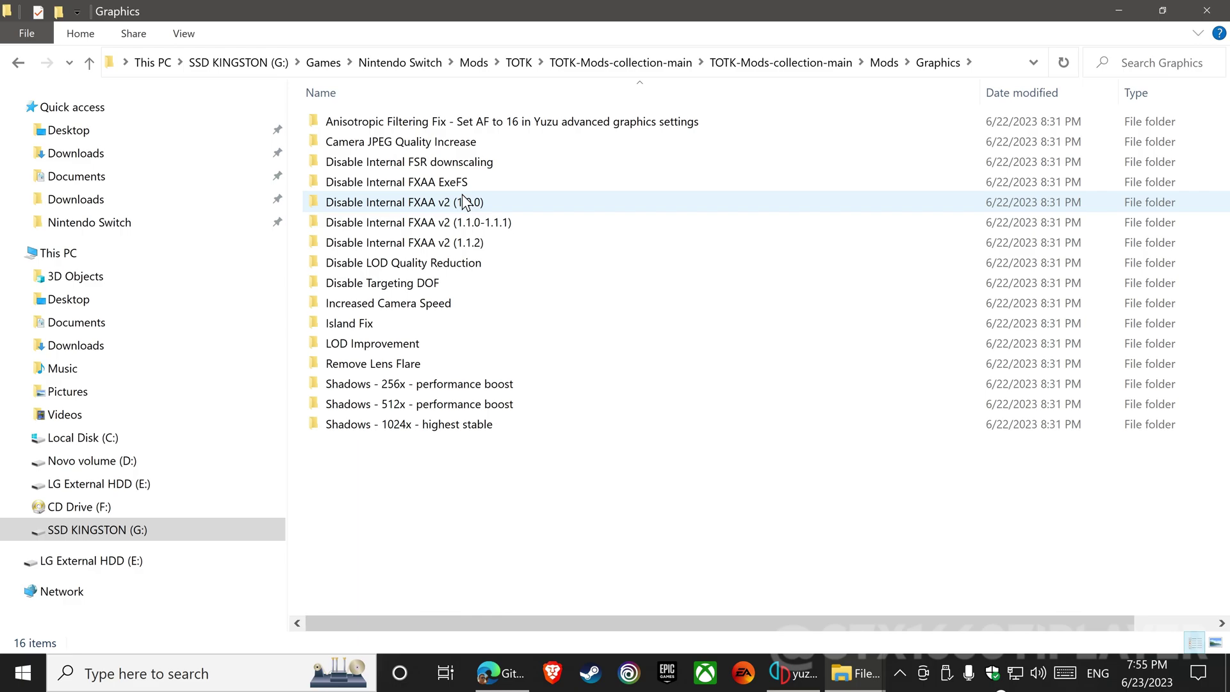
pyautogui.click(536, 126)
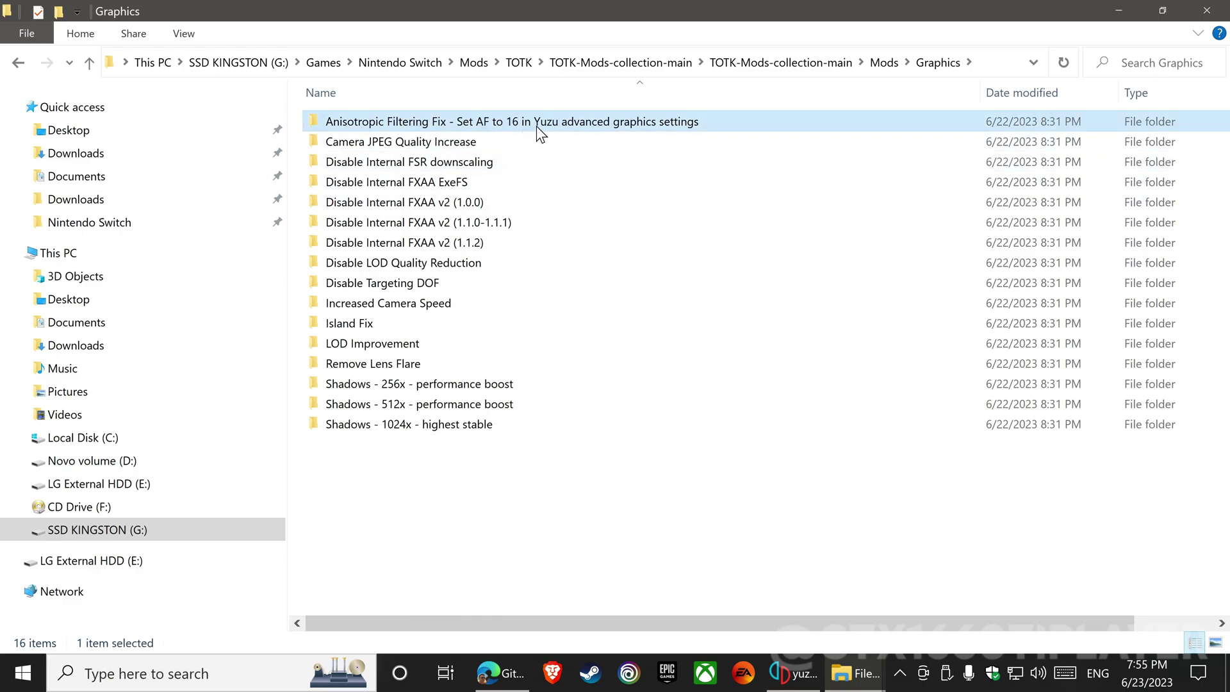
pyautogui.keyDown('ctrl'); pyautogui.click(462, 149); pyautogui.keyUp('ctrl')
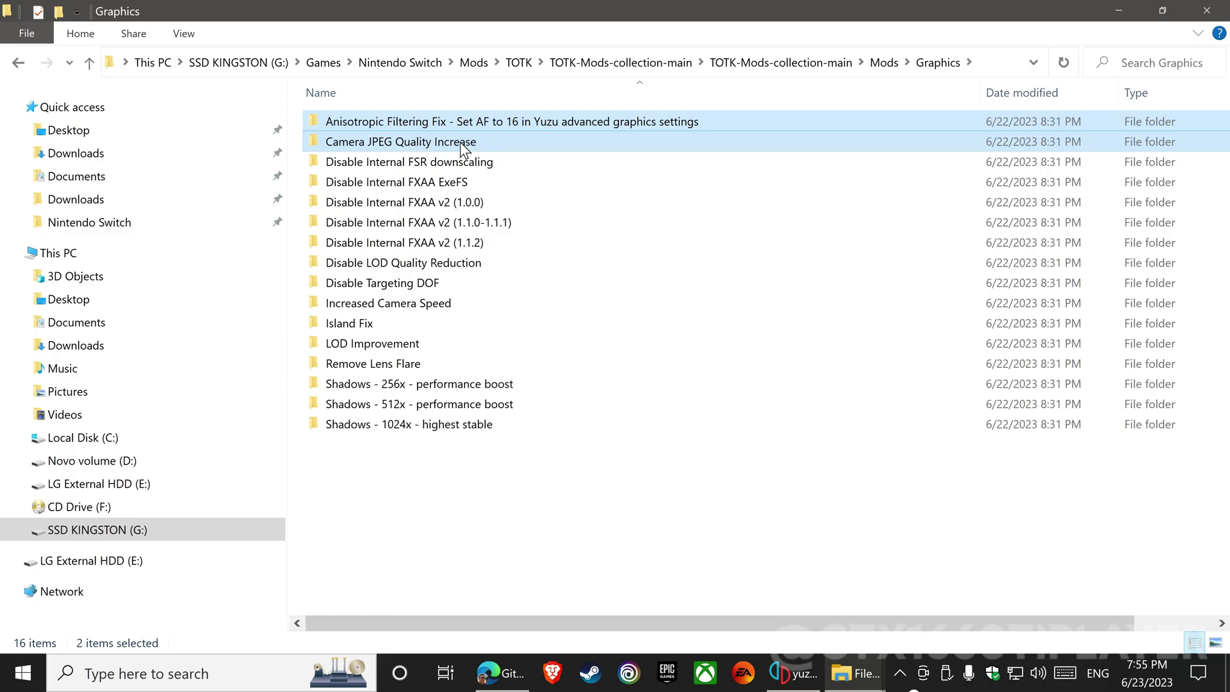
pyautogui.keyDown('ctrl'); pyautogui.click(466, 163); pyautogui.keyUp('ctrl')
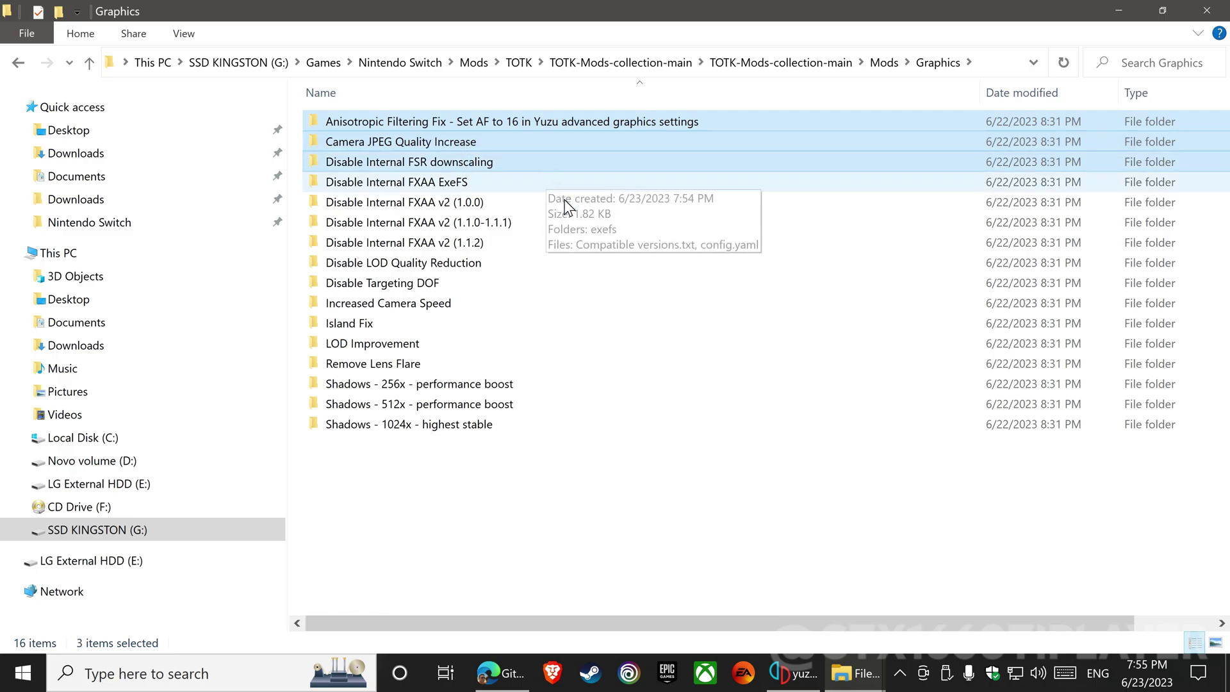
pyautogui.keyDown('ctrl'); pyautogui.click(485, 246); pyautogui.keyUp('ctrl')
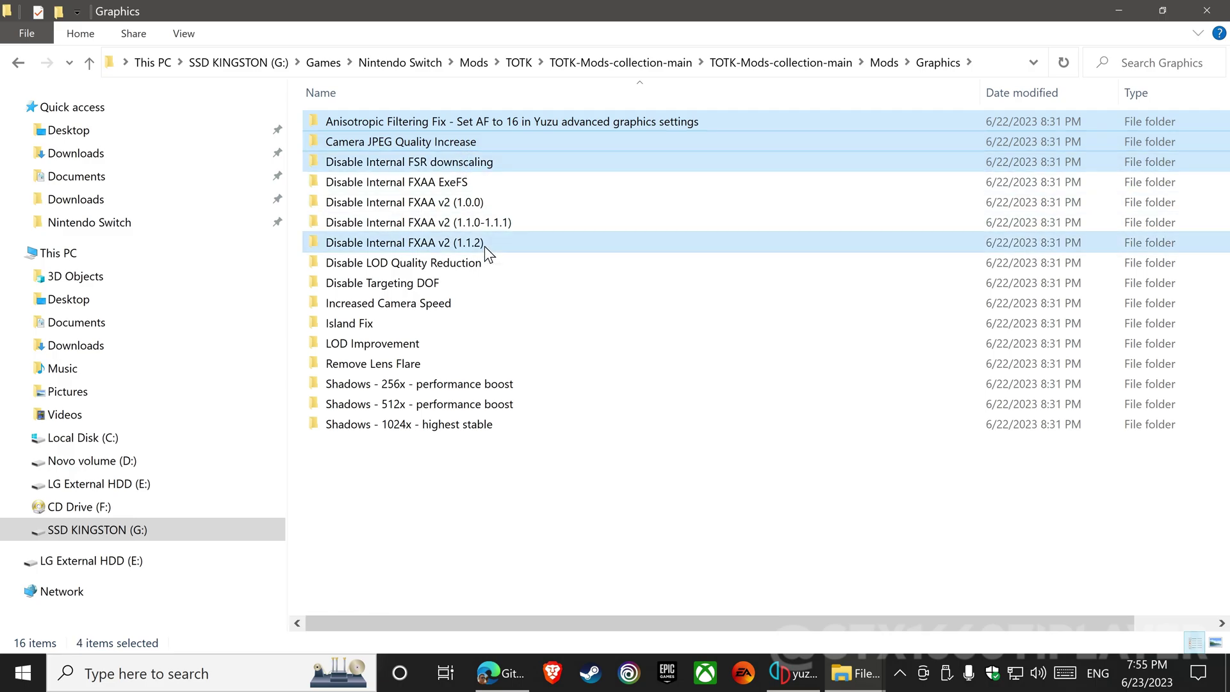
pyautogui.keyDown('ctrl'); pyautogui.click(481, 270); pyautogui.keyUp('ctrl')
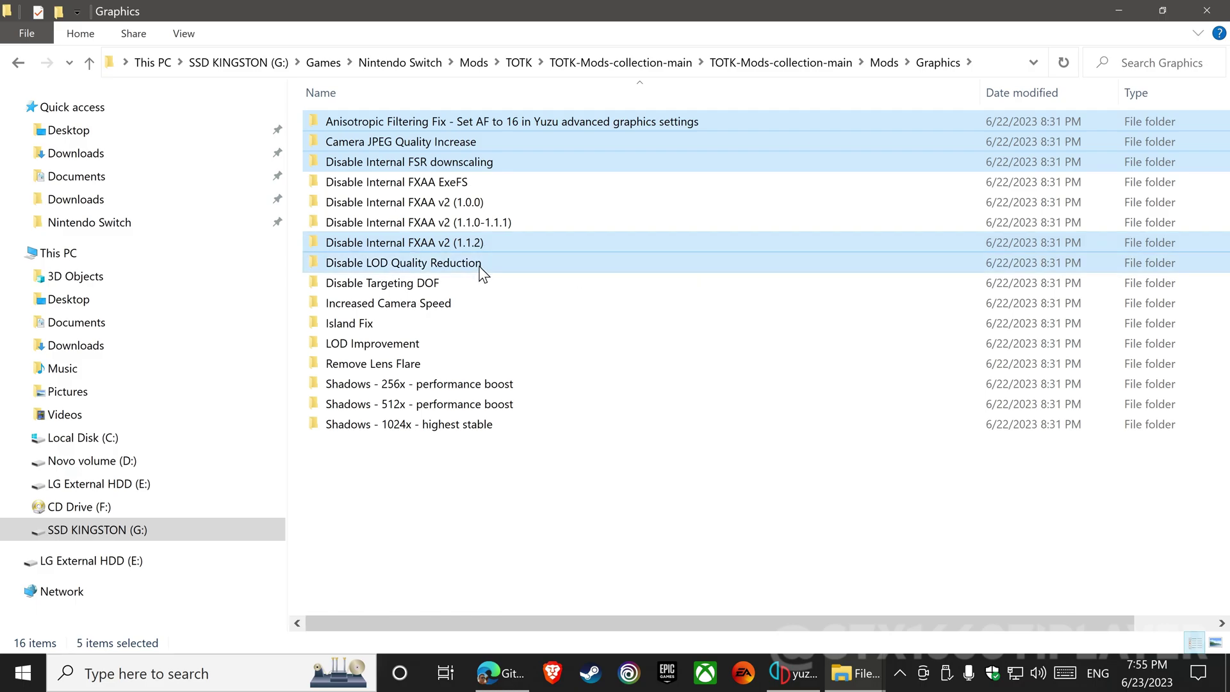
pyautogui.keyDown('ctrl'); pyautogui.click(470, 312); pyautogui.keyUp('ctrl')
pyautogui.keyDown('ctrl'); pyautogui.click(411, 323); pyautogui.keyUp('ctrl')
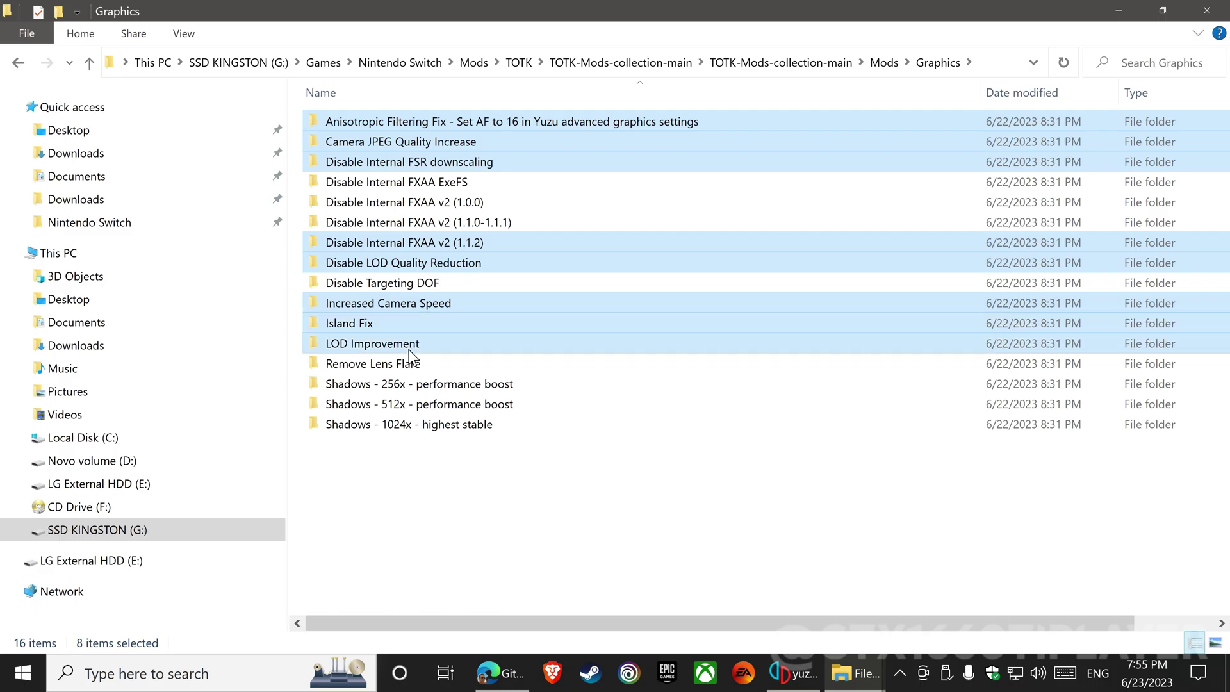
pyautogui.keyDown('ctrl'); pyautogui.click(456, 429); pyautogui.keyUp('ctrl')
pyautogui.keyDown('ctrl'); pyautogui.click(452, 404); pyautogui.keyUp('ctrl')
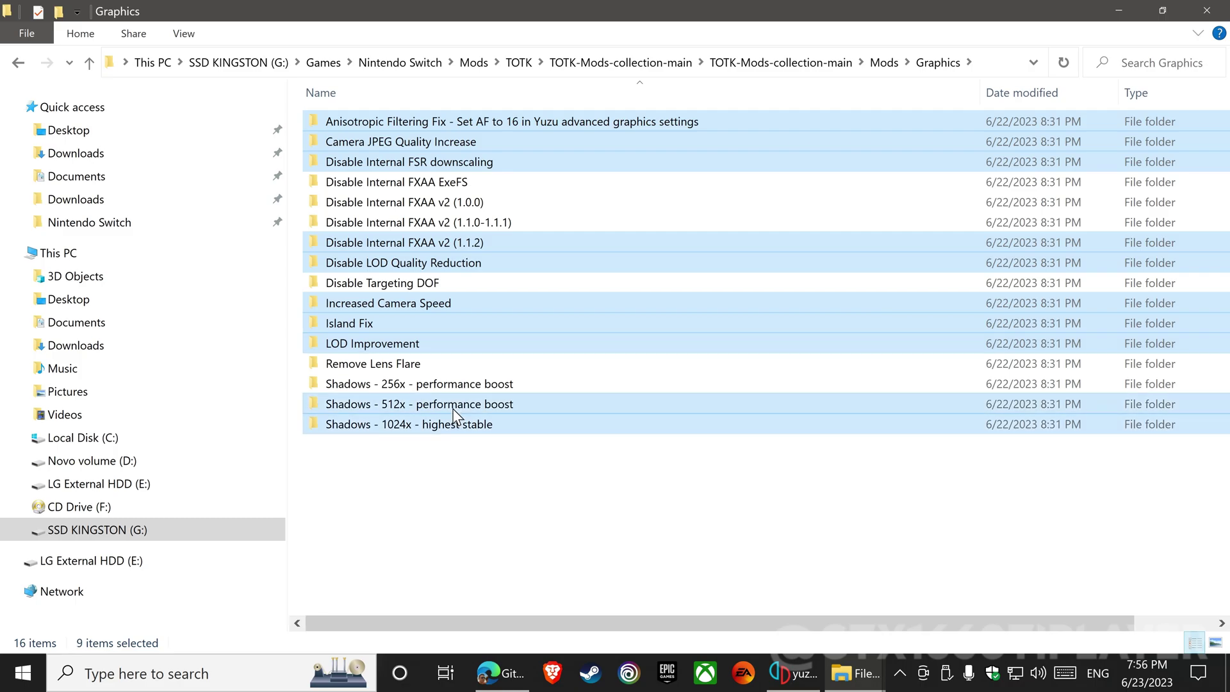
pyautogui.keyDown('ctrl'); pyautogui.click(451, 385); pyautogui.keyUp('ctrl')
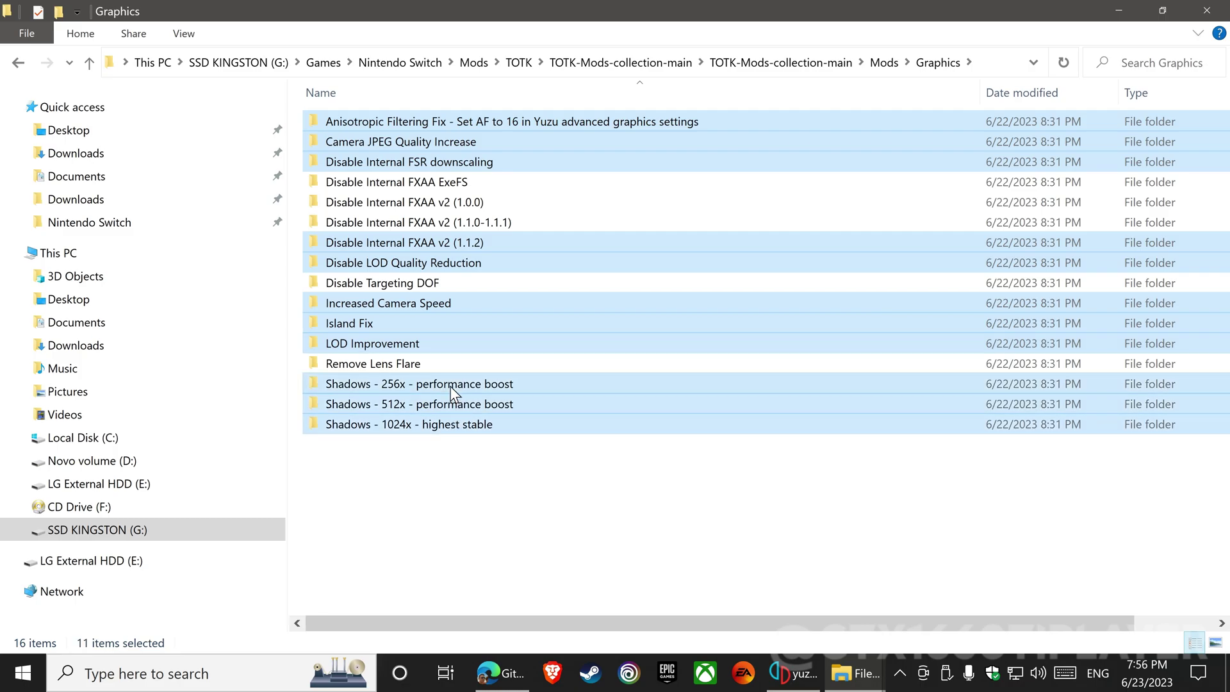
# Paste the selected Graphics mods into the game's load folder, then return to Mods
pyautogui.rightClick(450, 385)
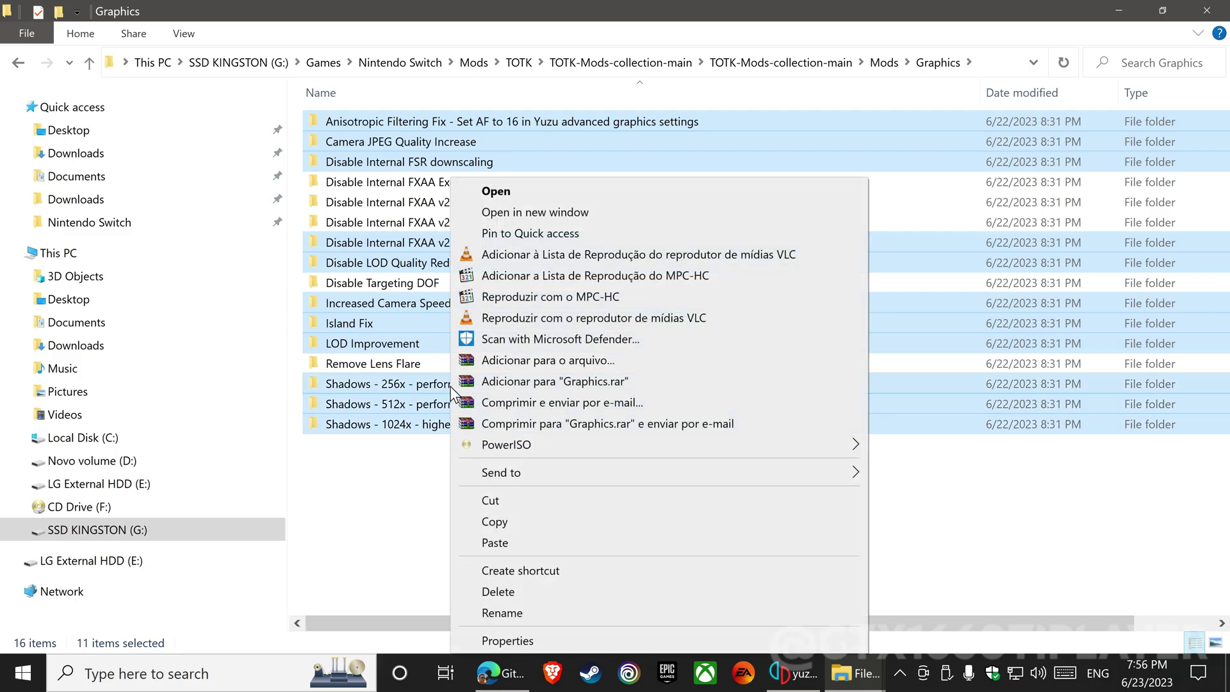
pyautogui.click(484, 522)
pyautogui.click(852, 675)
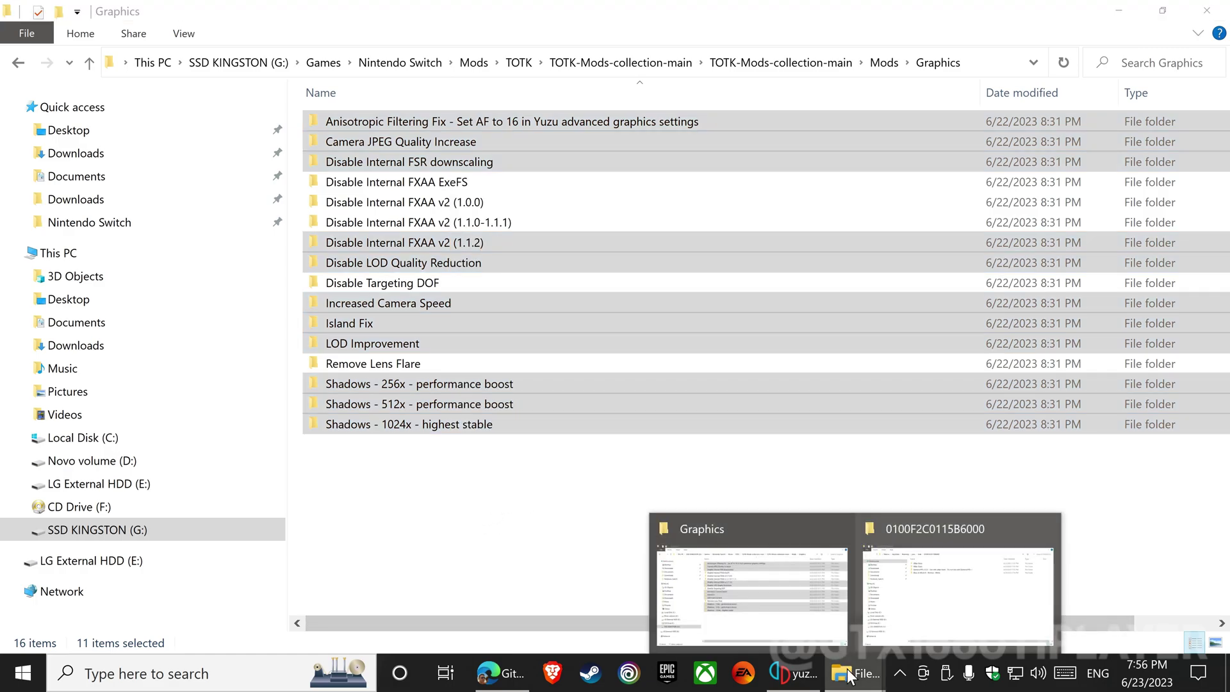
pyautogui.click(941, 626)
pyautogui.rightClick(390, 270)
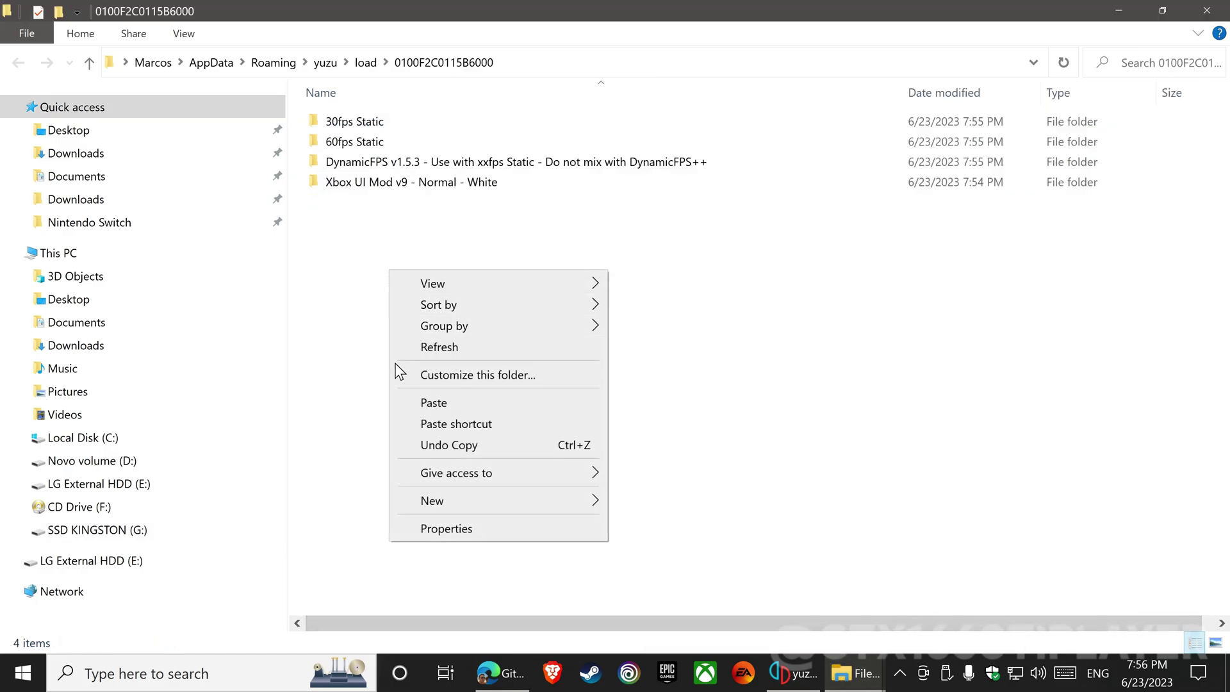
pyautogui.click(405, 410)
pyautogui.click(470, 516)
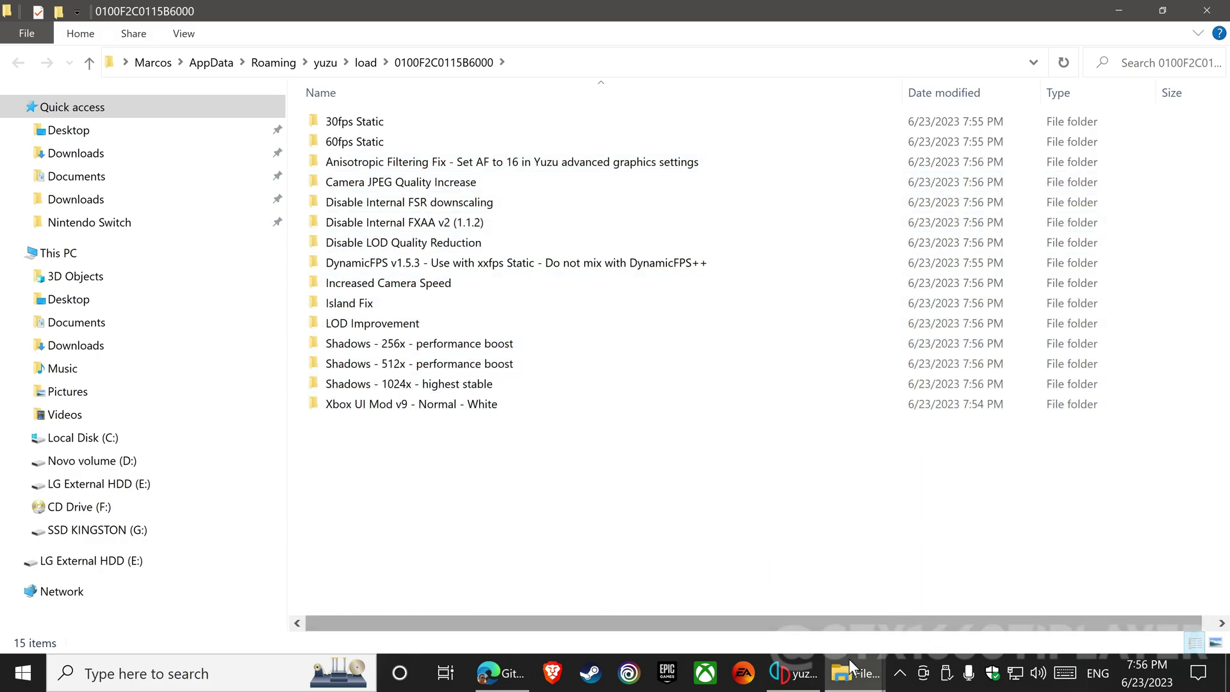
pyautogui.click(858, 676)
pyautogui.click(805, 634)
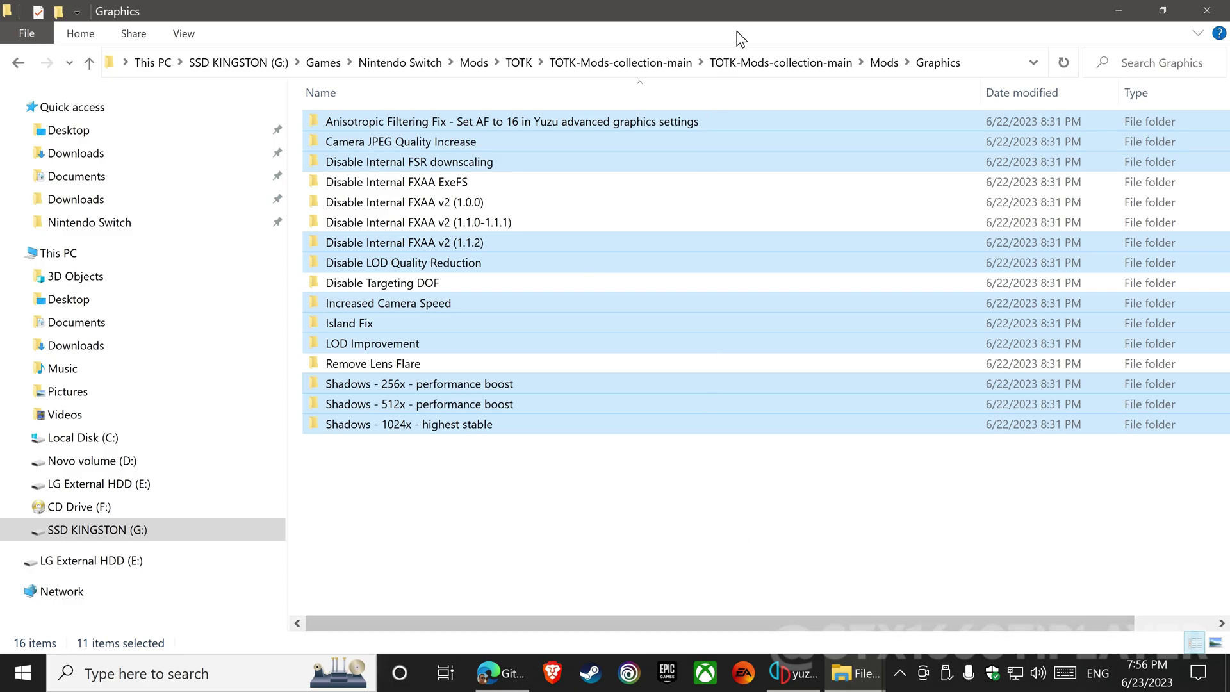
pyautogui.click(883, 62)
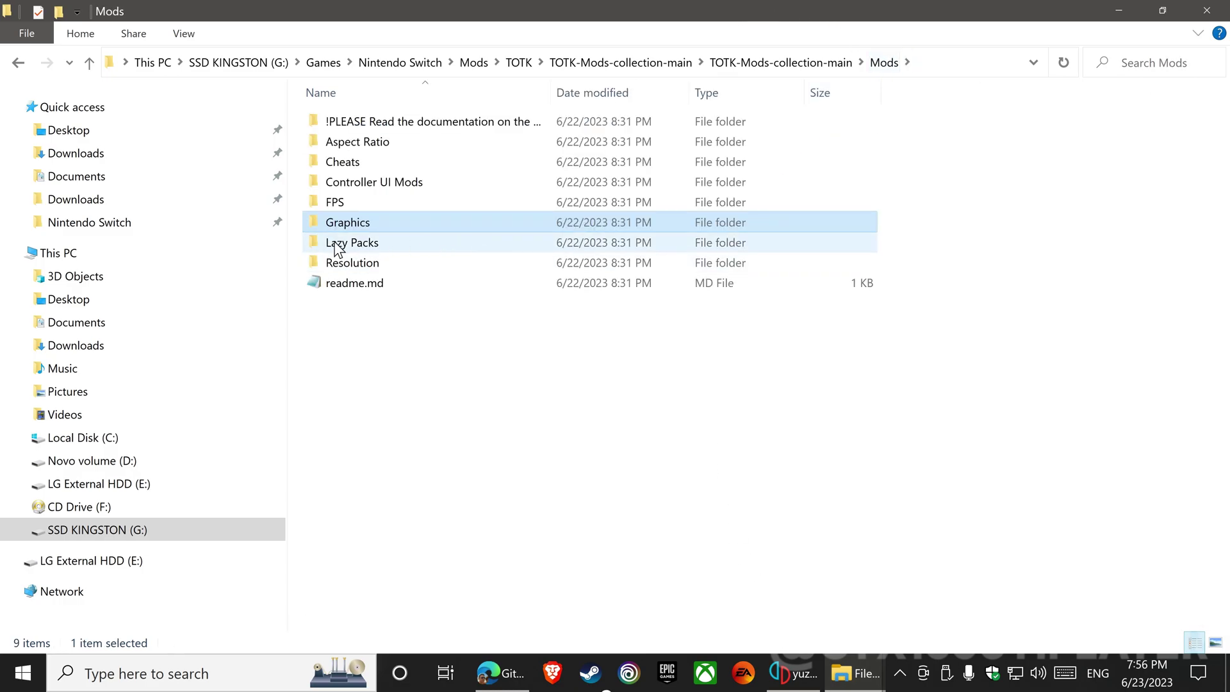
# In the Resolution folder, copy the Chuck's 1080p mod folder
pyautogui.doubleClick(352, 263)
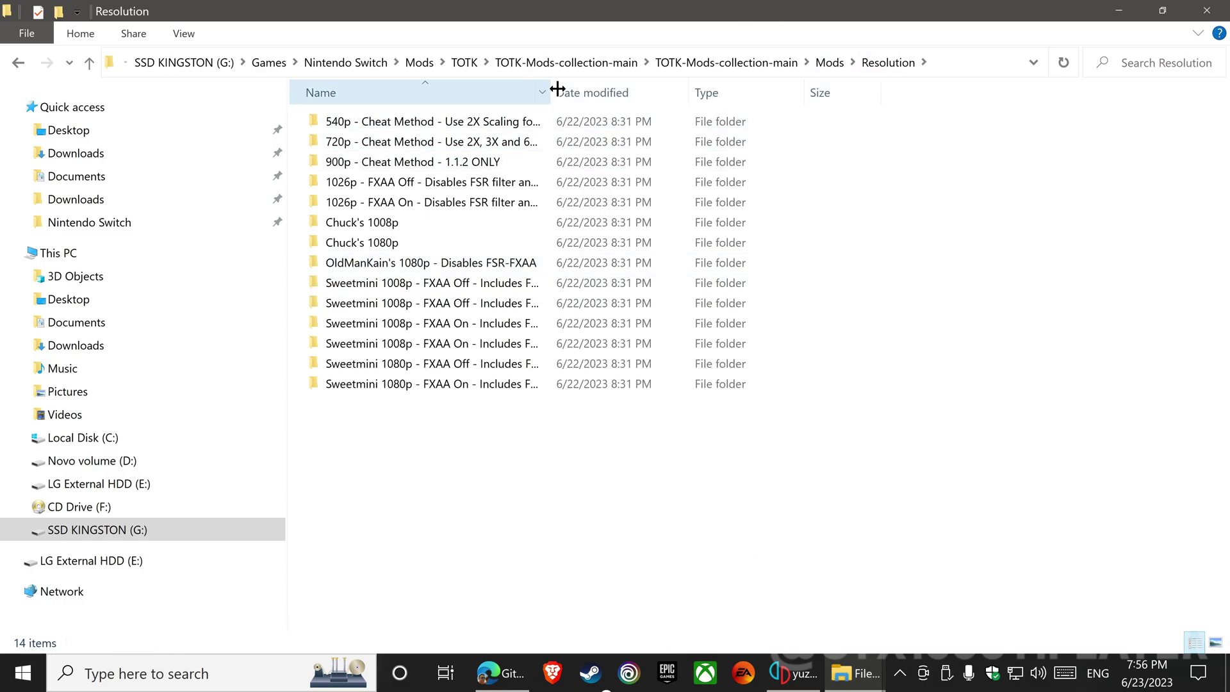
pyautogui.moveTo(558, 89); pyautogui.dragTo(854, 90)
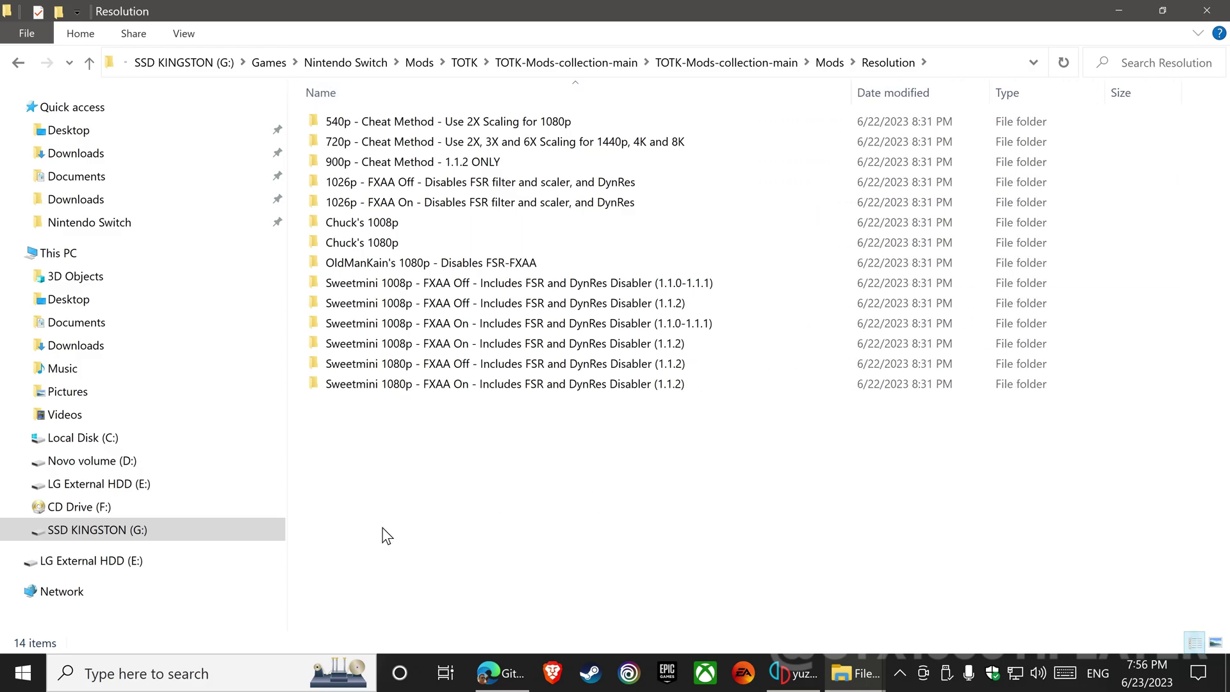
pyautogui.click(380, 248)
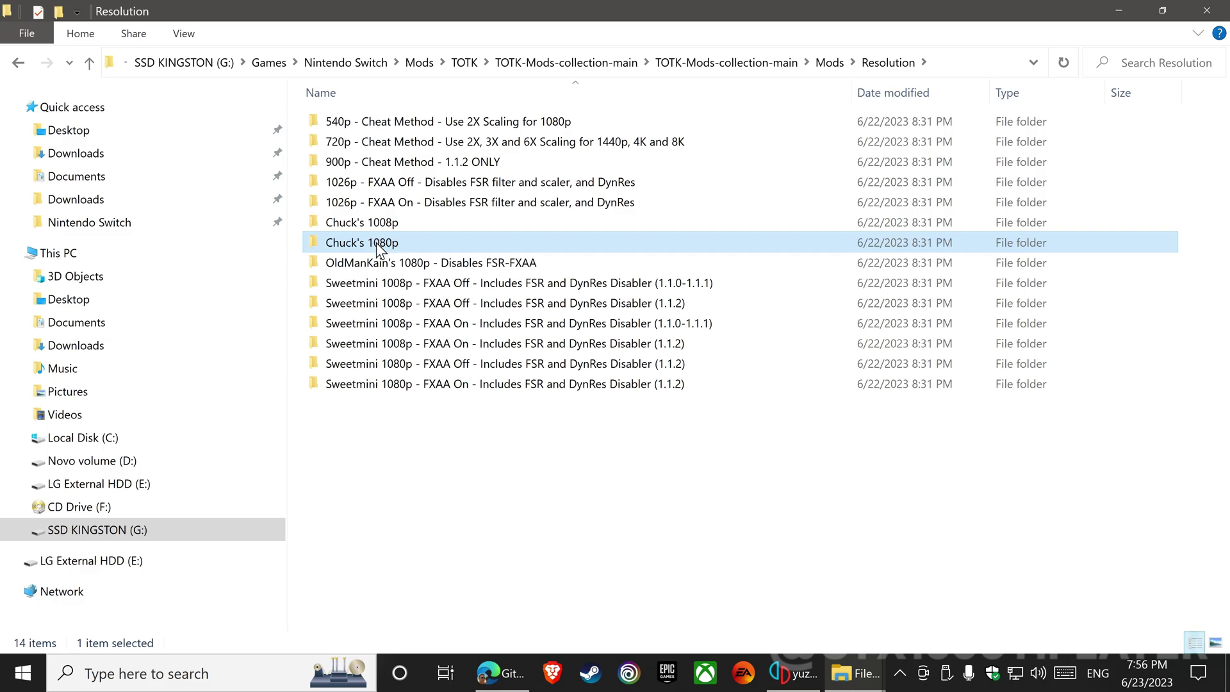
pyautogui.rightClick(376, 244)
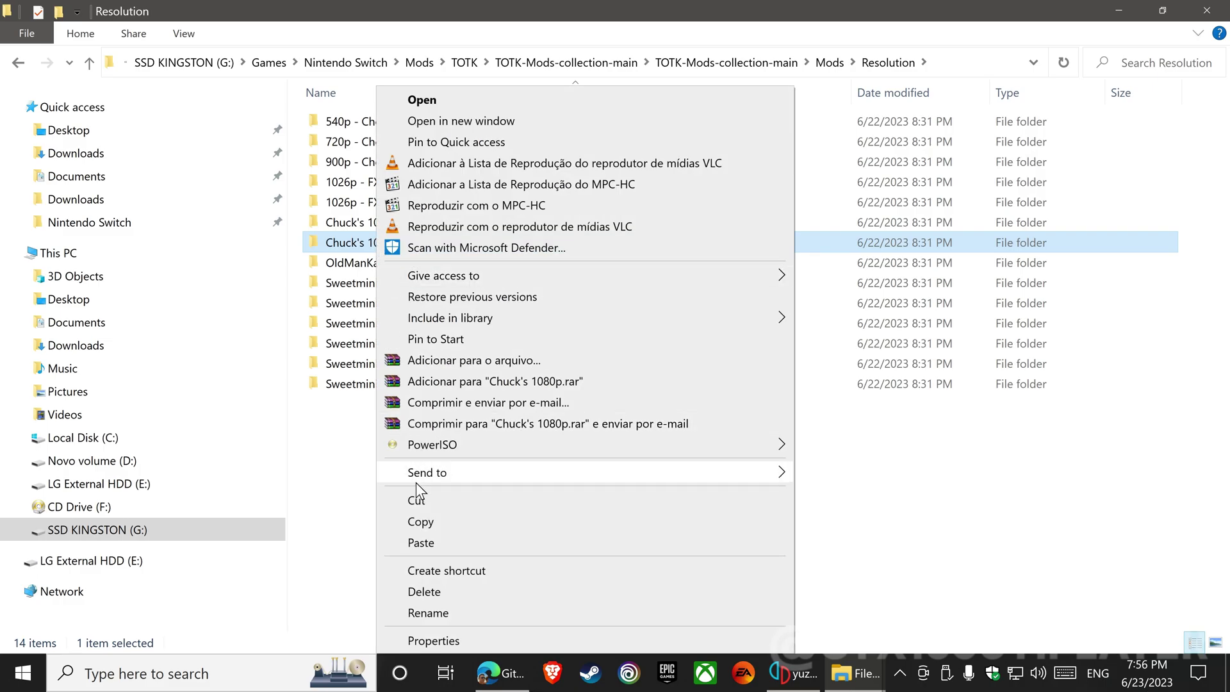
pyautogui.click(421, 522)
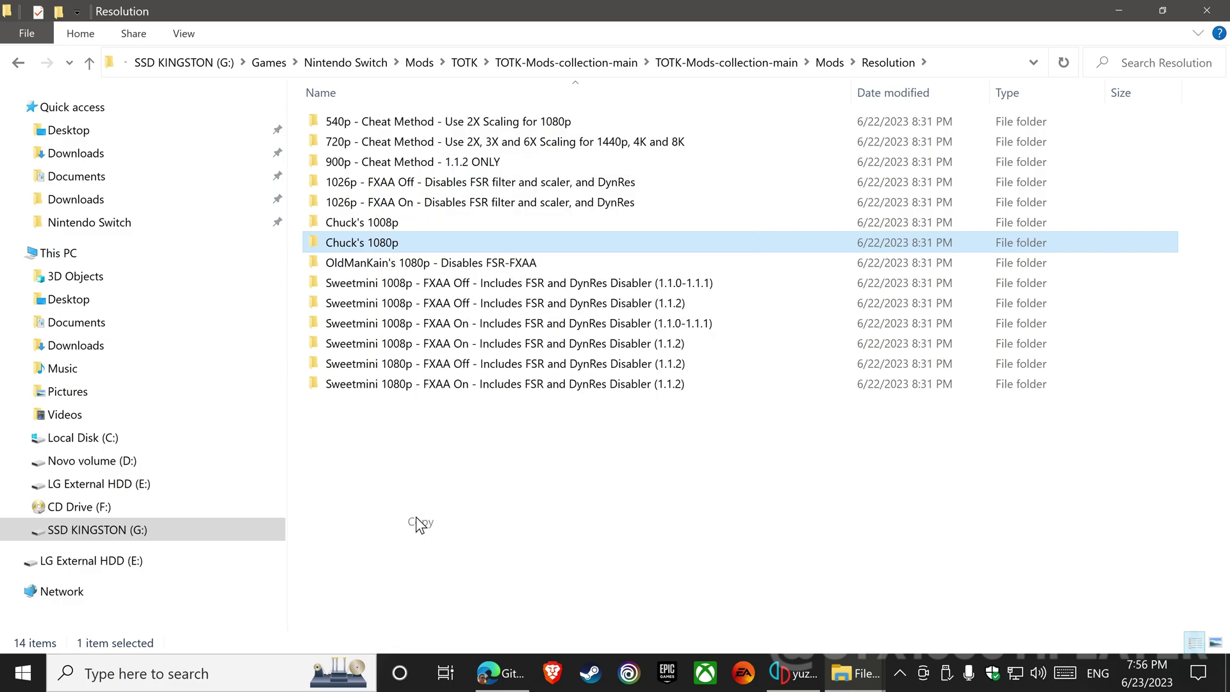
pyautogui.click(429, 480)
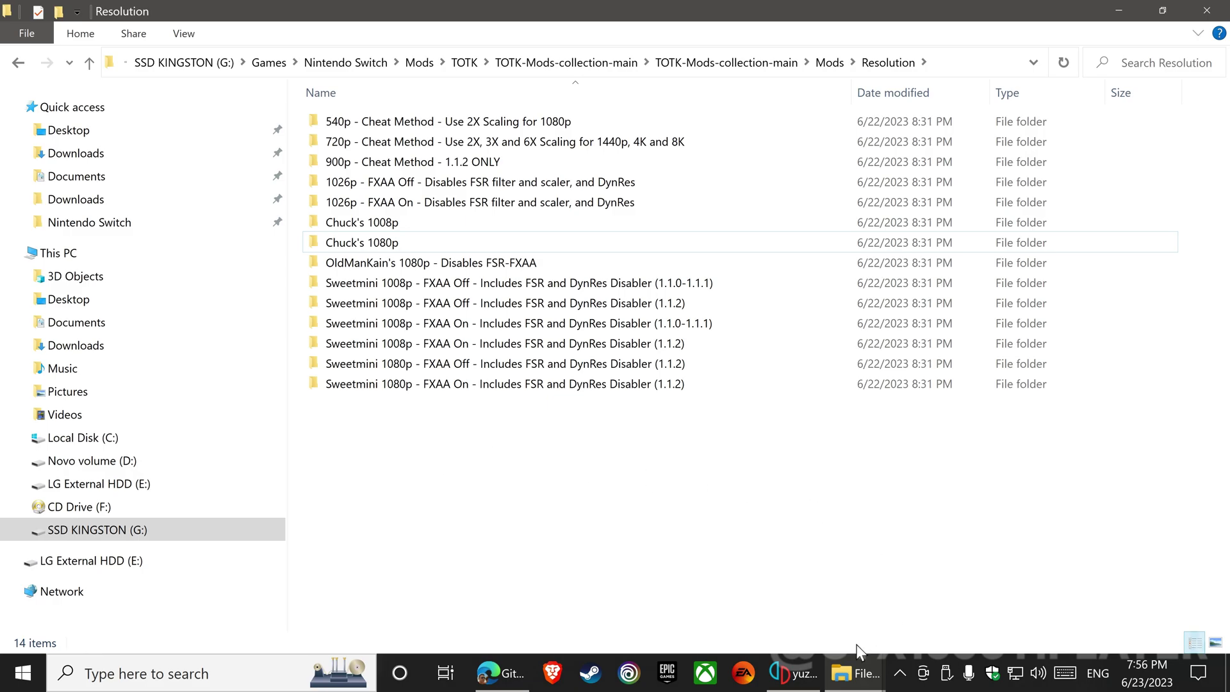
# Paste Chuck's 1080p into the 0100F2C0115B6000 load folder
pyautogui.moveTo(854, 673)
pyautogui.click(970, 620)
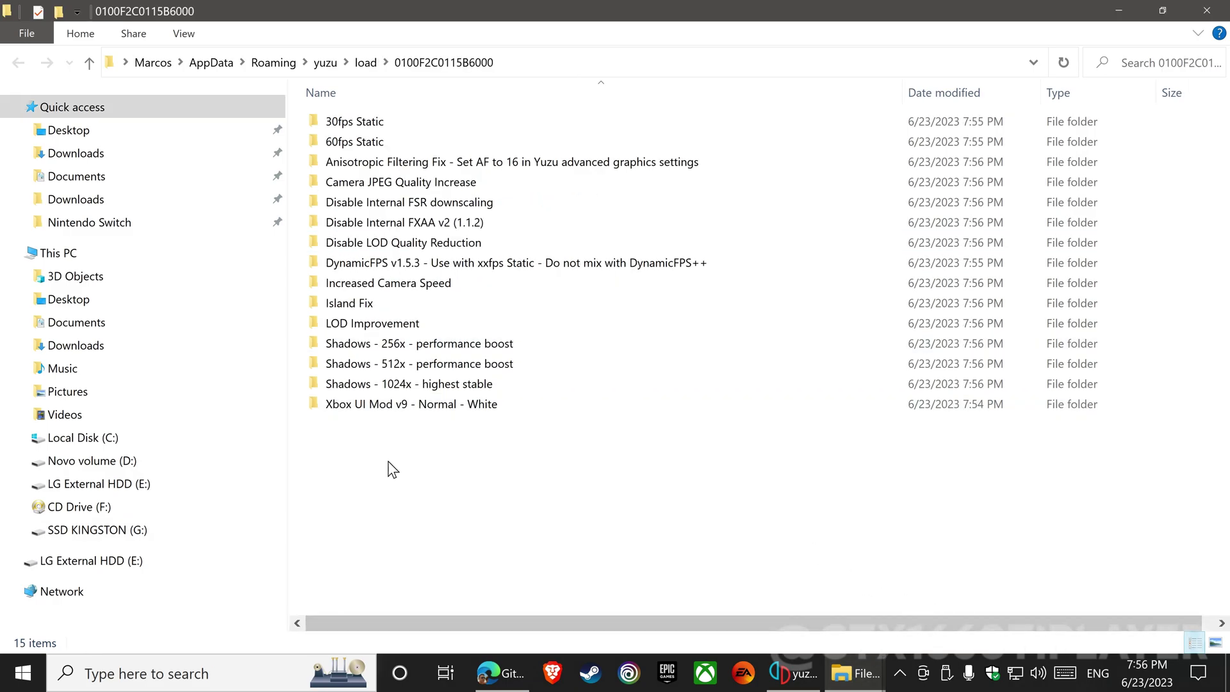
pyautogui.rightClick(376, 473)
pyautogui.click(413, 332)
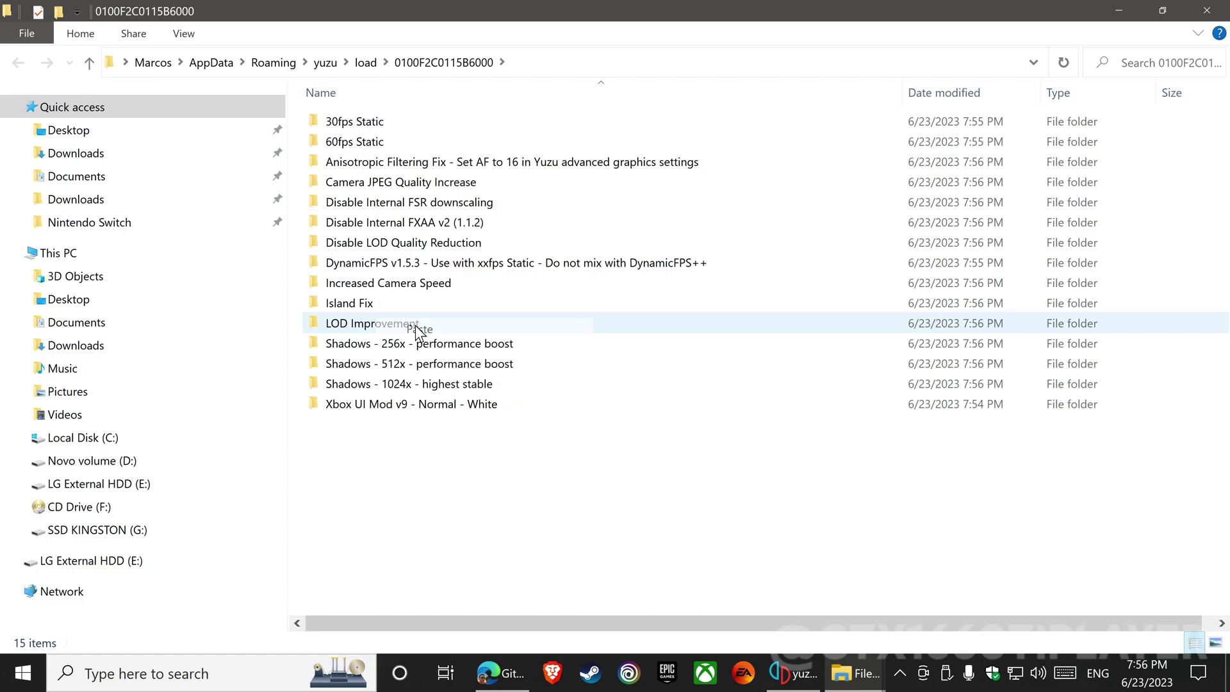
pyautogui.click(442, 535)
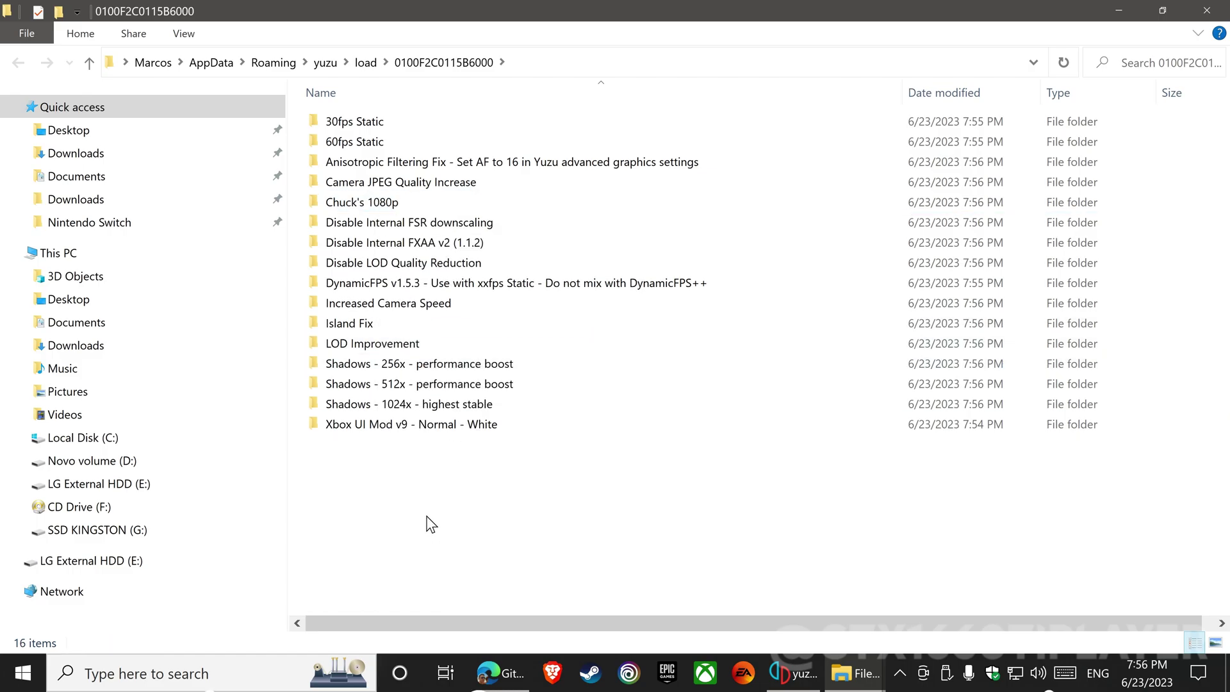
# Return the Resolution window to Mods and minimize Explorer to show yuzu's game list
pyautogui.click(859, 678)
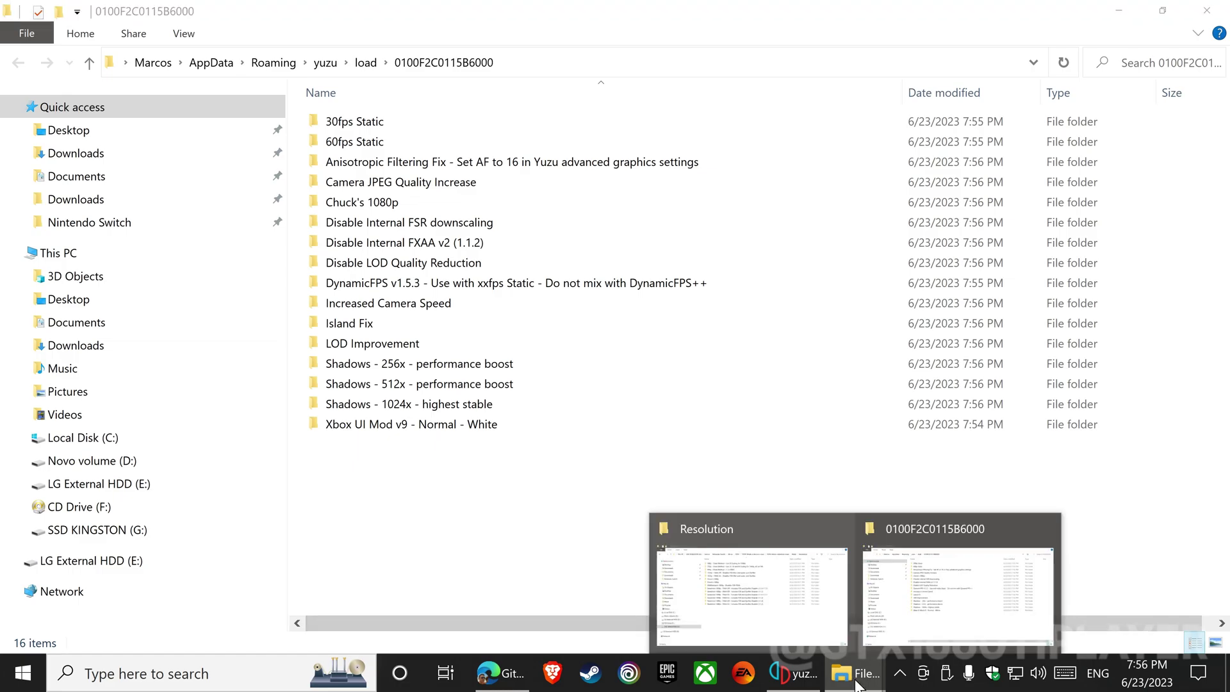
pyautogui.click(786, 637)
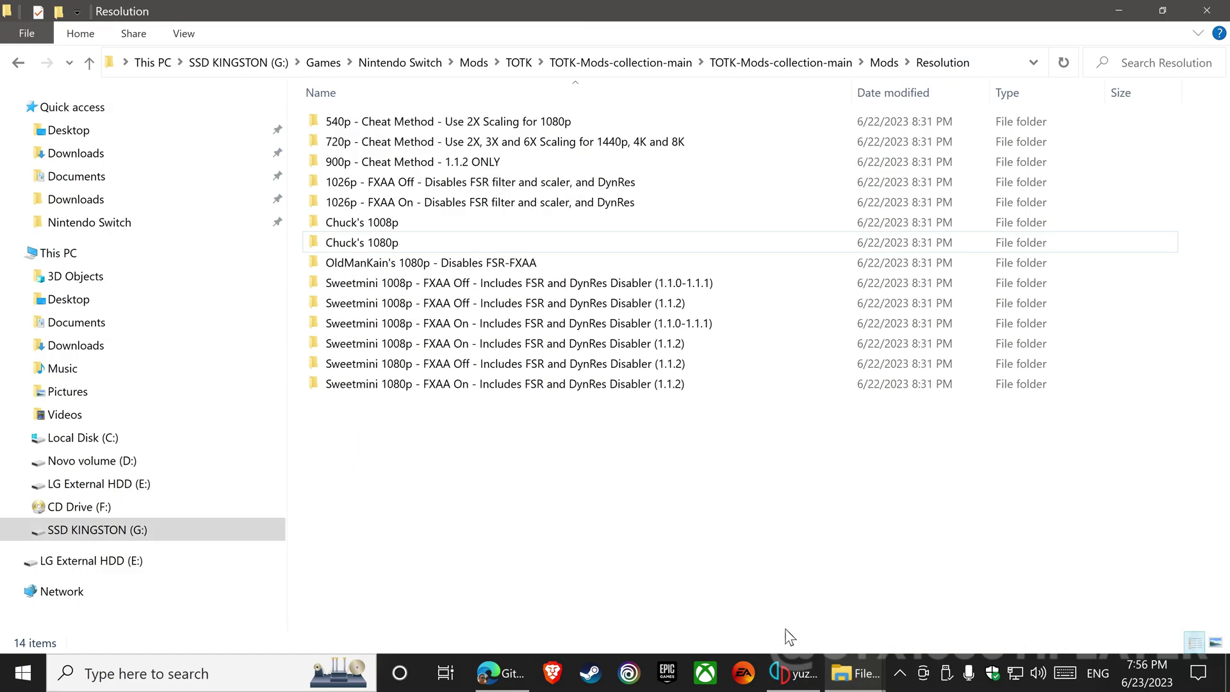
pyautogui.click(885, 61)
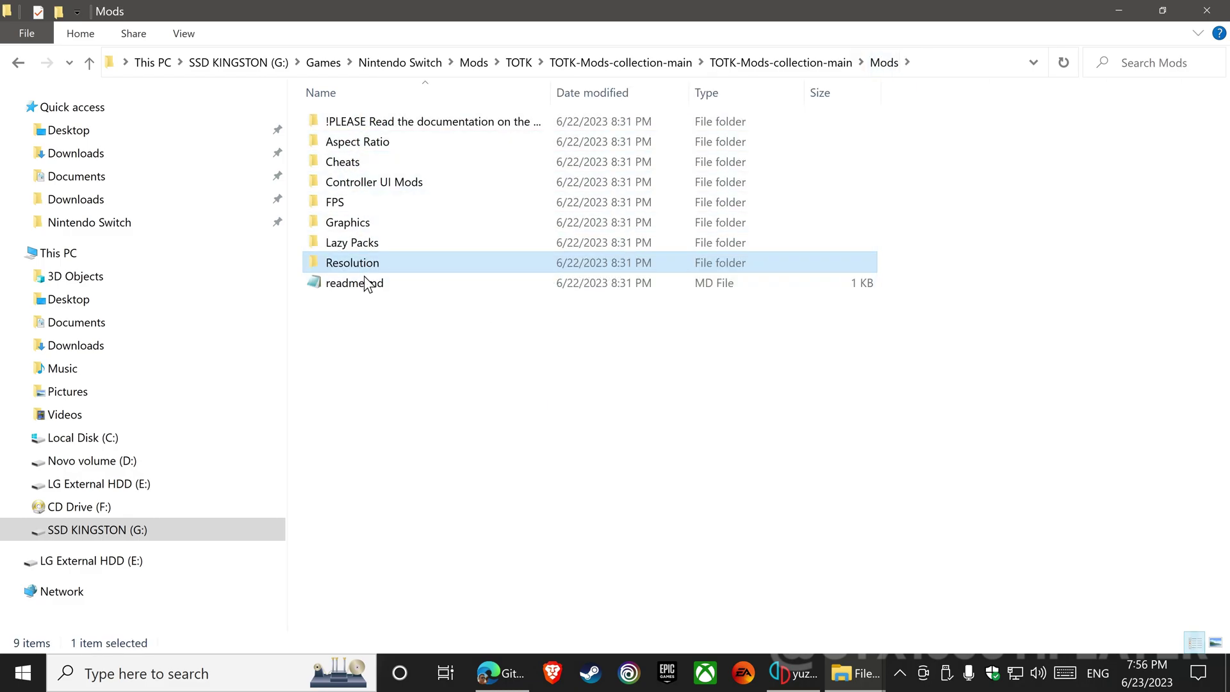
pyautogui.click(793, 673)
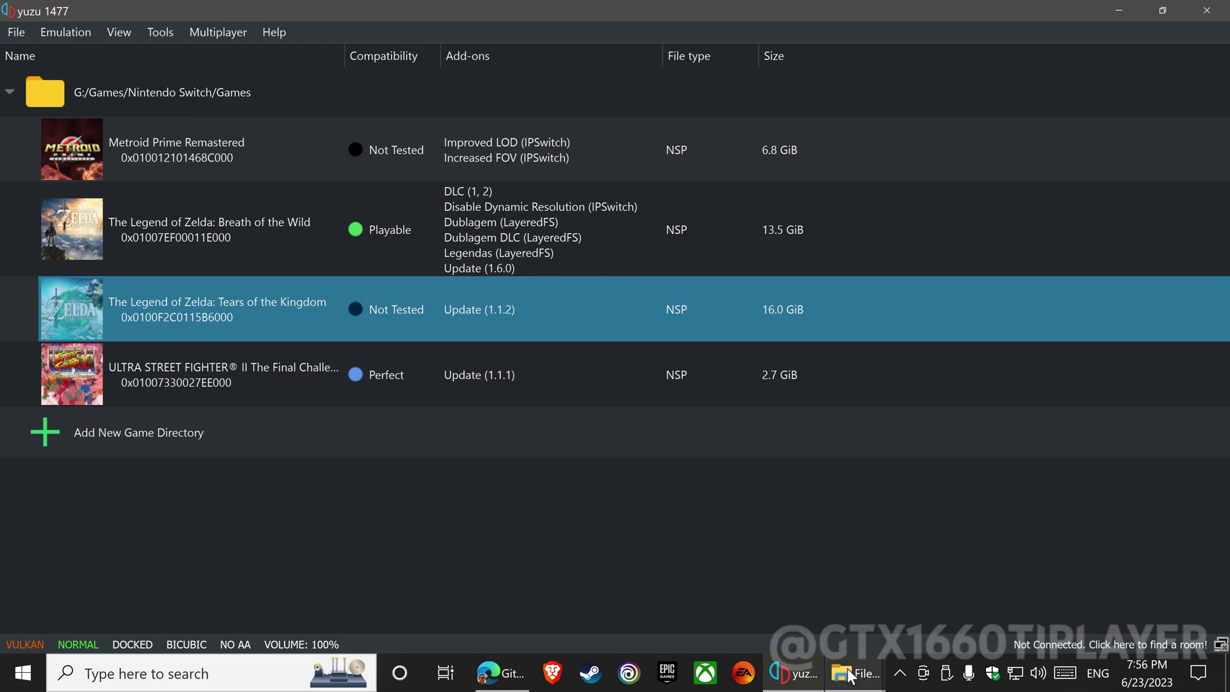
pyautogui.moveTo(854, 673)
pyautogui.click(944, 623)
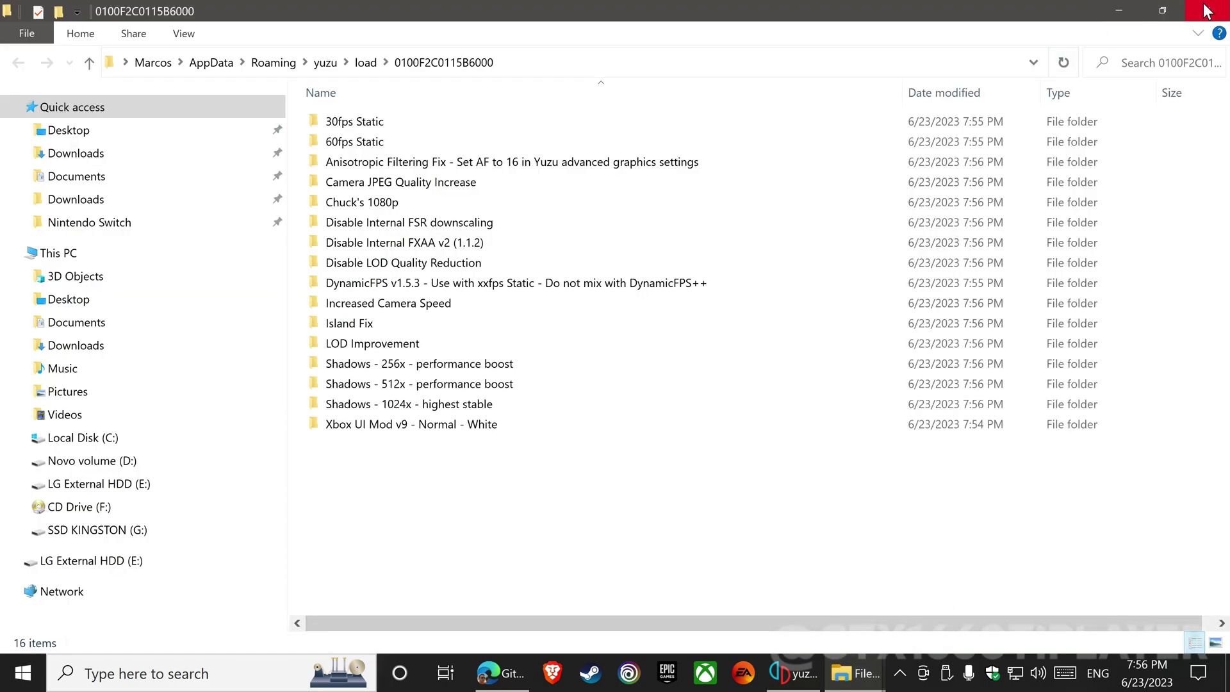
pyautogui.click(1127, 10)
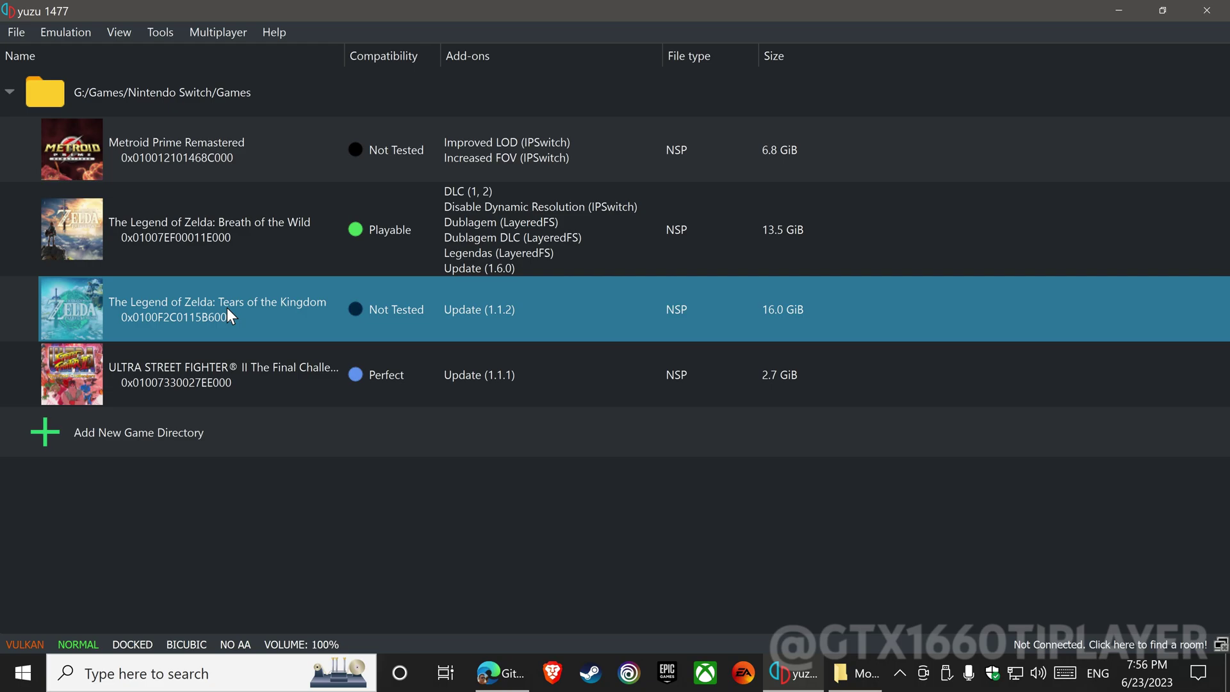
# Untick the 30fps Static and Shadows - 256x add-ons in the enlarged Tears of the Kingdom properties
pyautogui.rightClick(226, 308)
pyautogui.click(266, 588)
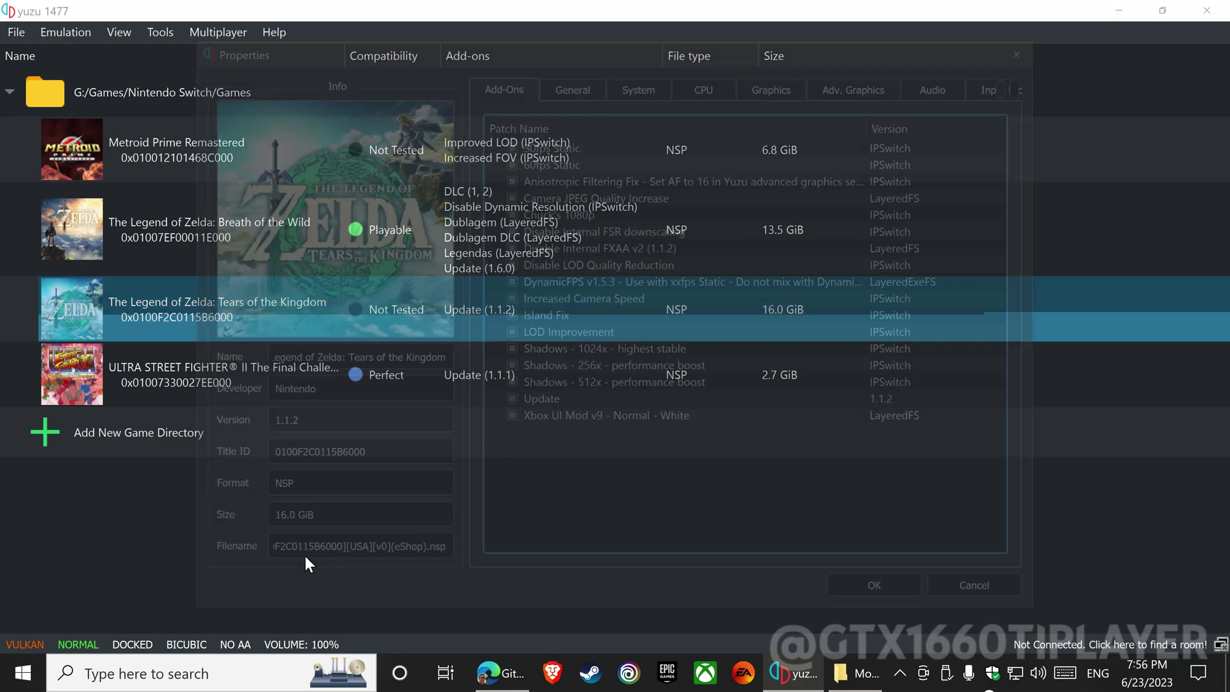
pyautogui.moveTo(744, 36); pyautogui.dragTo(599, 43)
pyautogui.moveTo(902, 261); pyautogui.dragTo(1179, 267)
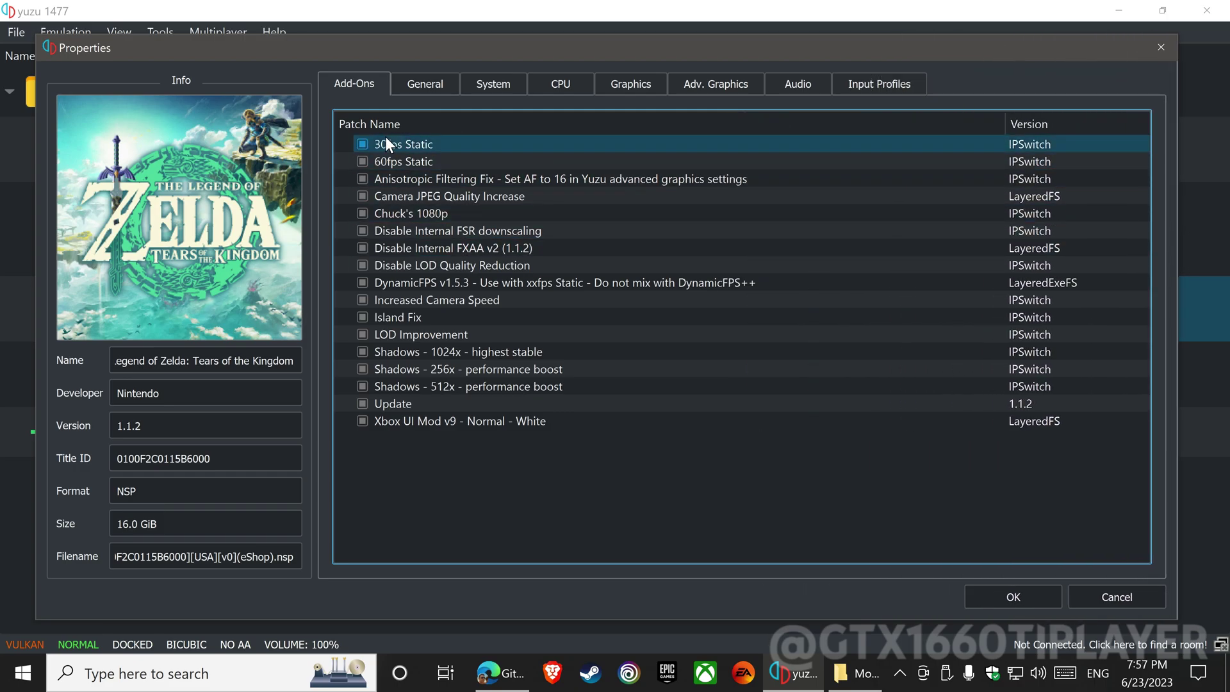
pyautogui.click(364, 140)
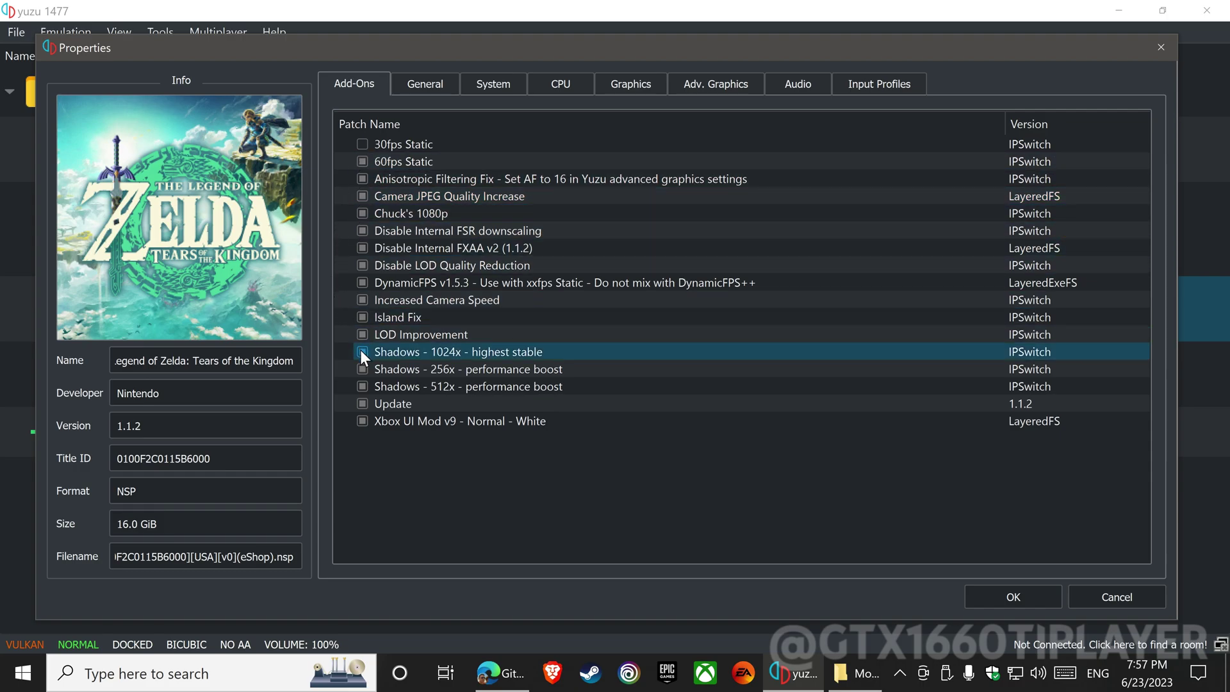
pyautogui.click(363, 370)
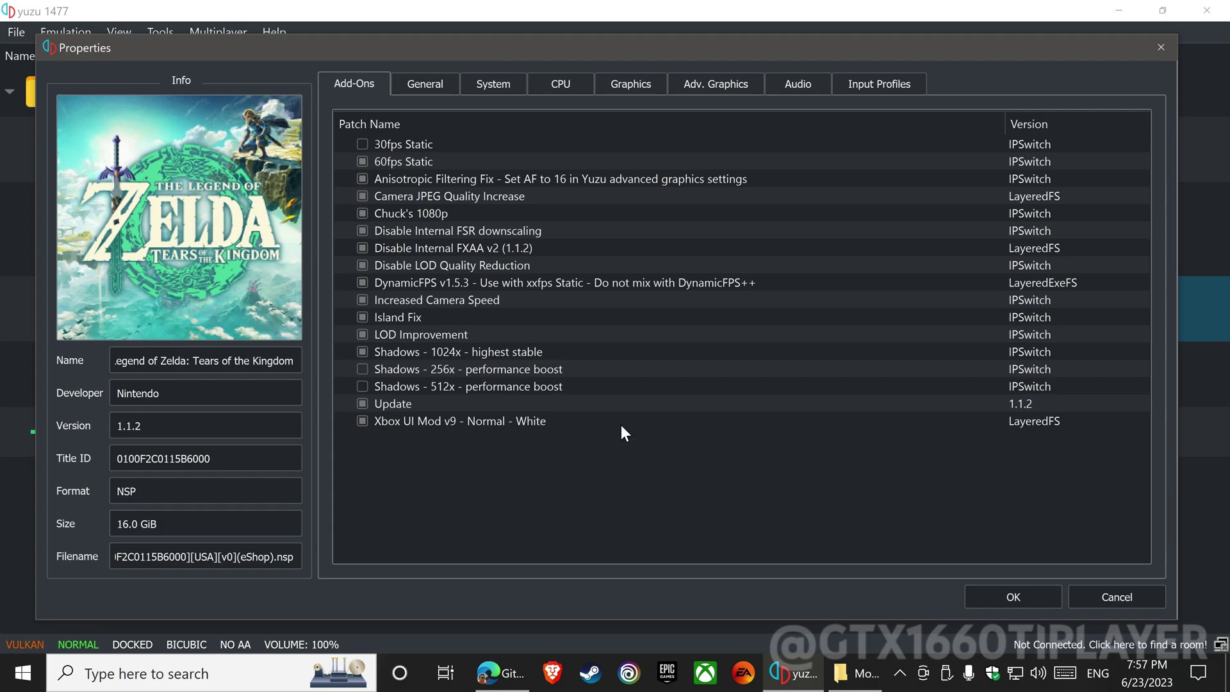
pyautogui.click(413, 86)
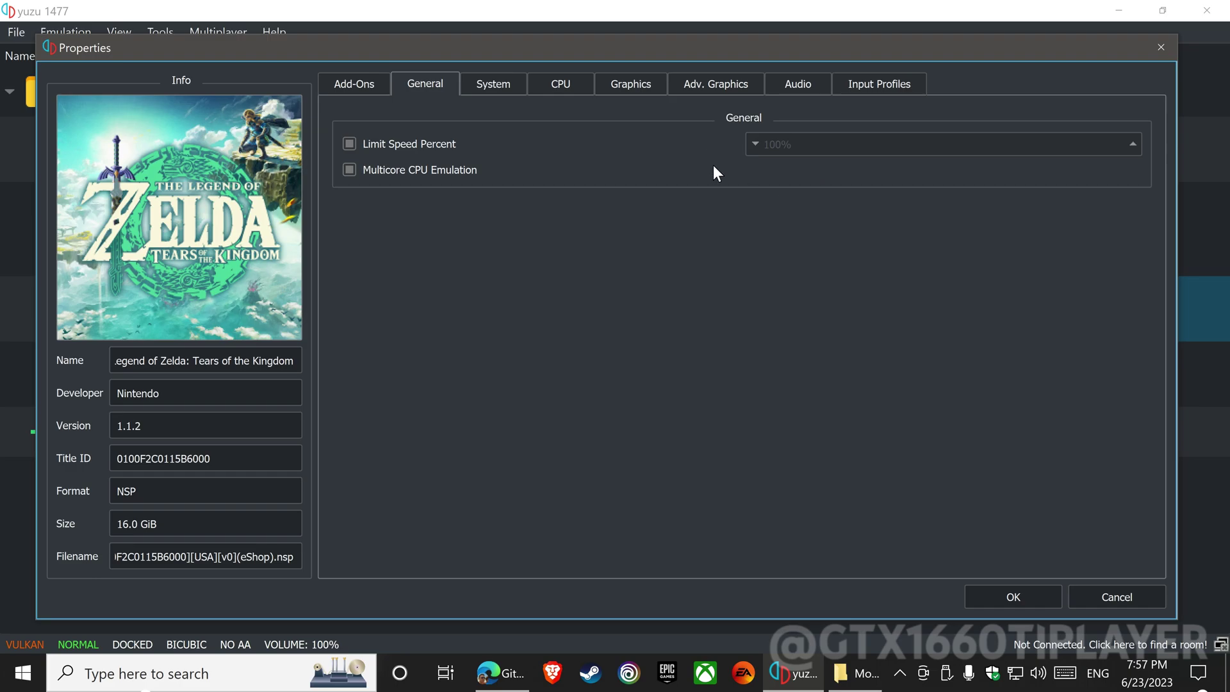
# Set Tears of the Kingdom's own Window Adapting Filter to Bicubic
pyautogui.click(492, 85)
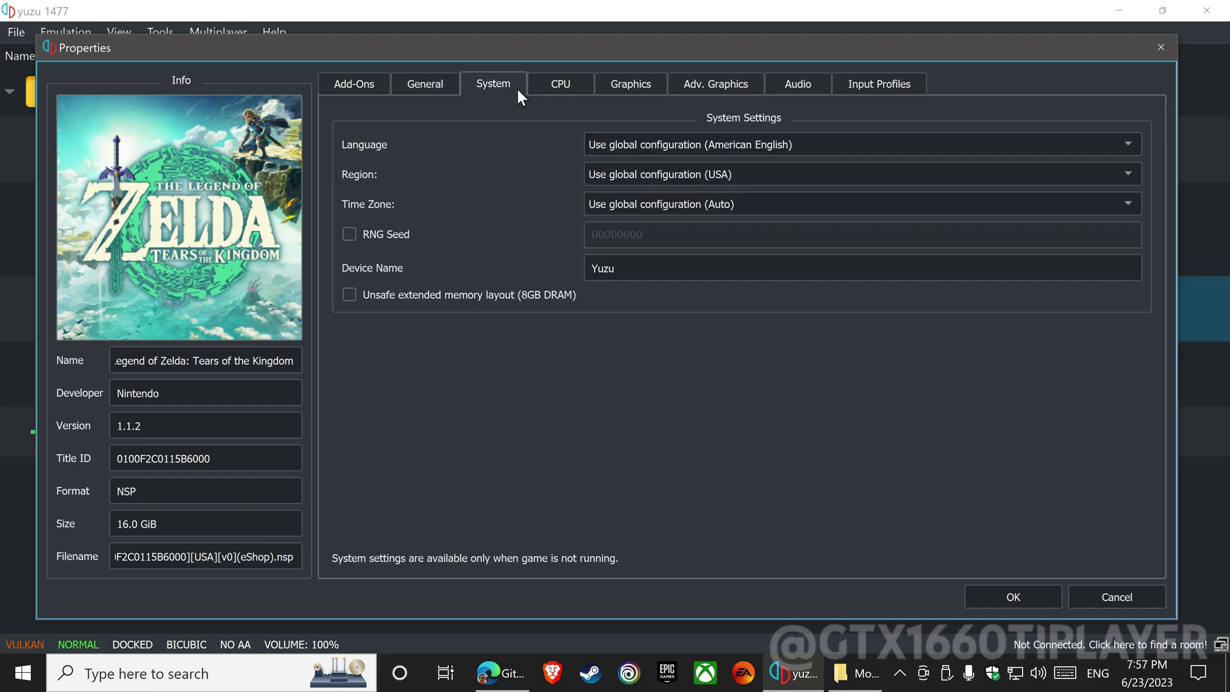
pyautogui.click(564, 86)
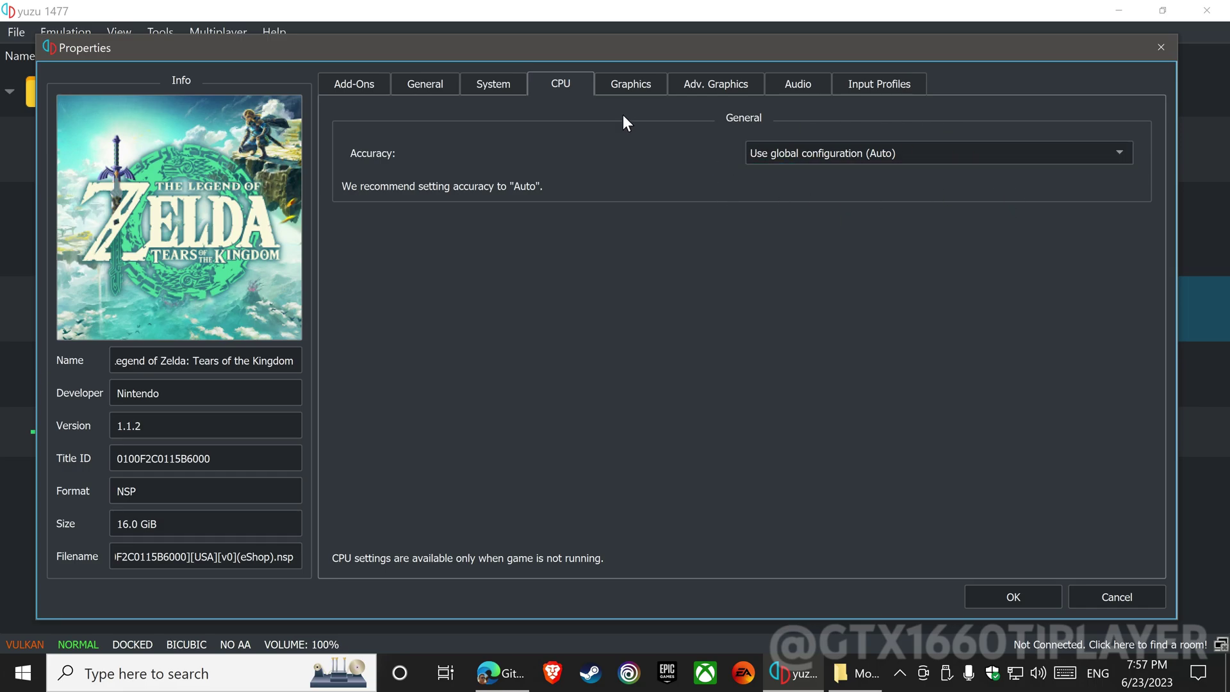
pyautogui.click(631, 84)
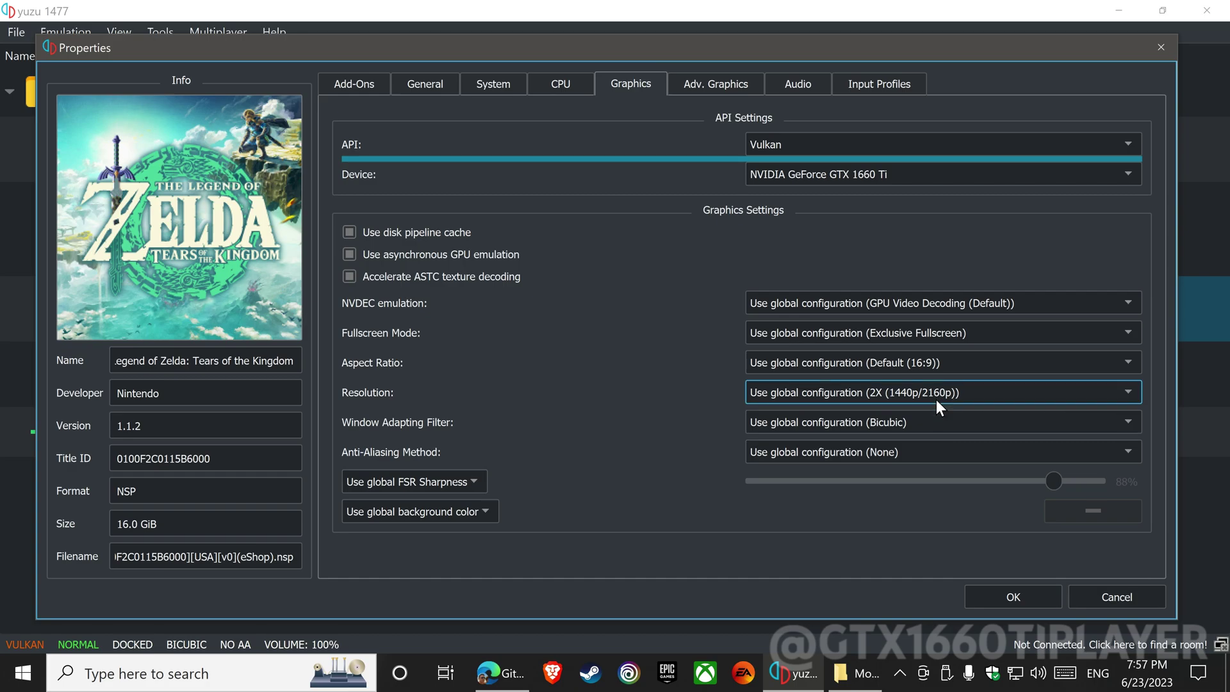
pyautogui.click(840, 427)
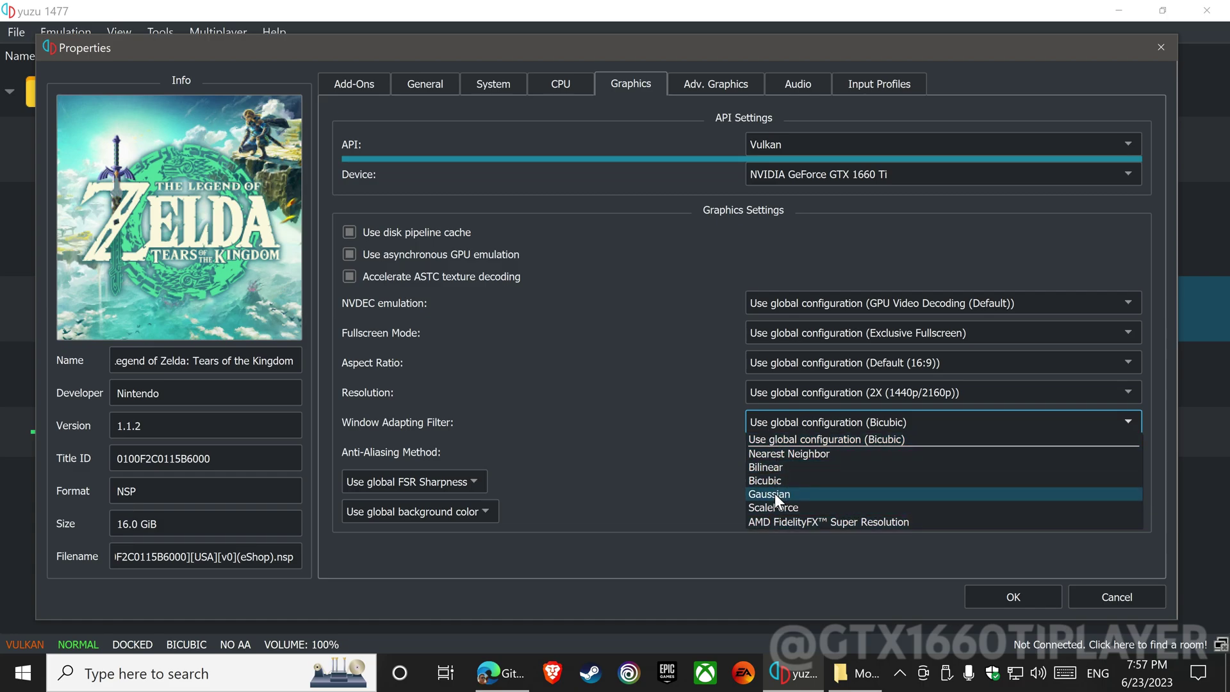
pyautogui.click(770, 478)
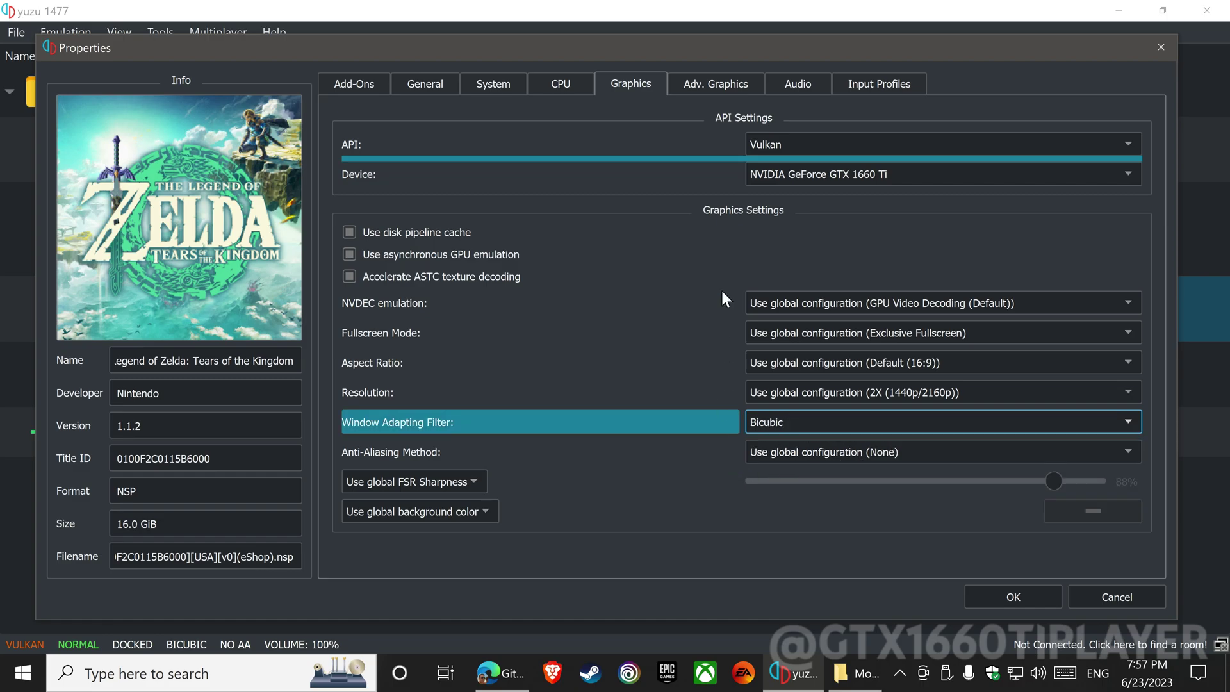
# Toggle the game's video playback framerate sync in Adv. Graphics and save its properties
pyautogui.click(712, 86)
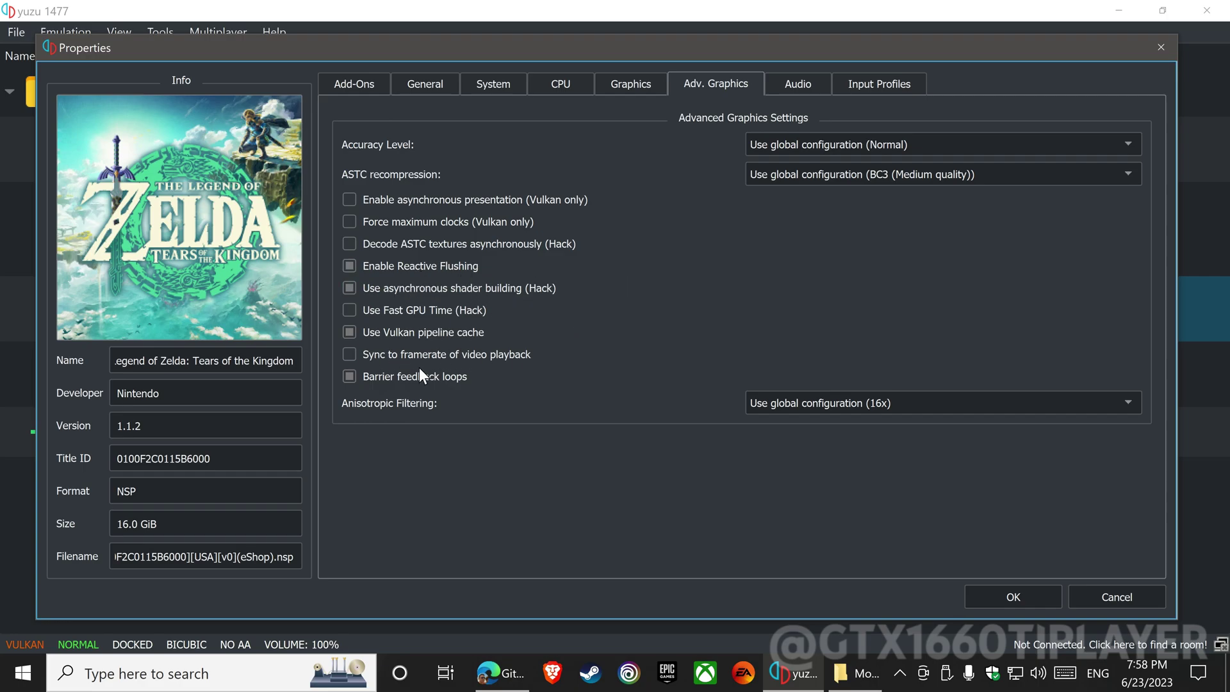
pyautogui.click(351, 359)
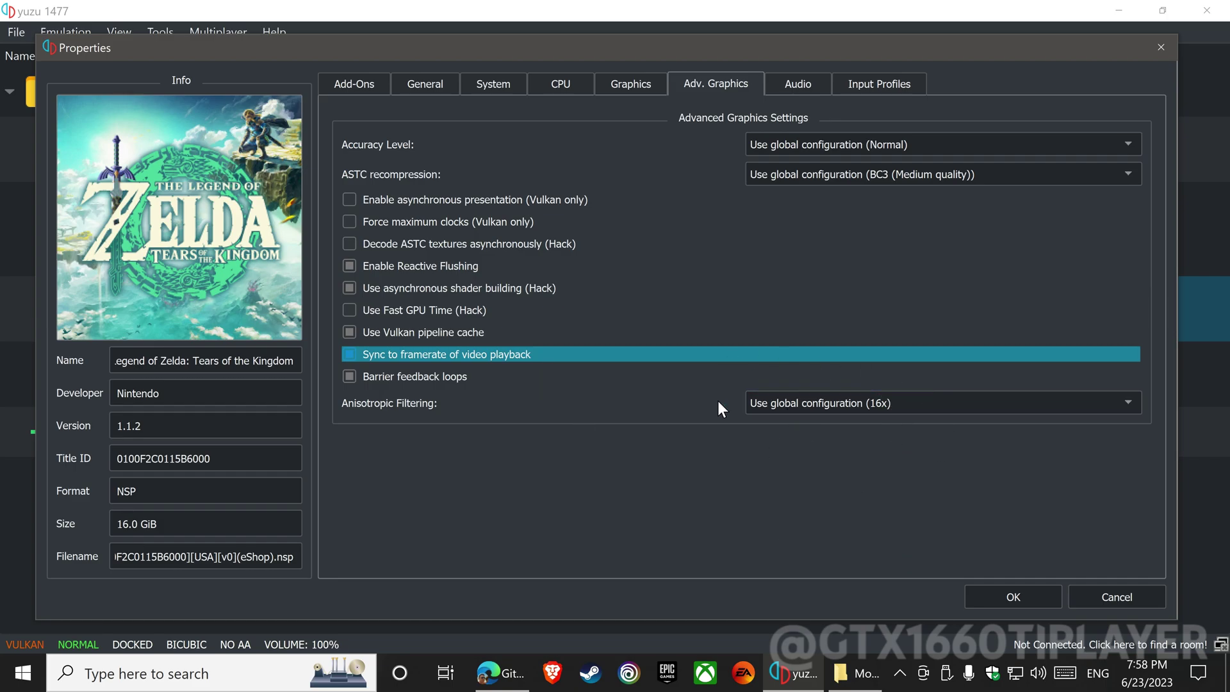
pyautogui.click(1014, 595)
# Keep the global VSync mode on Mailbox in yuzu's Graphics configuration
pyautogui.click(65, 33)
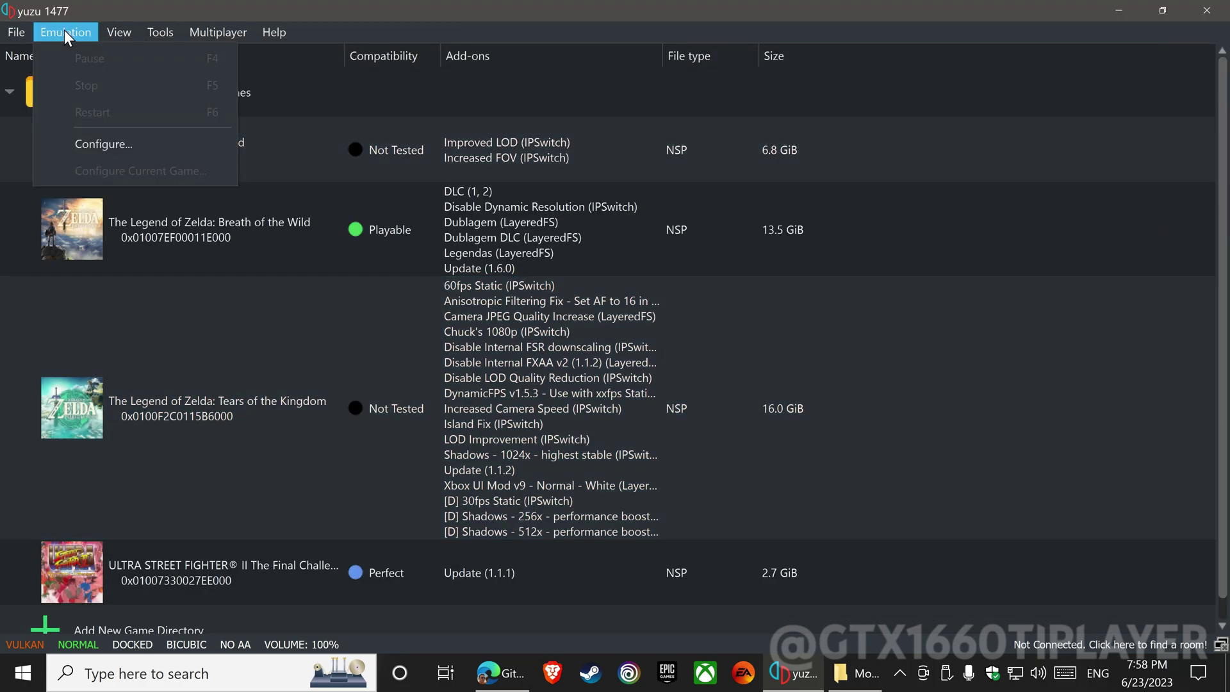
pyautogui.click(82, 144)
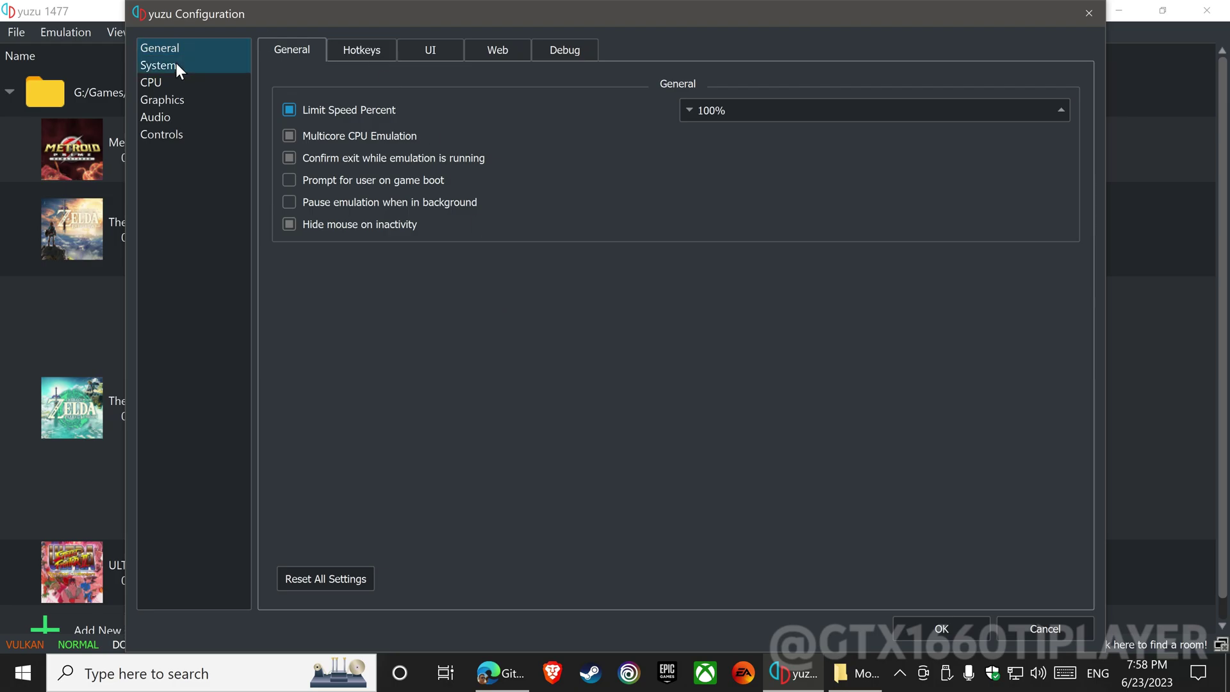
pyautogui.click(170, 66)
pyautogui.click(166, 90)
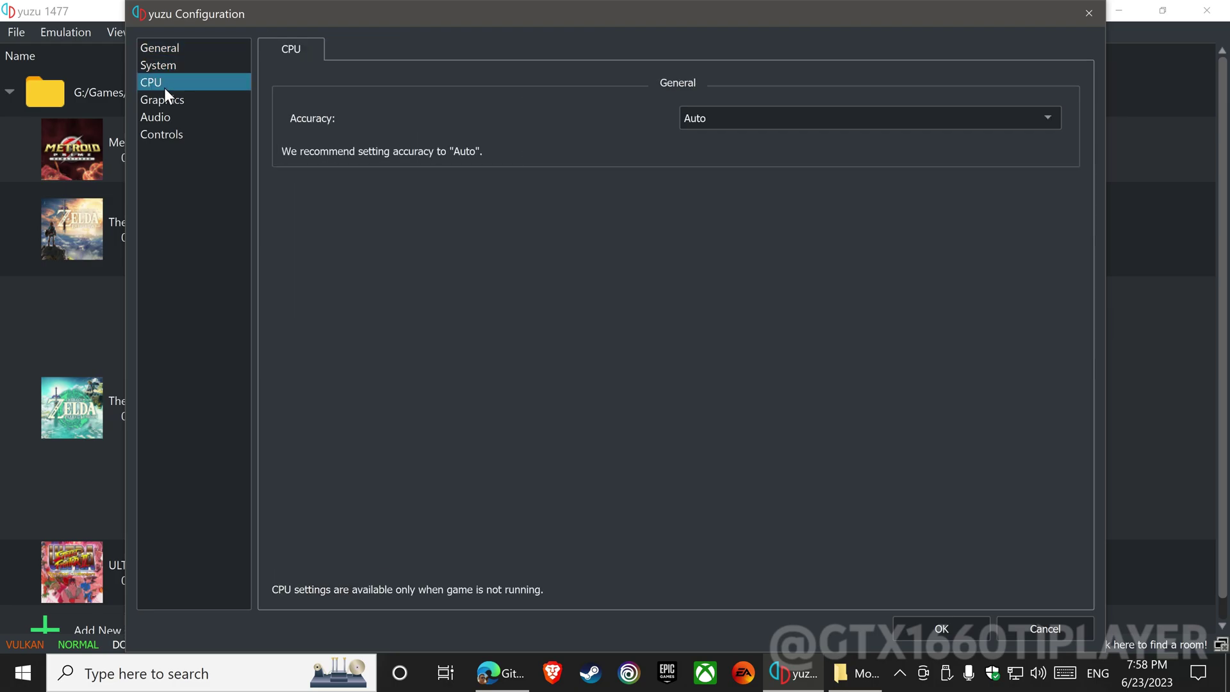
pyautogui.click(168, 97)
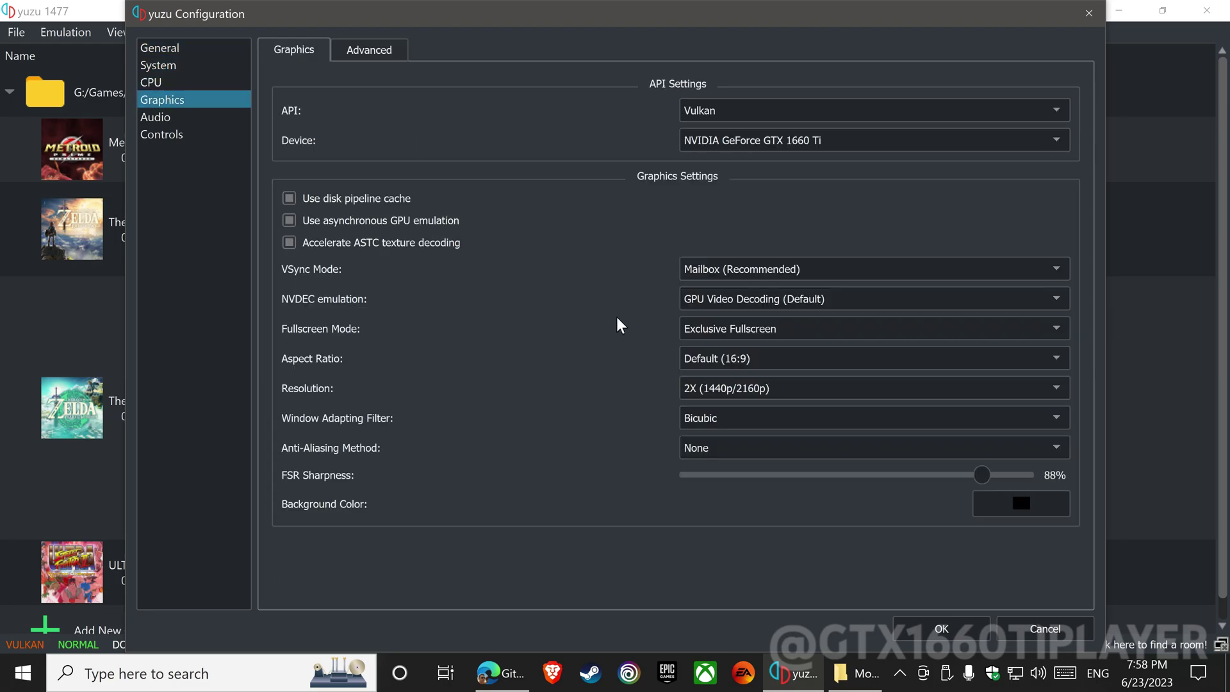
pyautogui.click(766, 268)
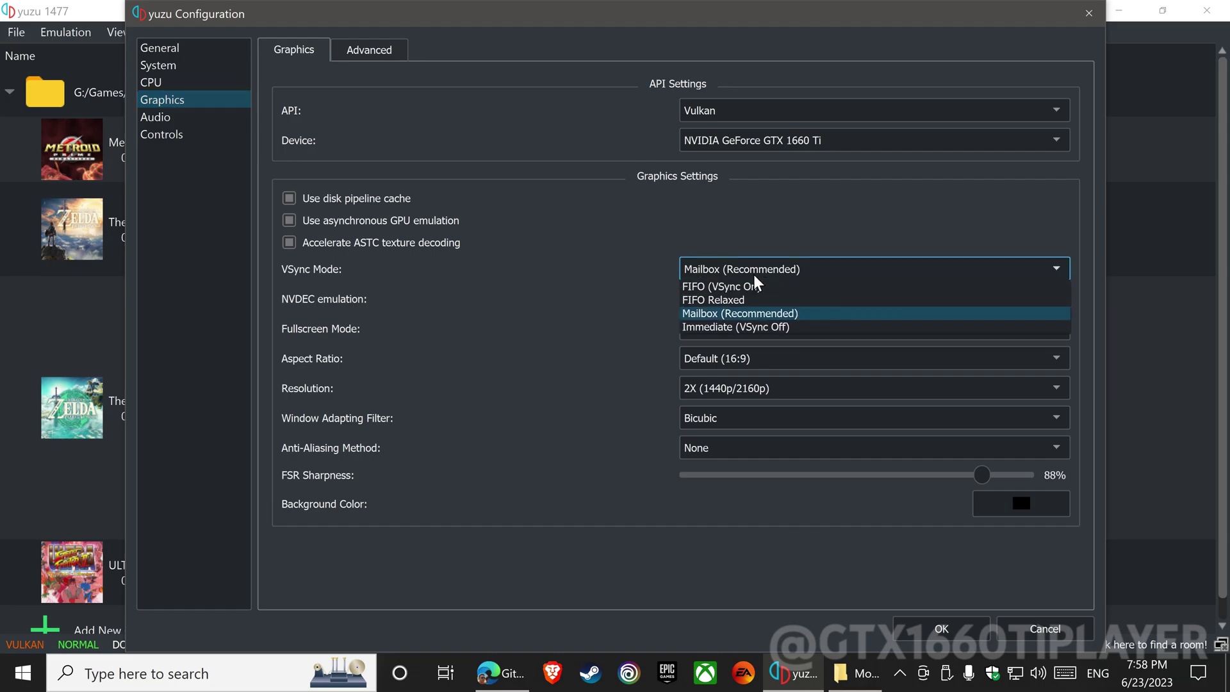
pyautogui.click(736, 311)
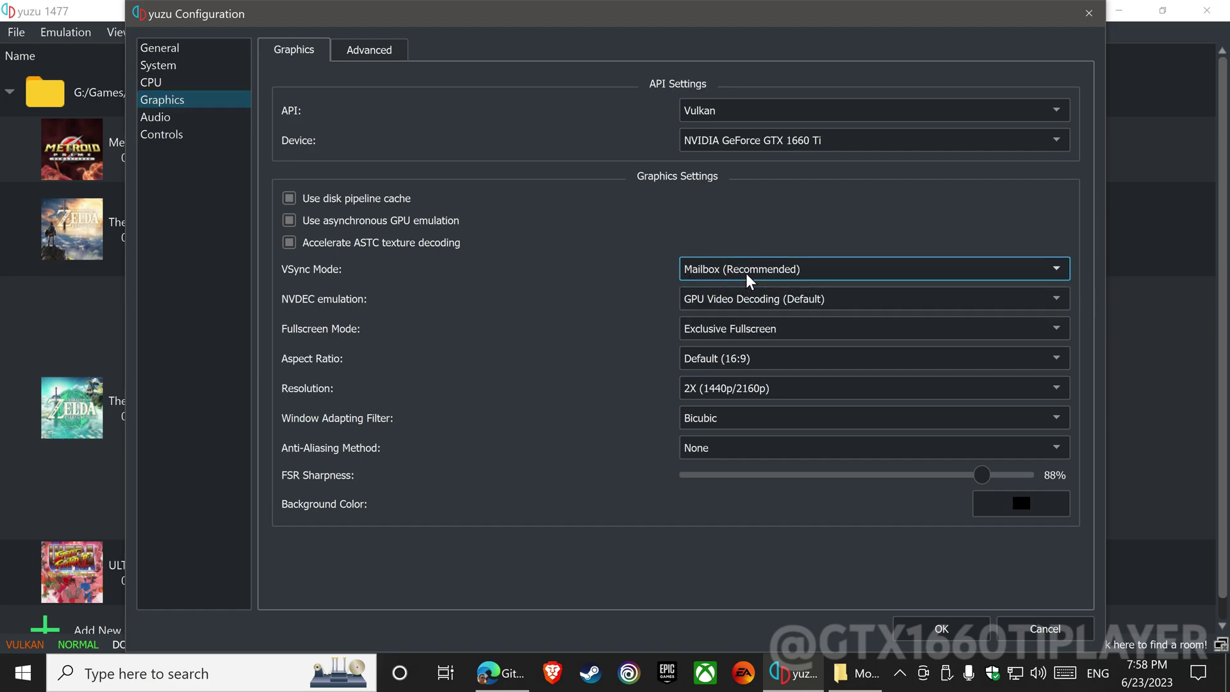
# Tick Sync to framerate of video playback under global Advanced graphics and save
pyautogui.click(356, 49)
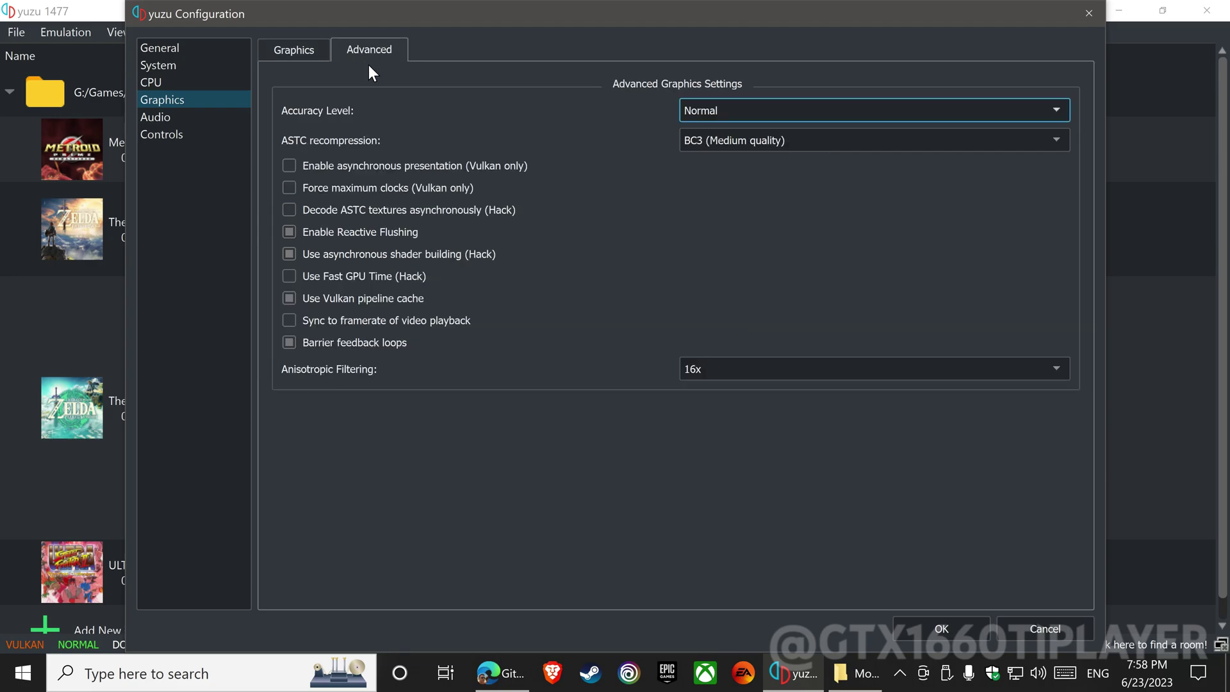
pyautogui.click(309, 320)
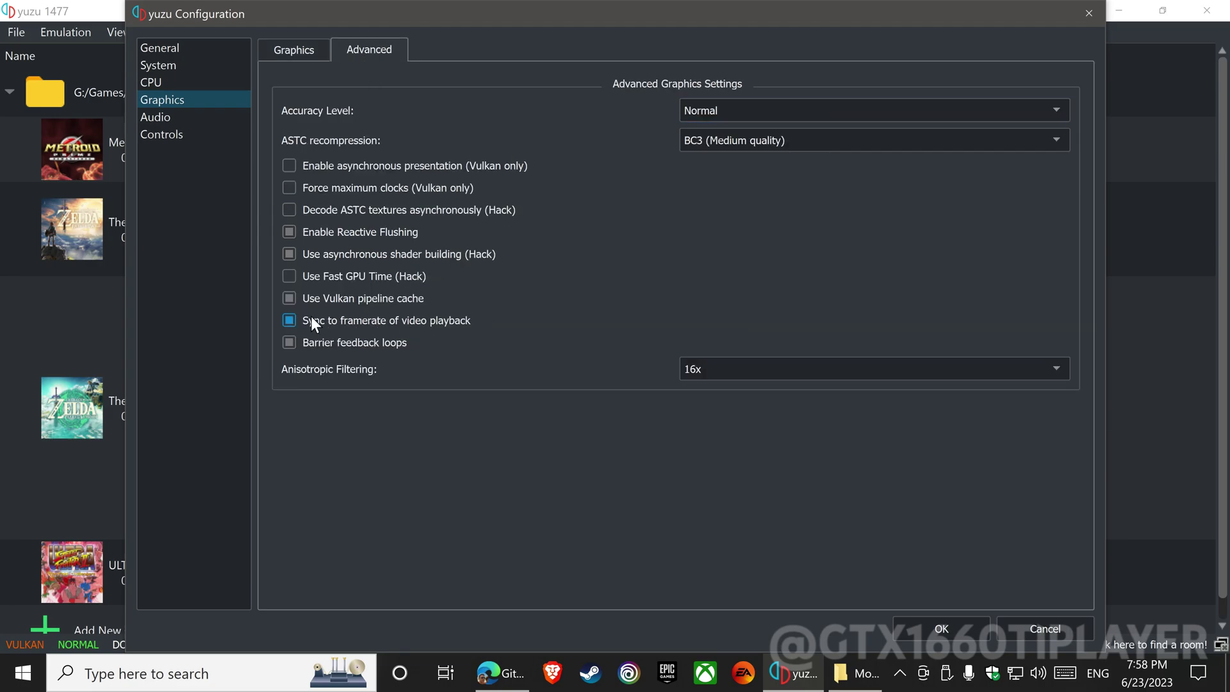
pyautogui.click(919, 626)
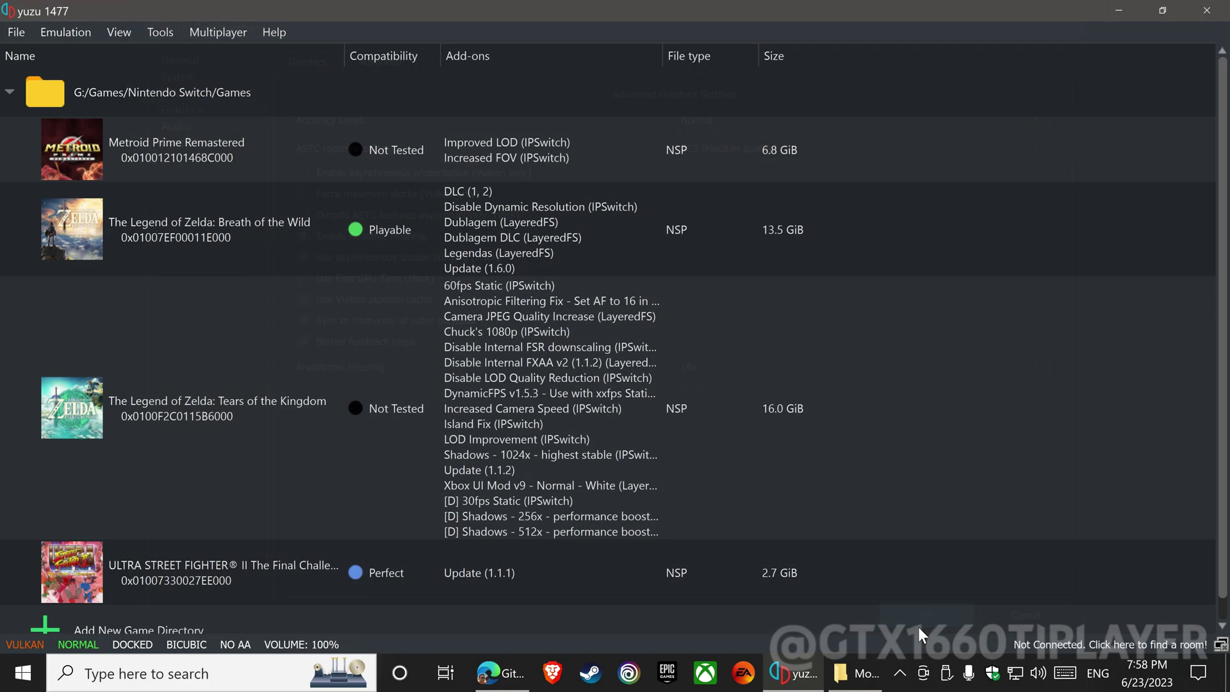
# Open Tears of the Kingdom's properties from the game list
pyautogui.click(410, 492)
pyautogui.rightClick(341, 457)
pyautogui.click(359, 448)
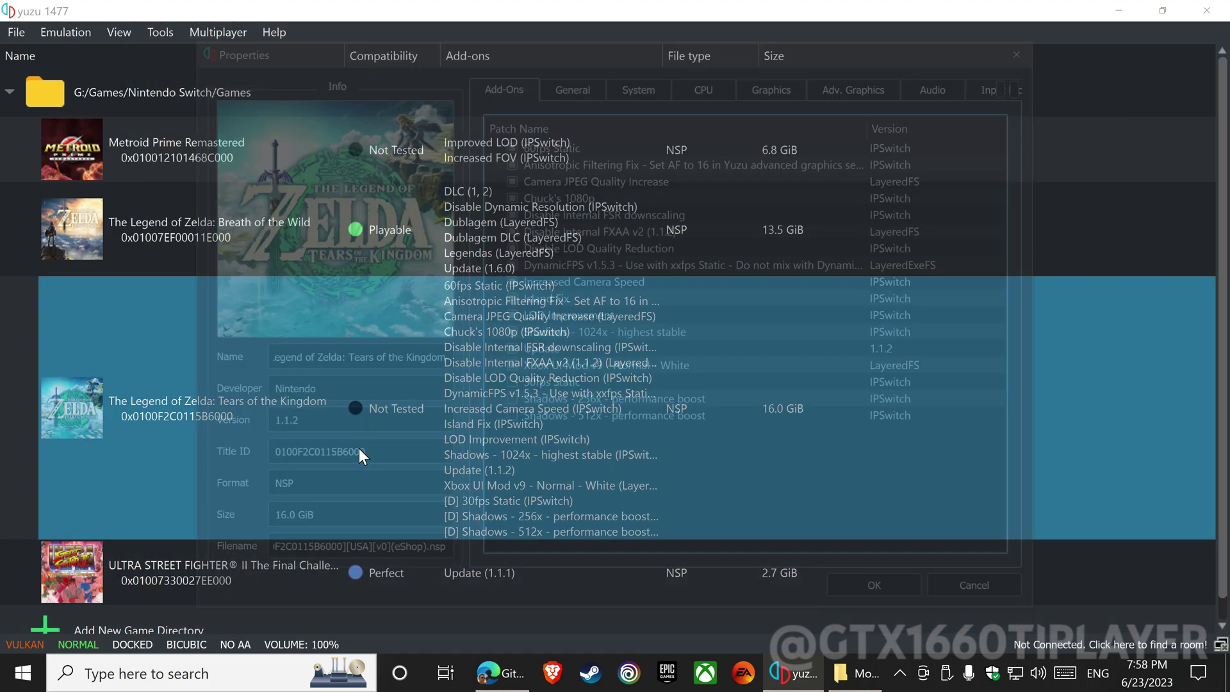
# Enable this game's video playback framerate sync, then review its Audio and Input Profiles
pyautogui.click(845, 80)
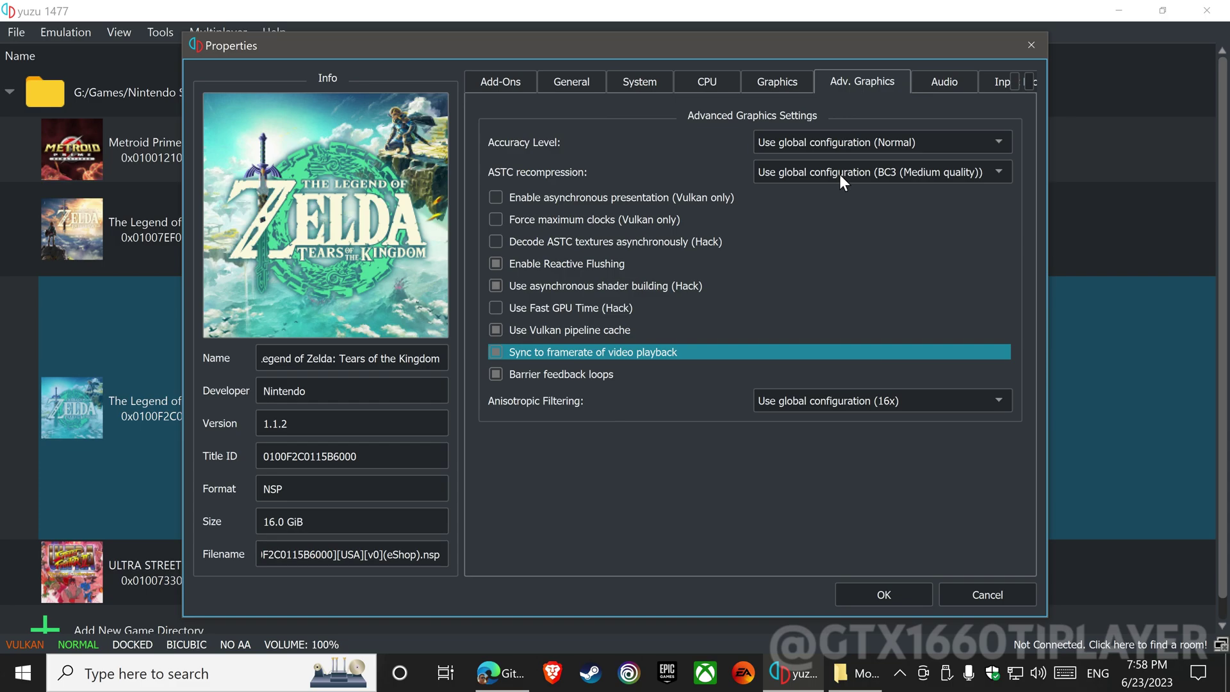
pyautogui.click(494, 354)
pyautogui.click(493, 355)
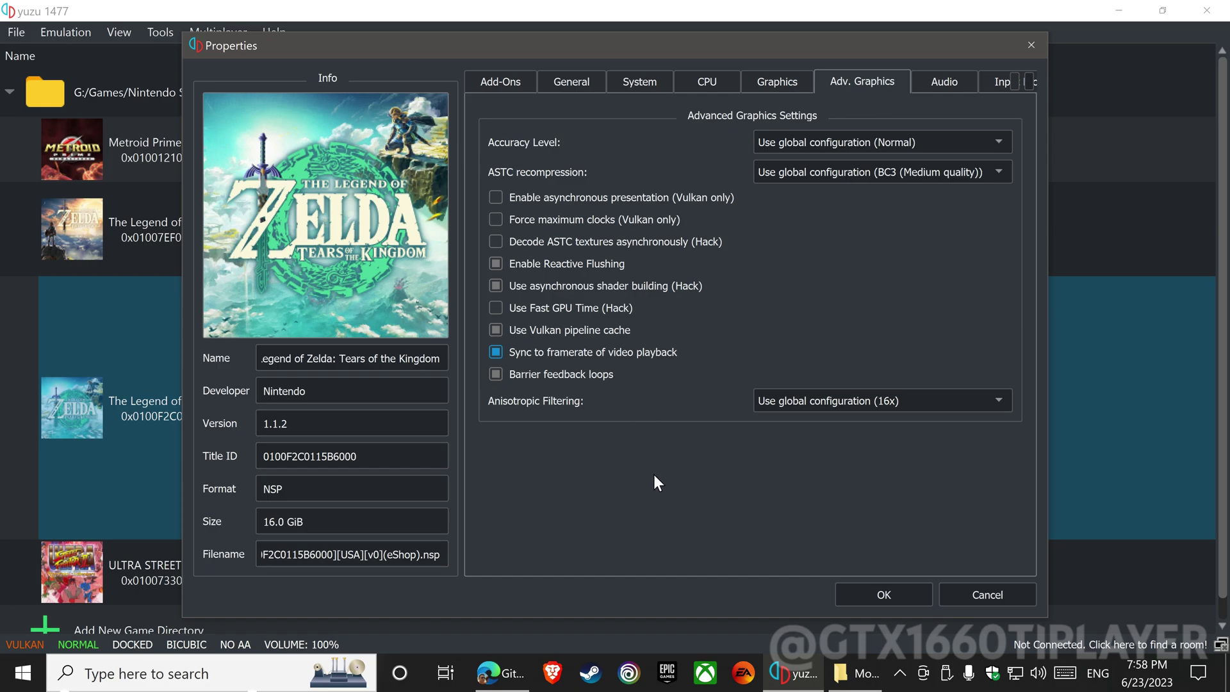
pyautogui.click(966, 81)
pyautogui.click(981, 82)
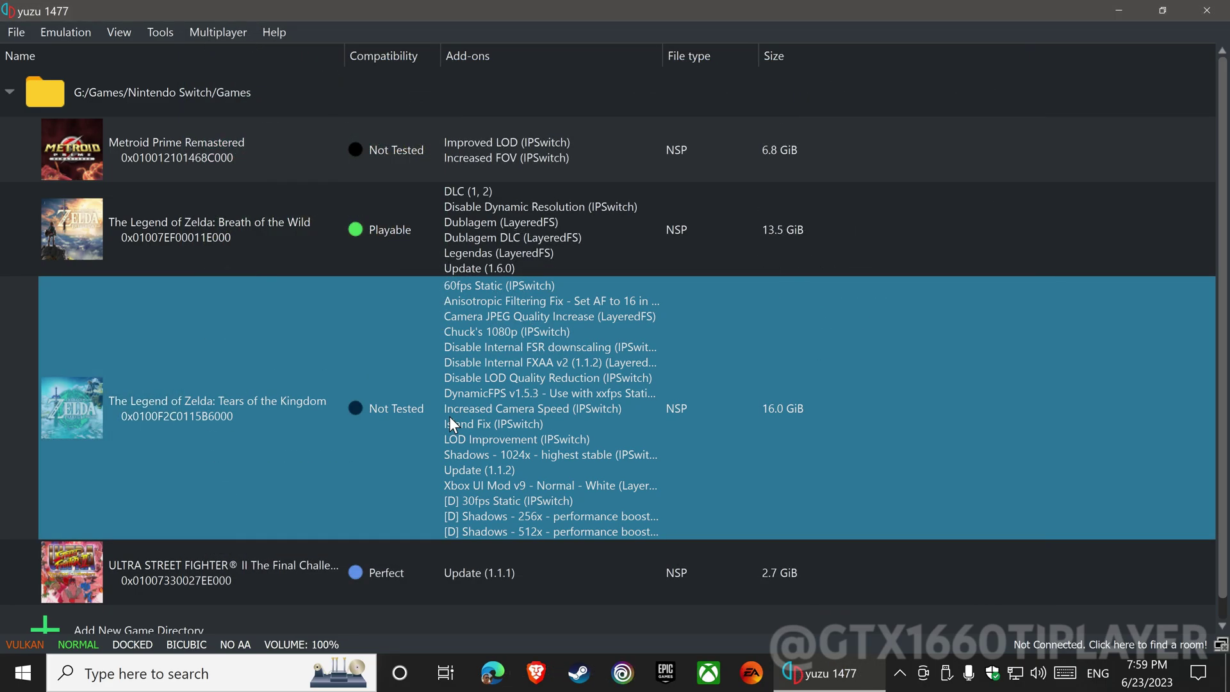
# Tick 'Remember this is a game' for yuzu in Xbox Game Bar settings
pyautogui.press('super+g')
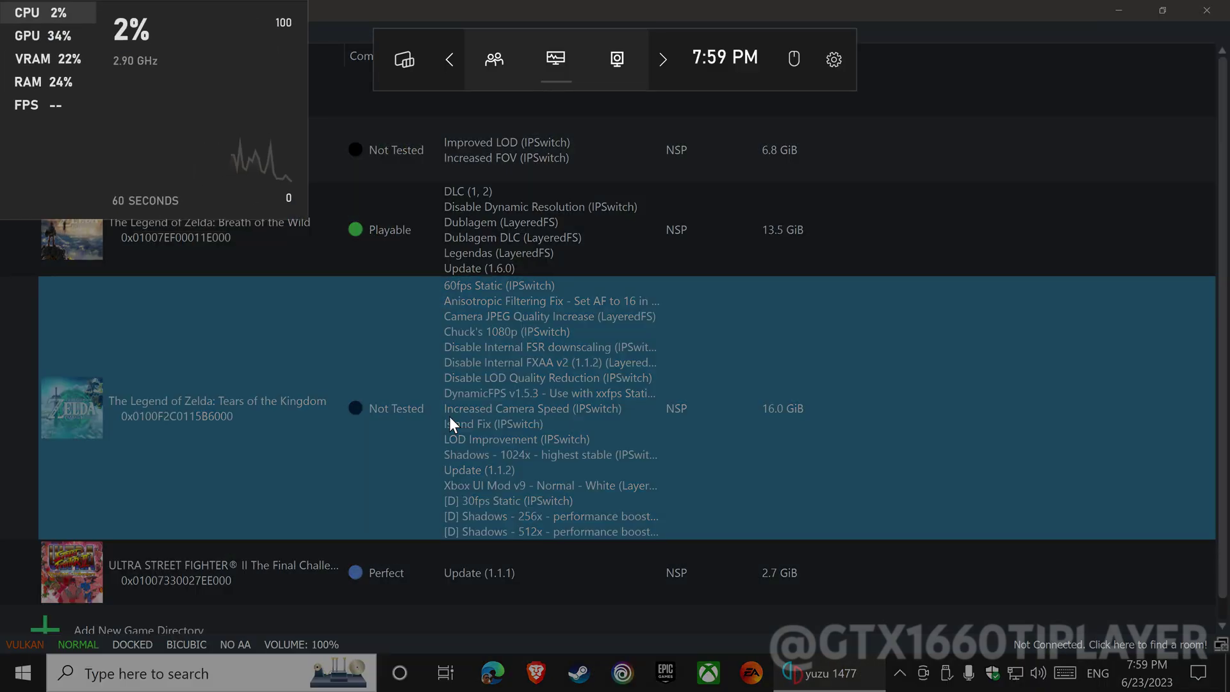
pyautogui.click(832, 60)
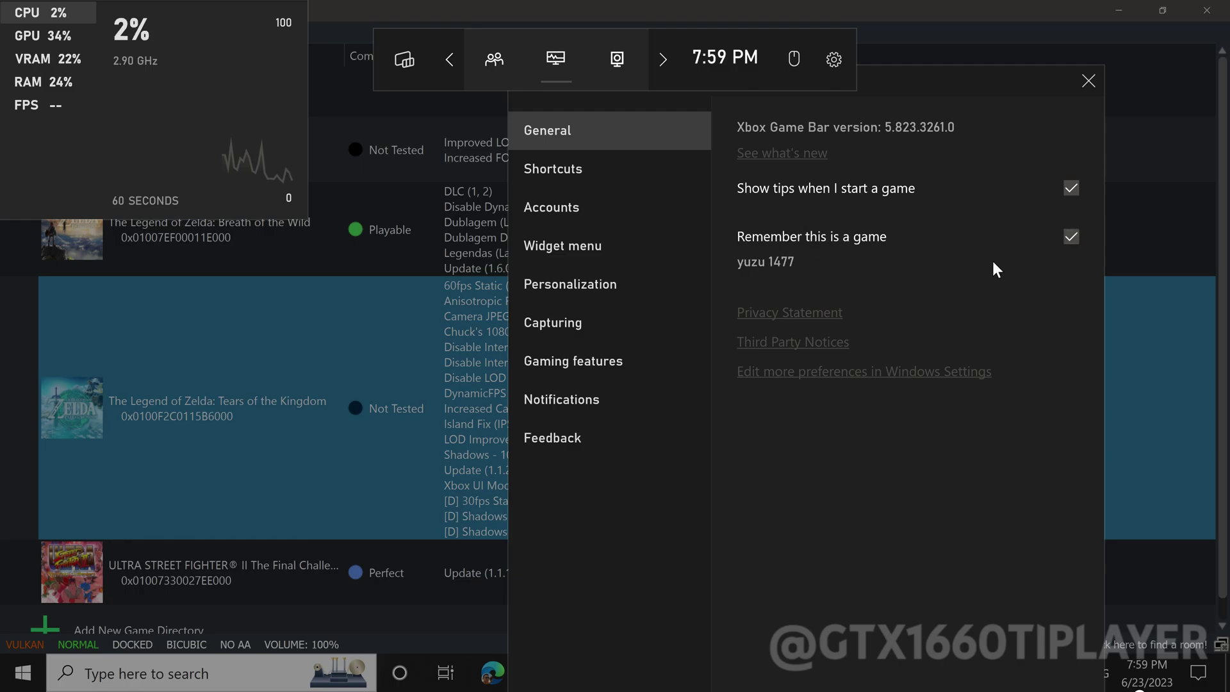
pyautogui.click(1072, 237)
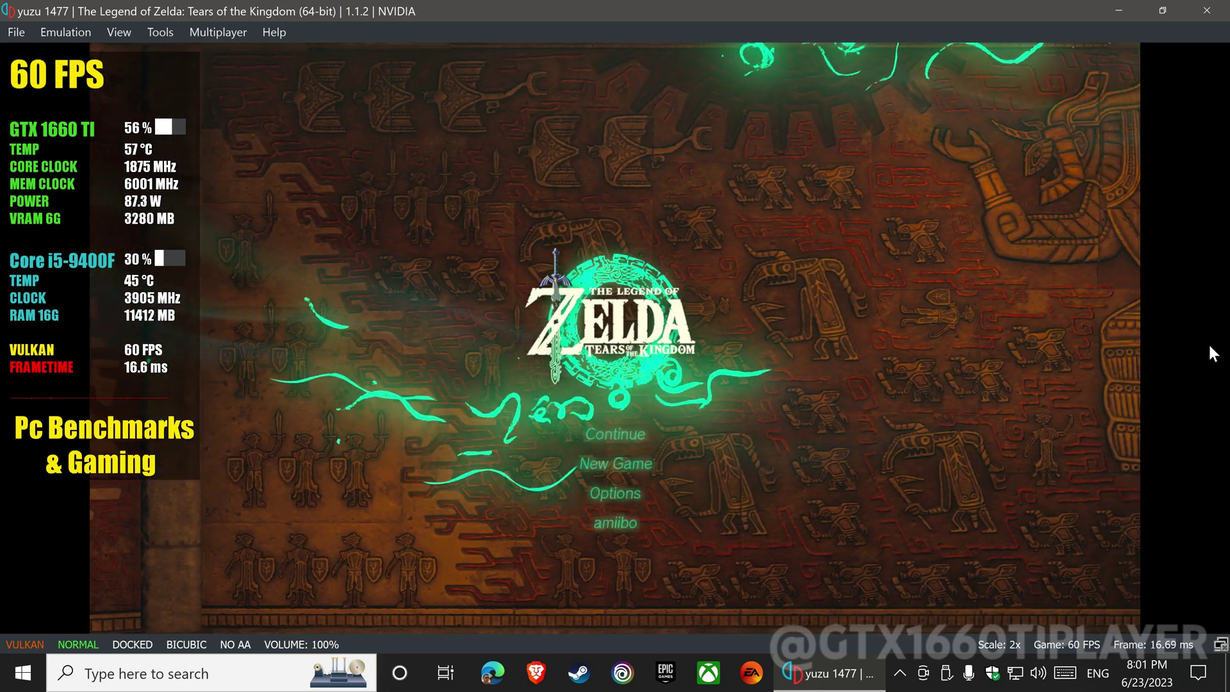
# Load the latest Rito Village save, browse the pause menu tabs, then resume playing
pyautogui.press('c')
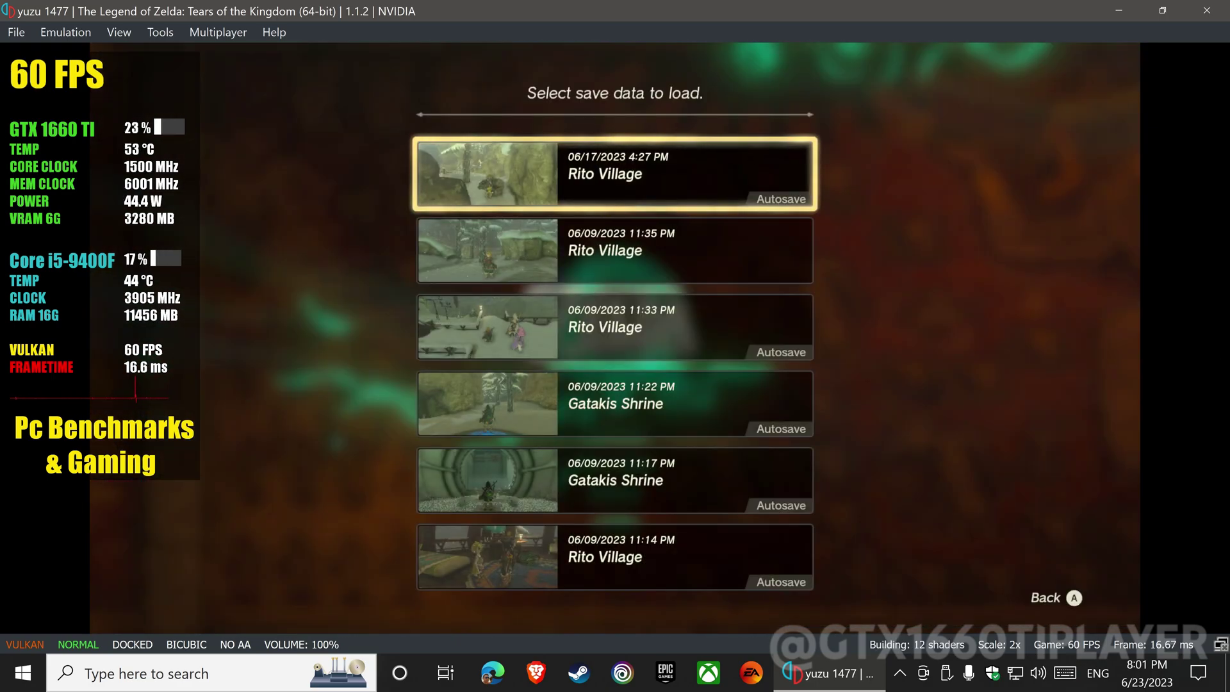
pyautogui.press('c')
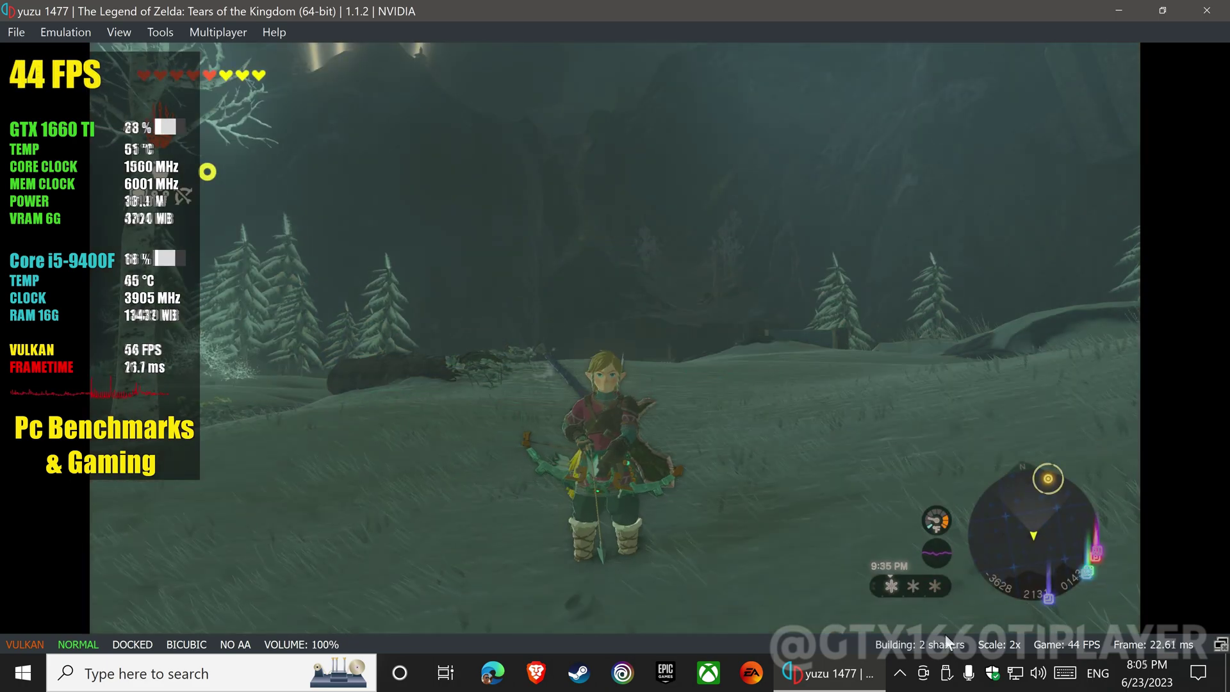
pyautogui.press('m')
pyautogui.press('e')
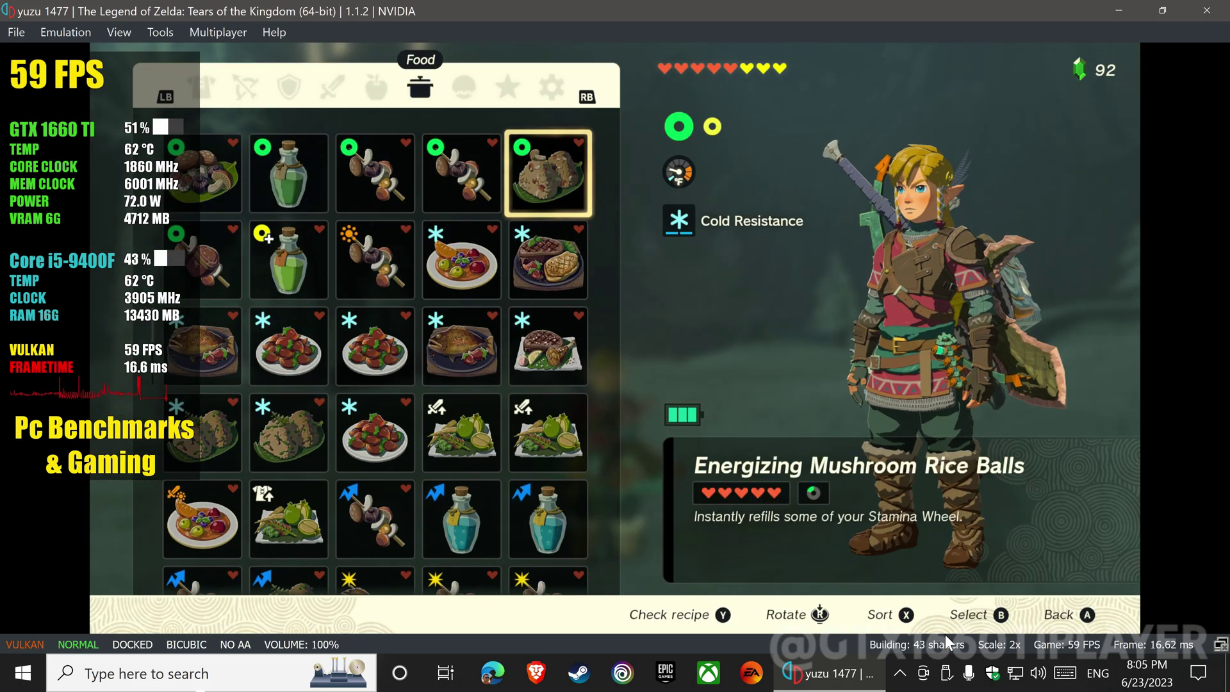
pyautogui.press('e')
pyautogui.press('e')
pyautogui.press('e')
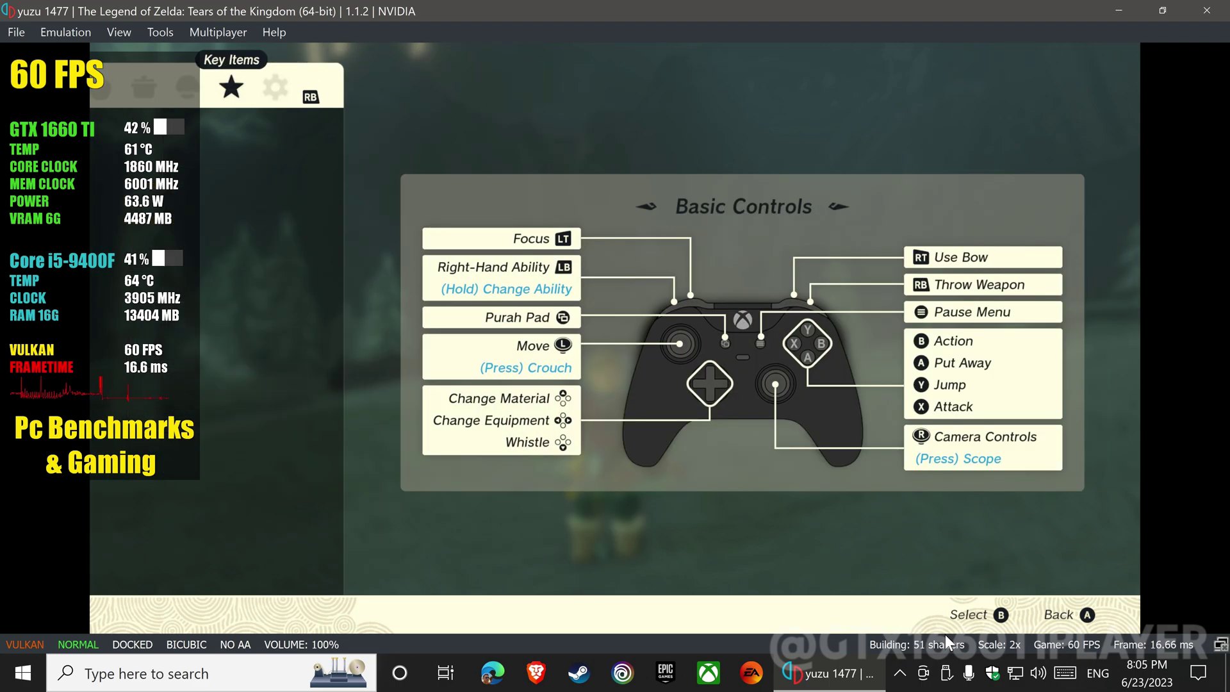
pyautogui.press('e')
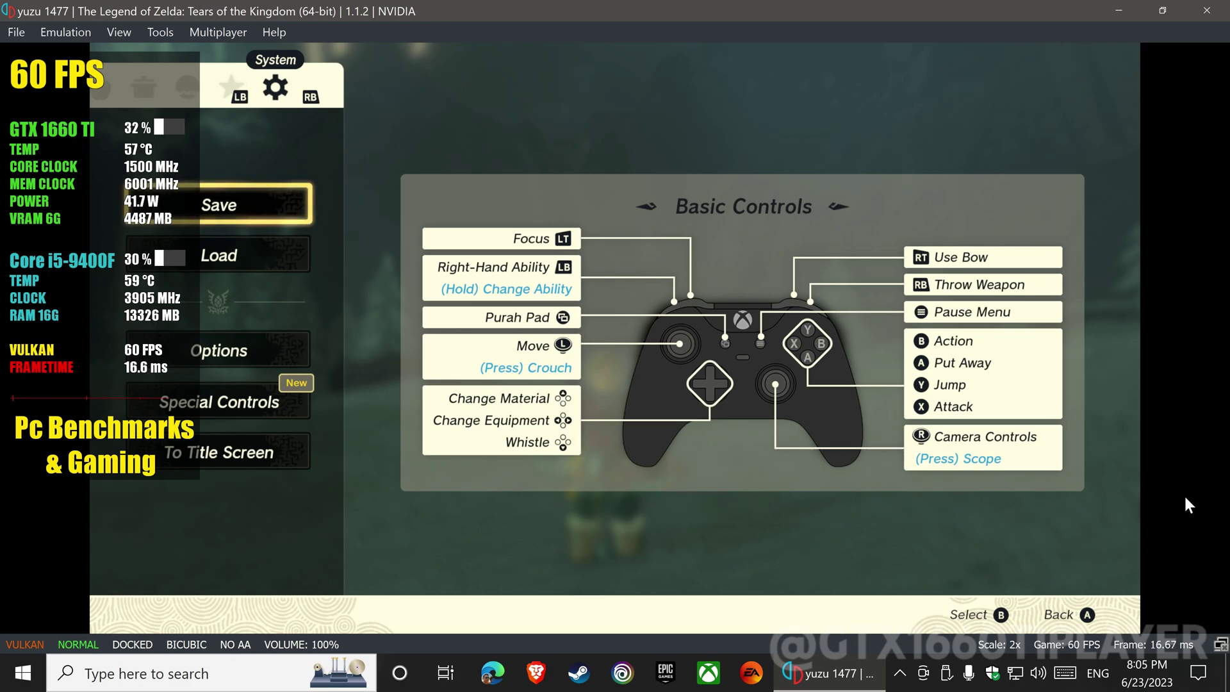
pyautogui.press('m')
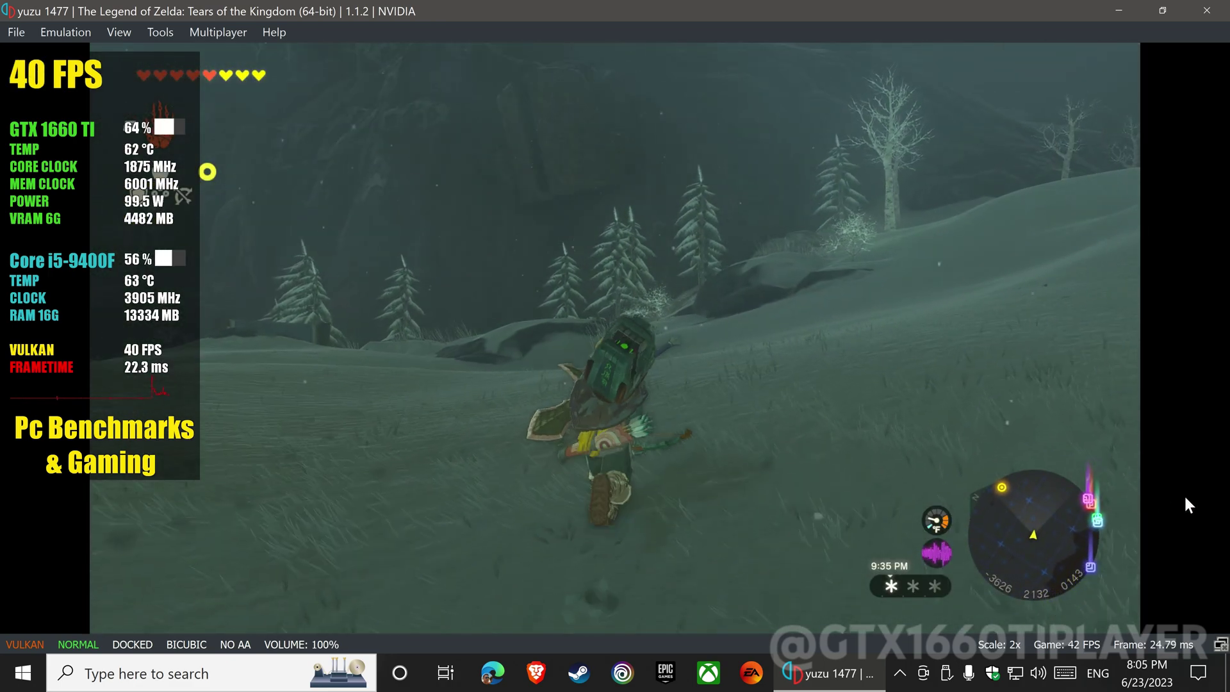